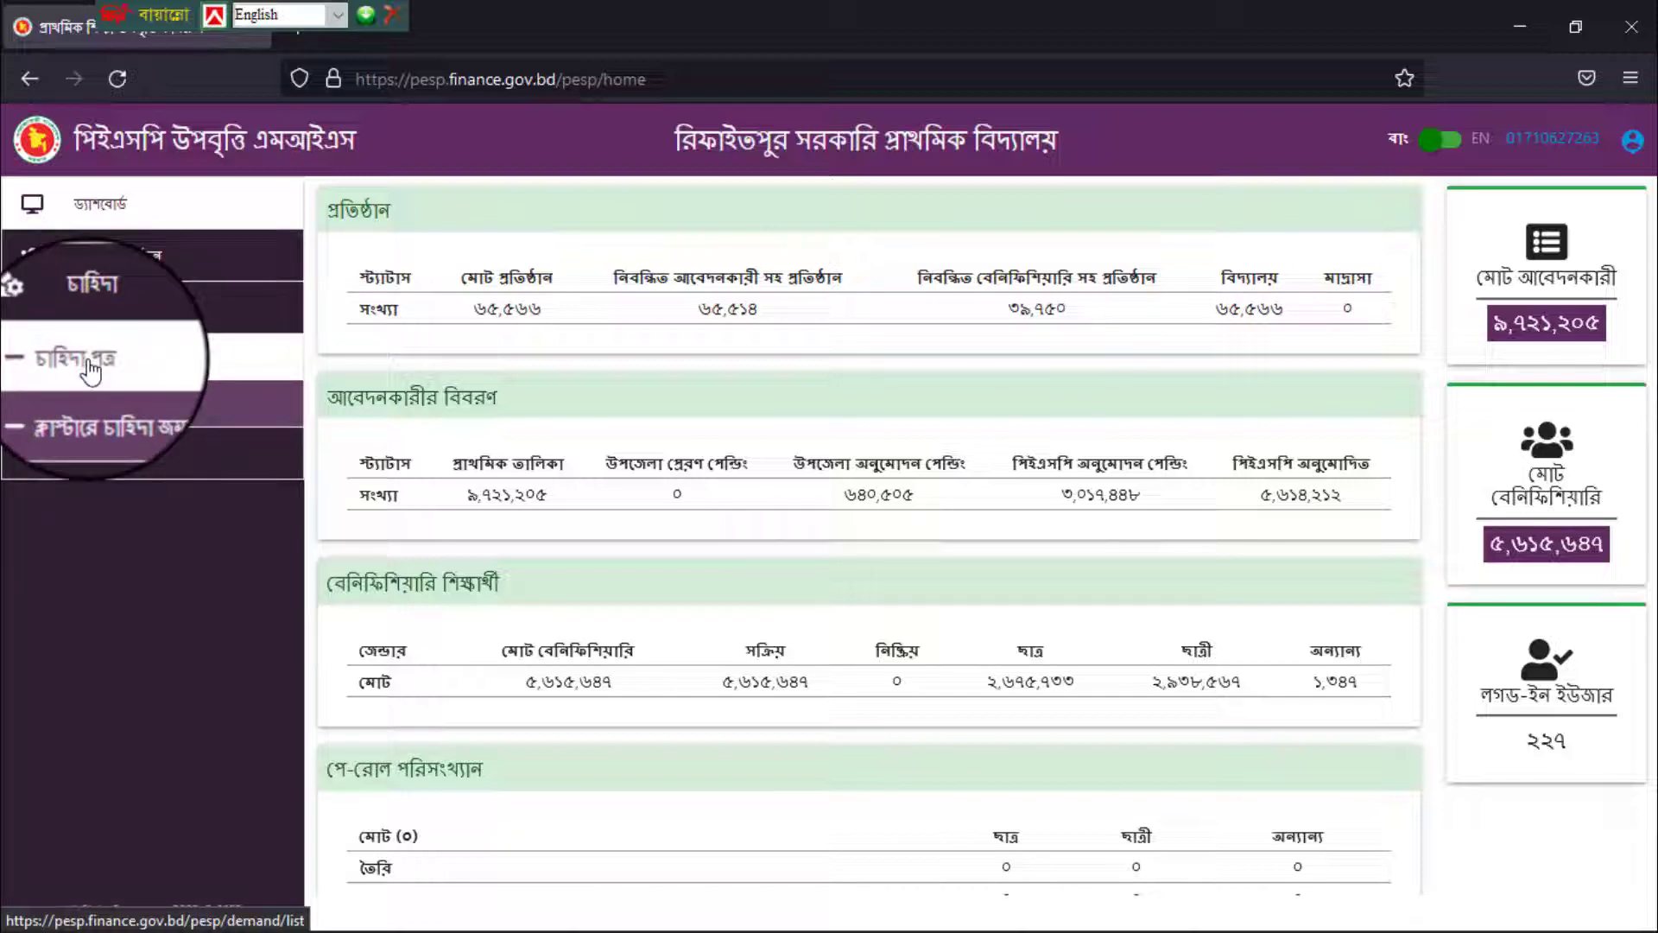
# - Open the চাহিদা পত্র page and list the প্রাক প্রাথমিক class with ১০০ records per page
pyautogui.click(90, 370)
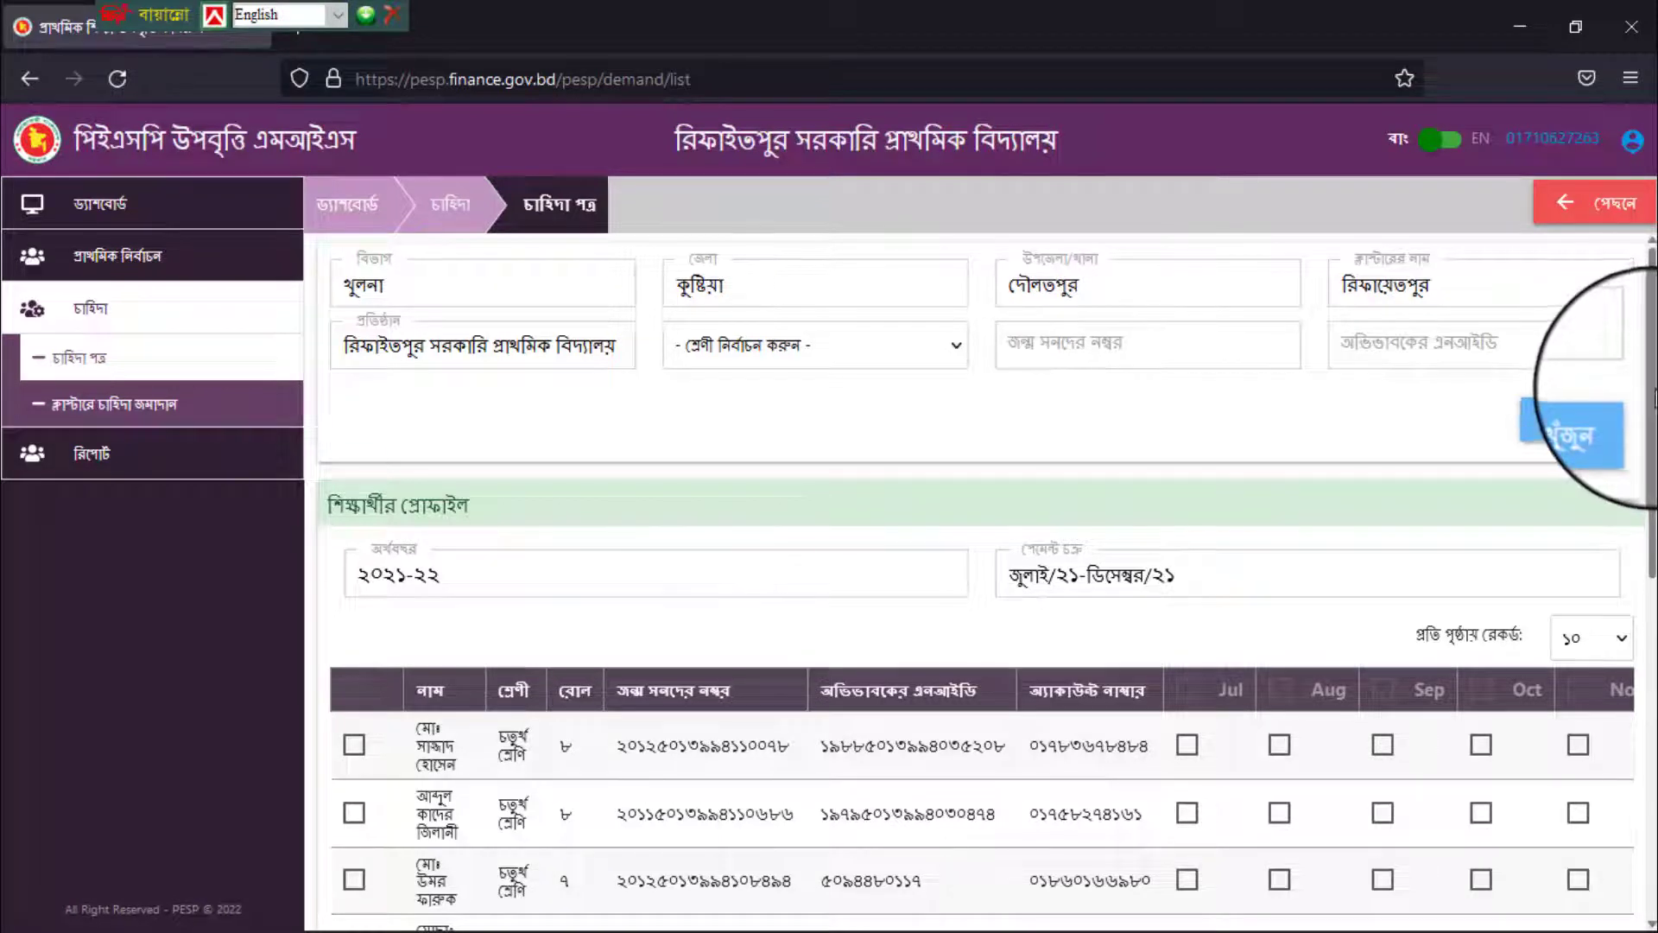
pyautogui.moveTo(1653, 380)
pyautogui.mouseDown()
pyautogui.moveTo(1654, 611)
pyautogui.moveTo(1652, 369)
pyautogui.mouseUp()
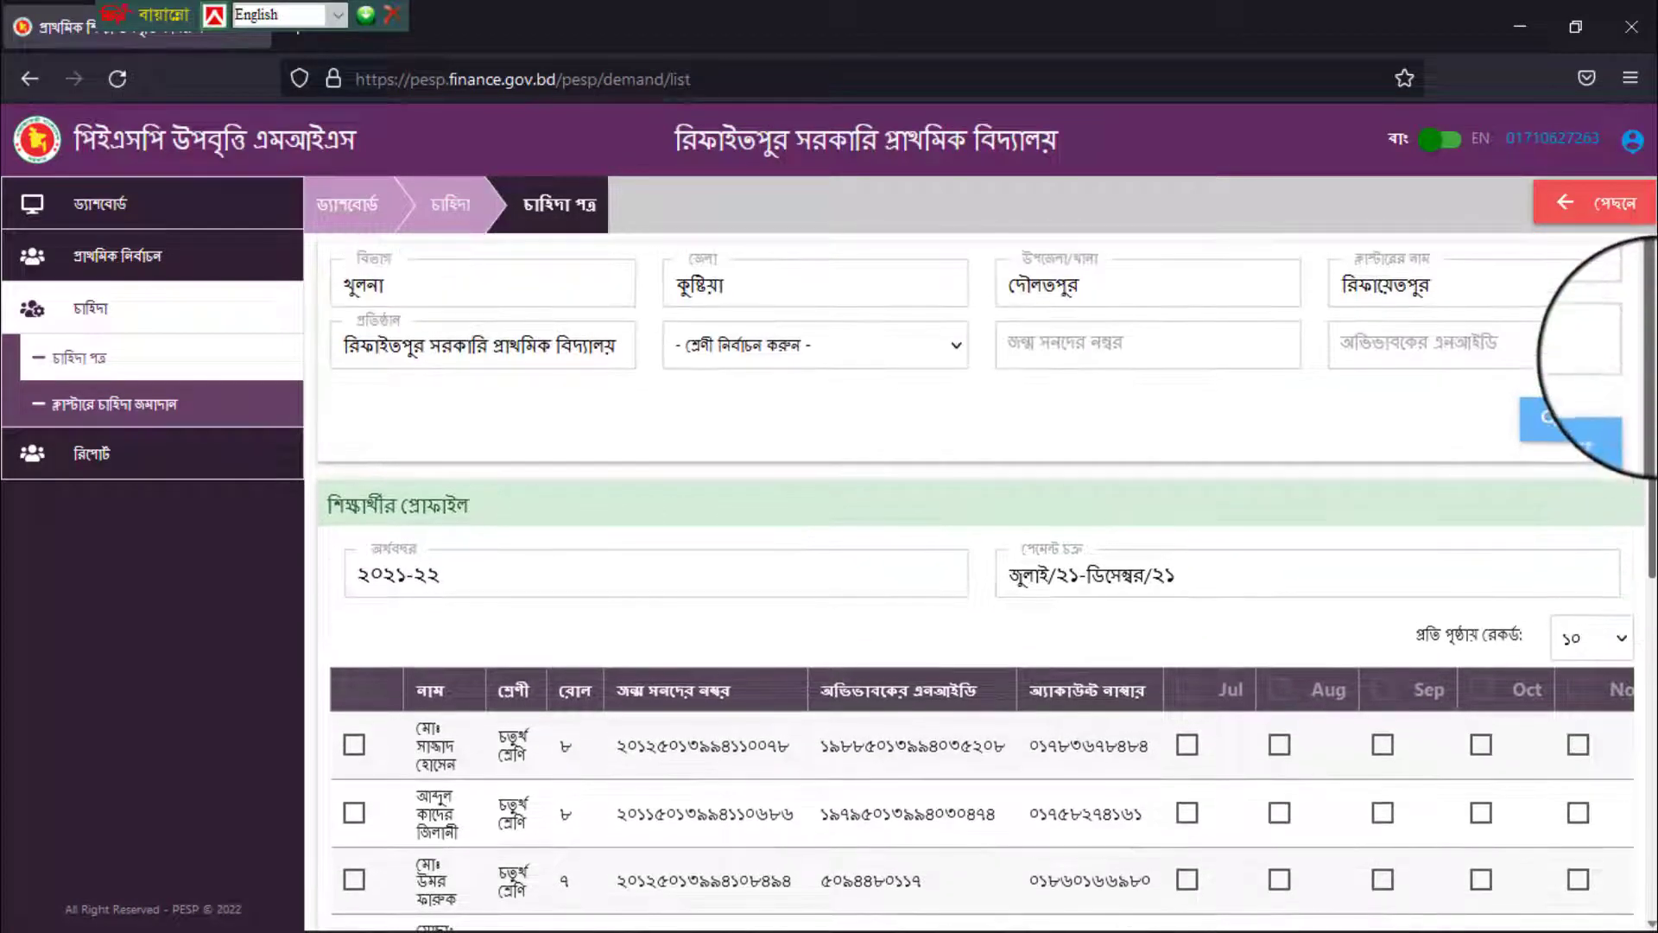
pyautogui.click(952, 354)
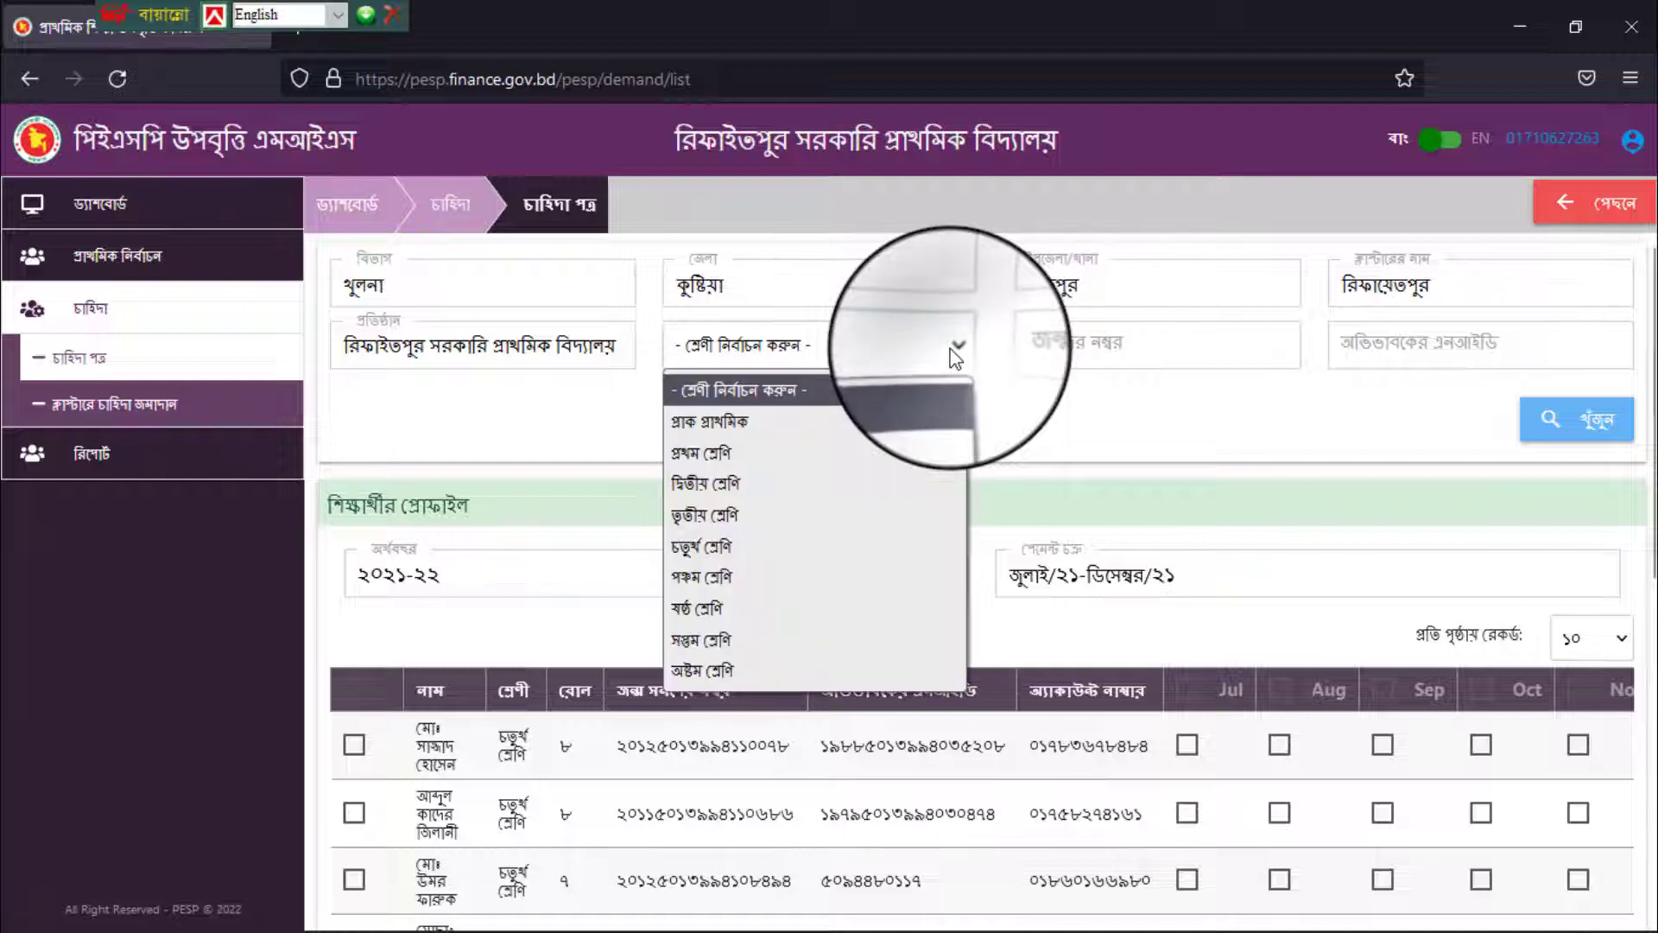
pyautogui.click(759, 423)
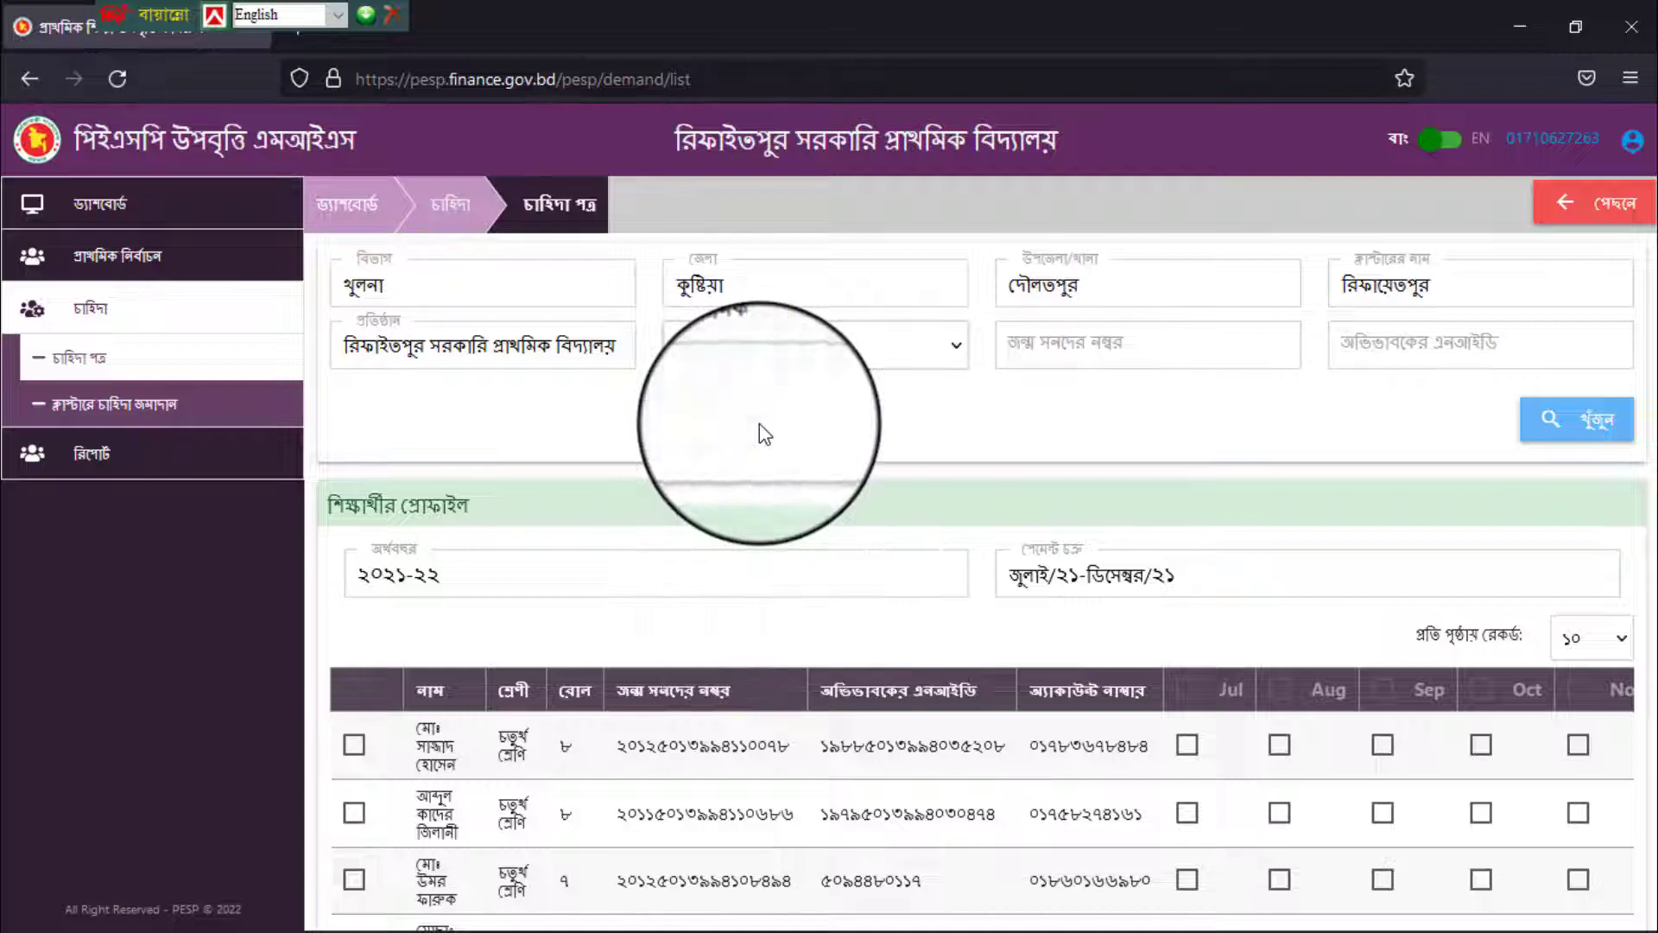
pyautogui.click(1613, 638)
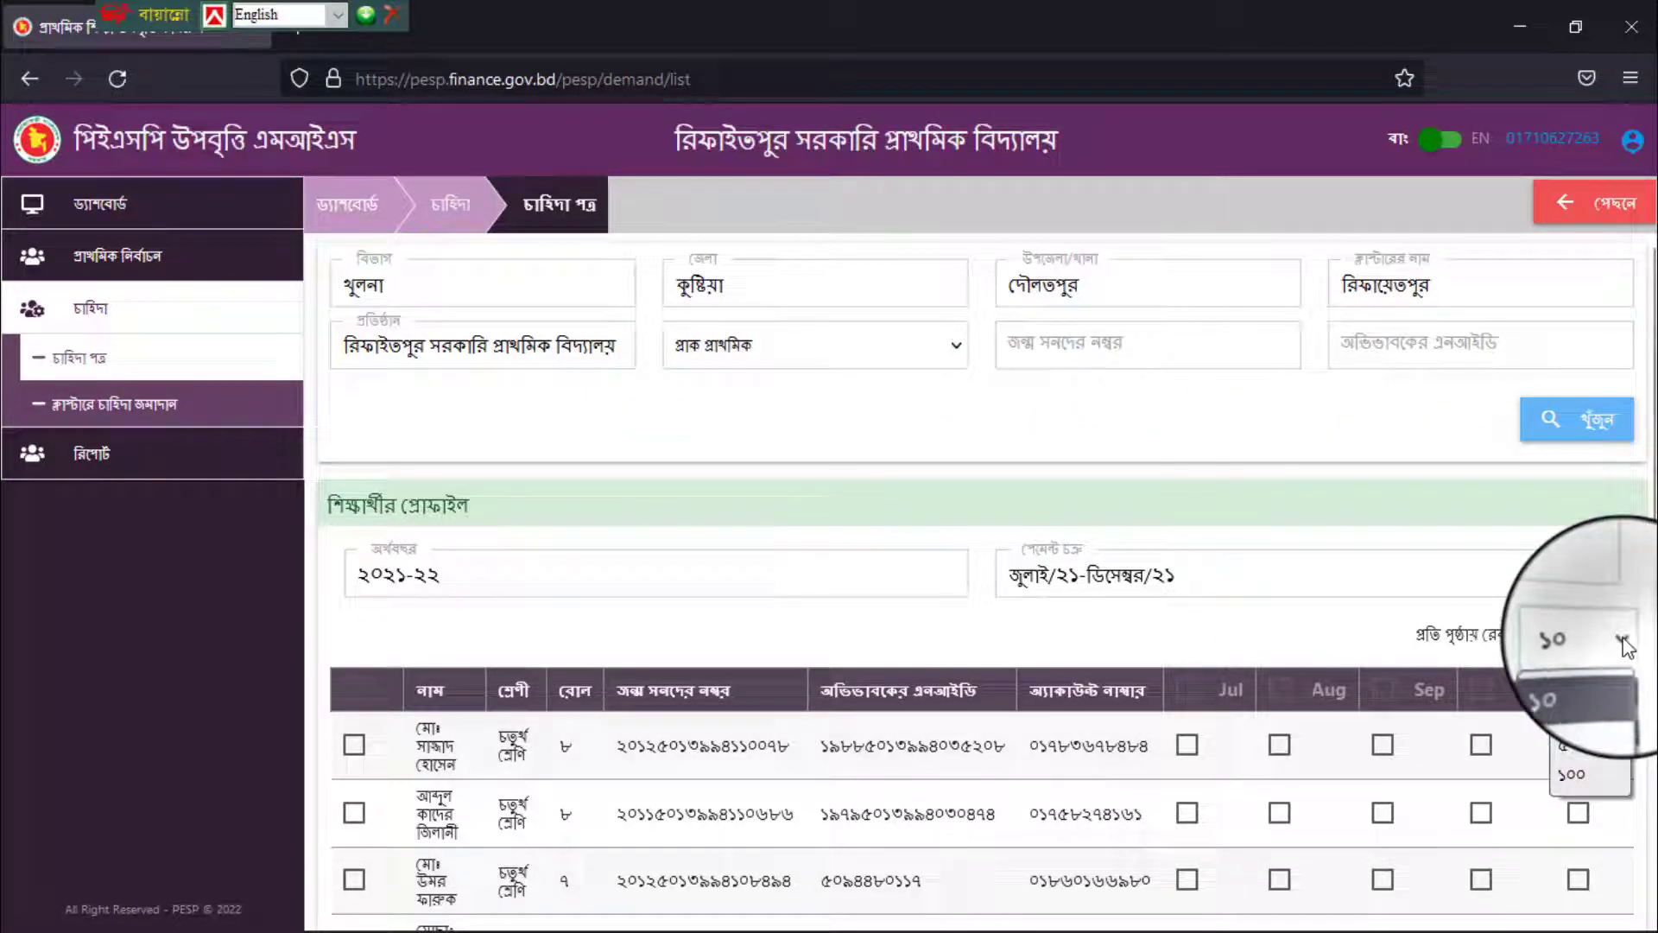
pyautogui.click(1596, 771)
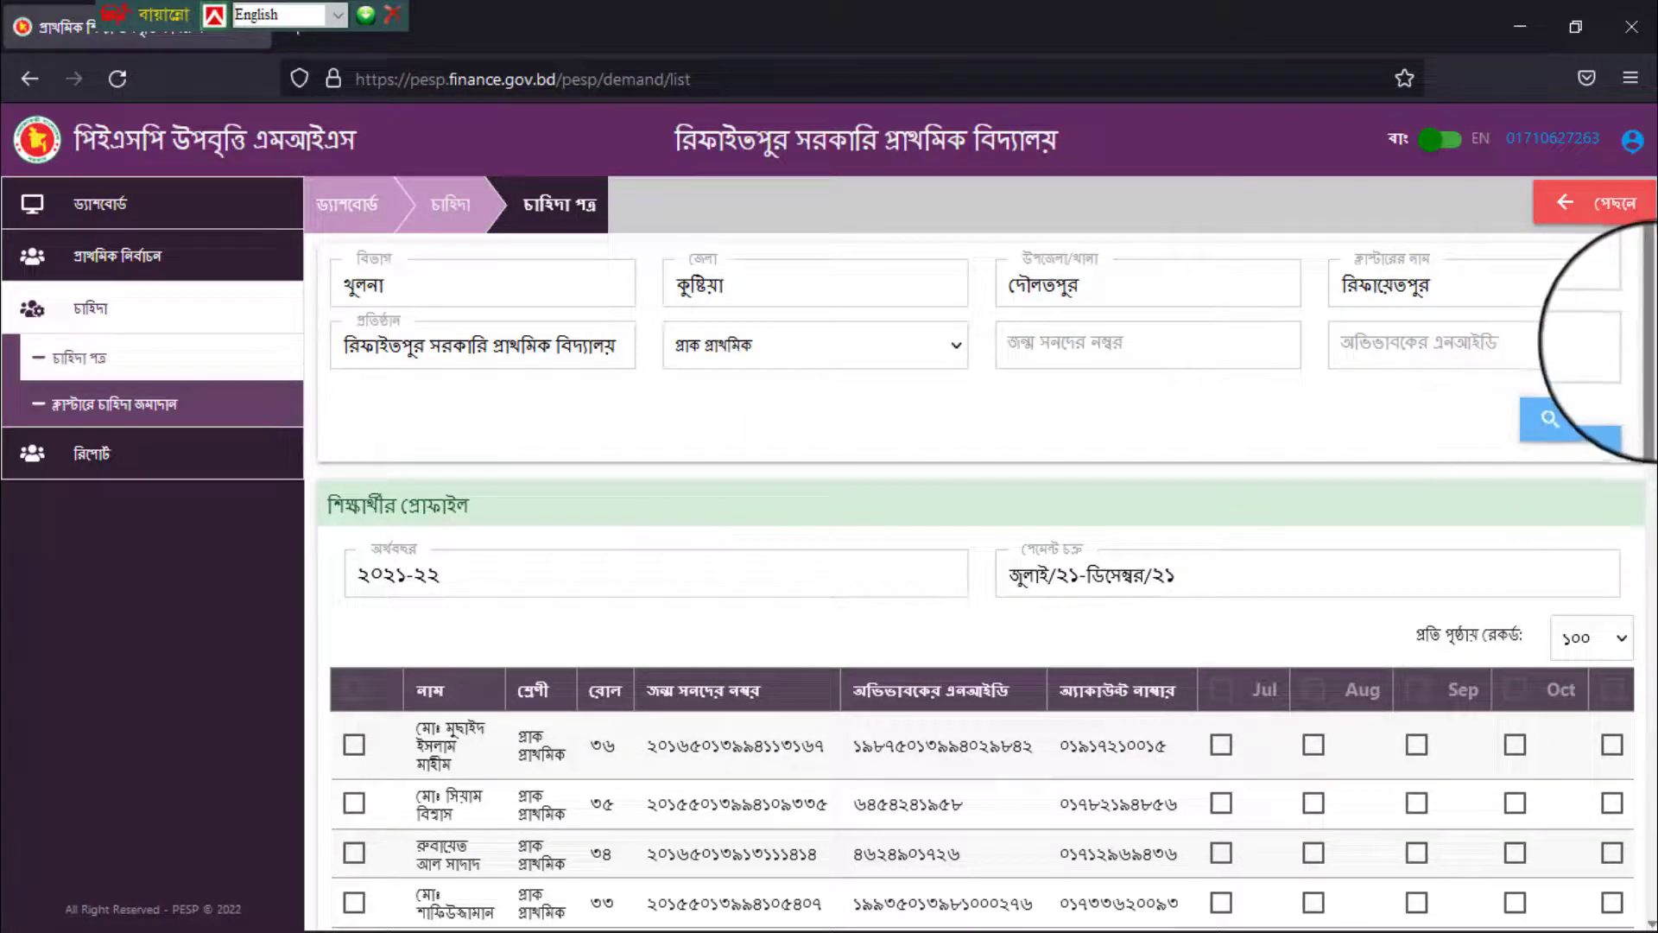
# - Review the প্রাক প্রাথমিক student list to its end and select all students in it
pyautogui.scroll(-4, 1593, 337)
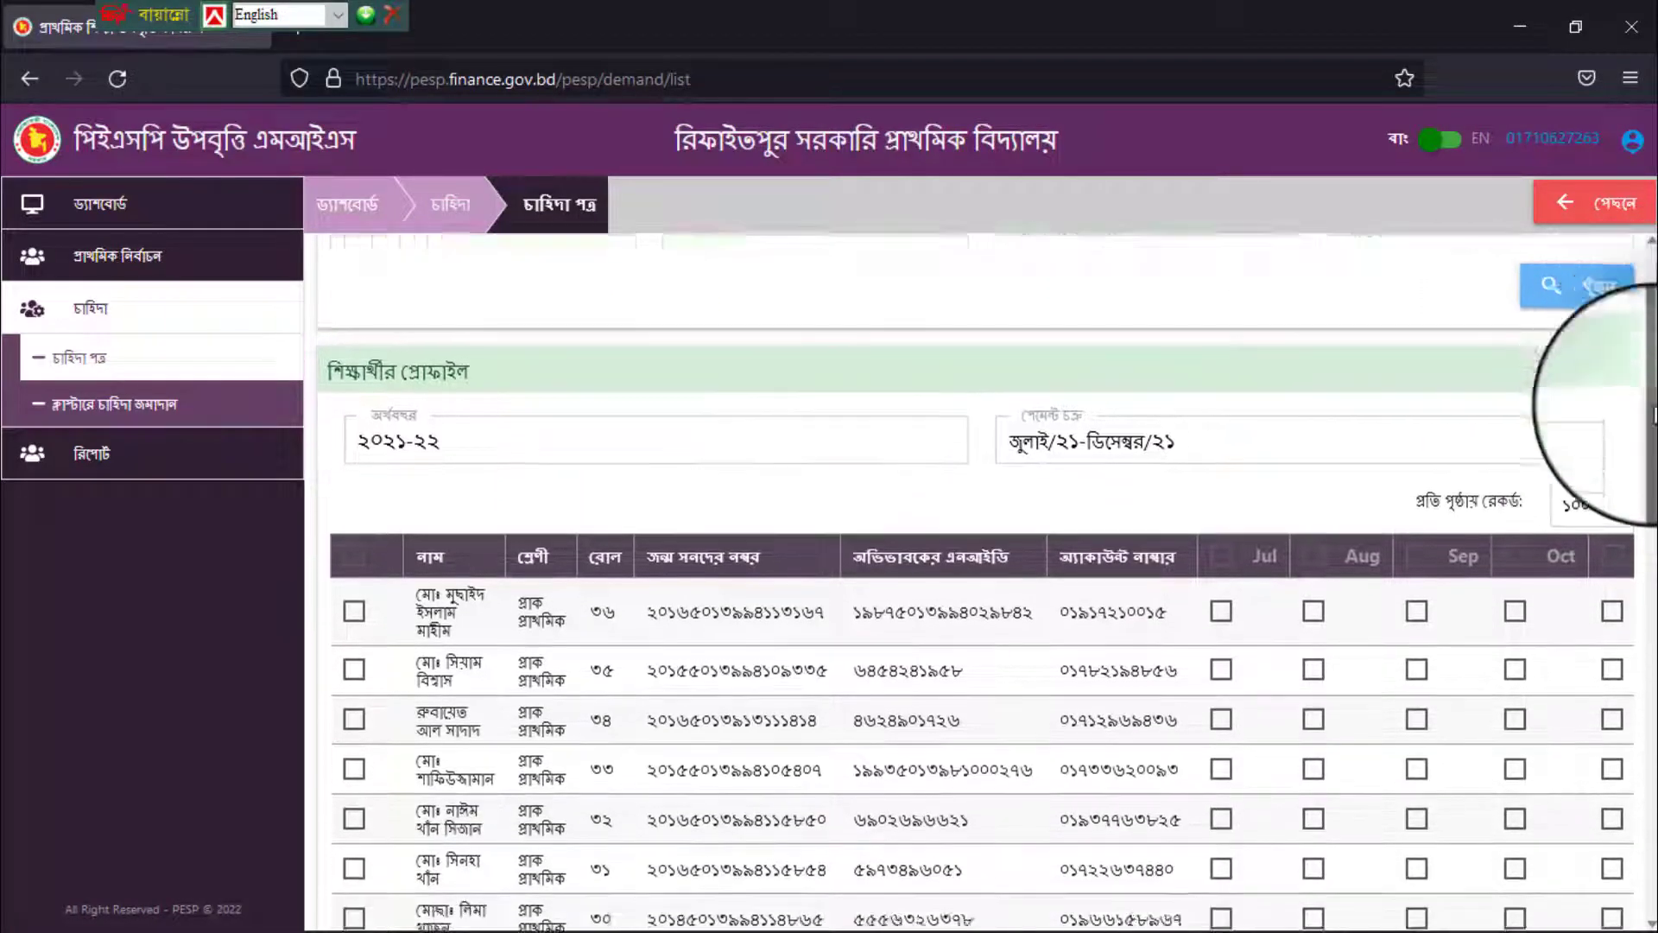
pyautogui.scroll(-12, 1593, 440)
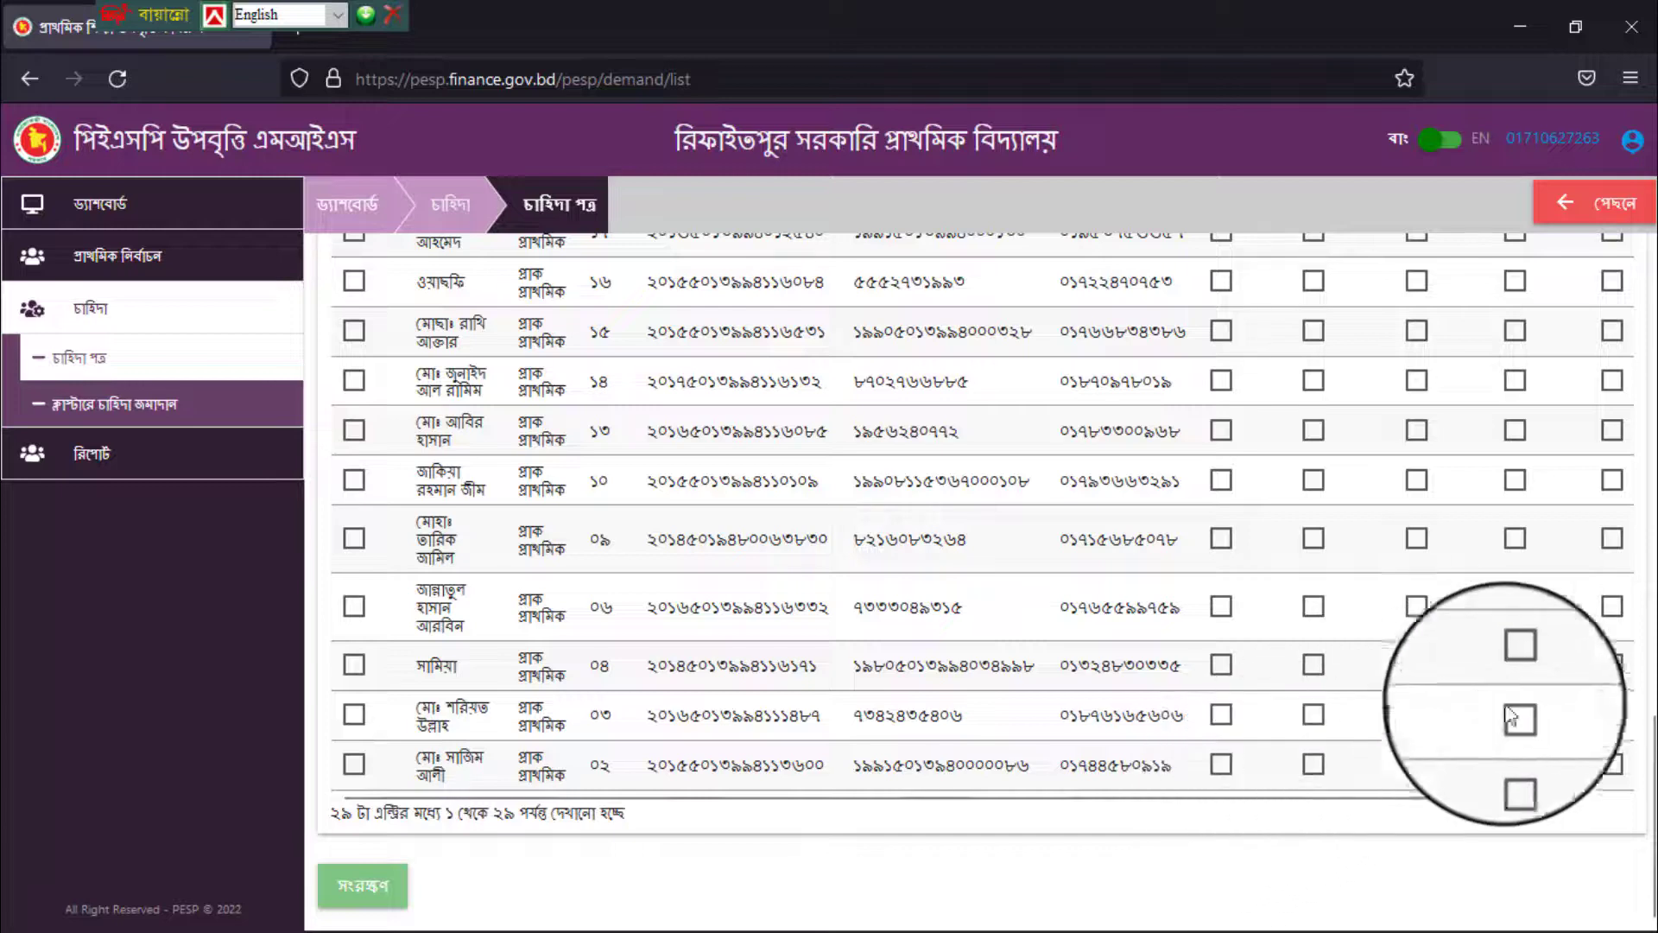
pyautogui.moveTo(1651, 820); pyautogui.dragTo(1655, 388)
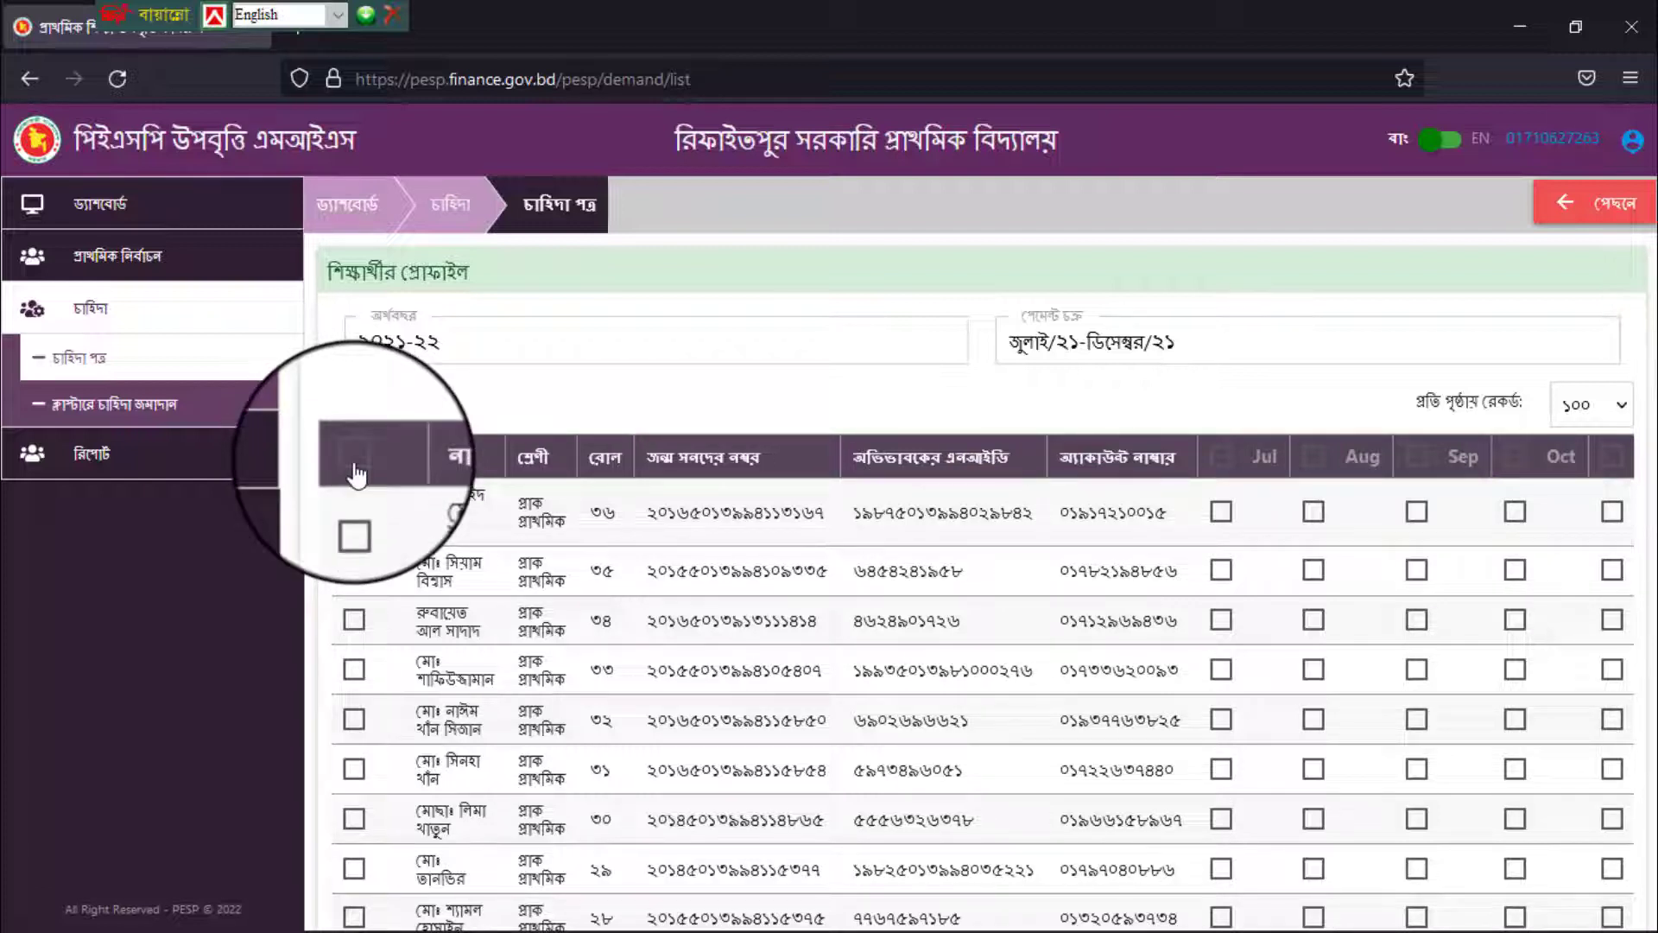
pyautogui.click(356, 470)
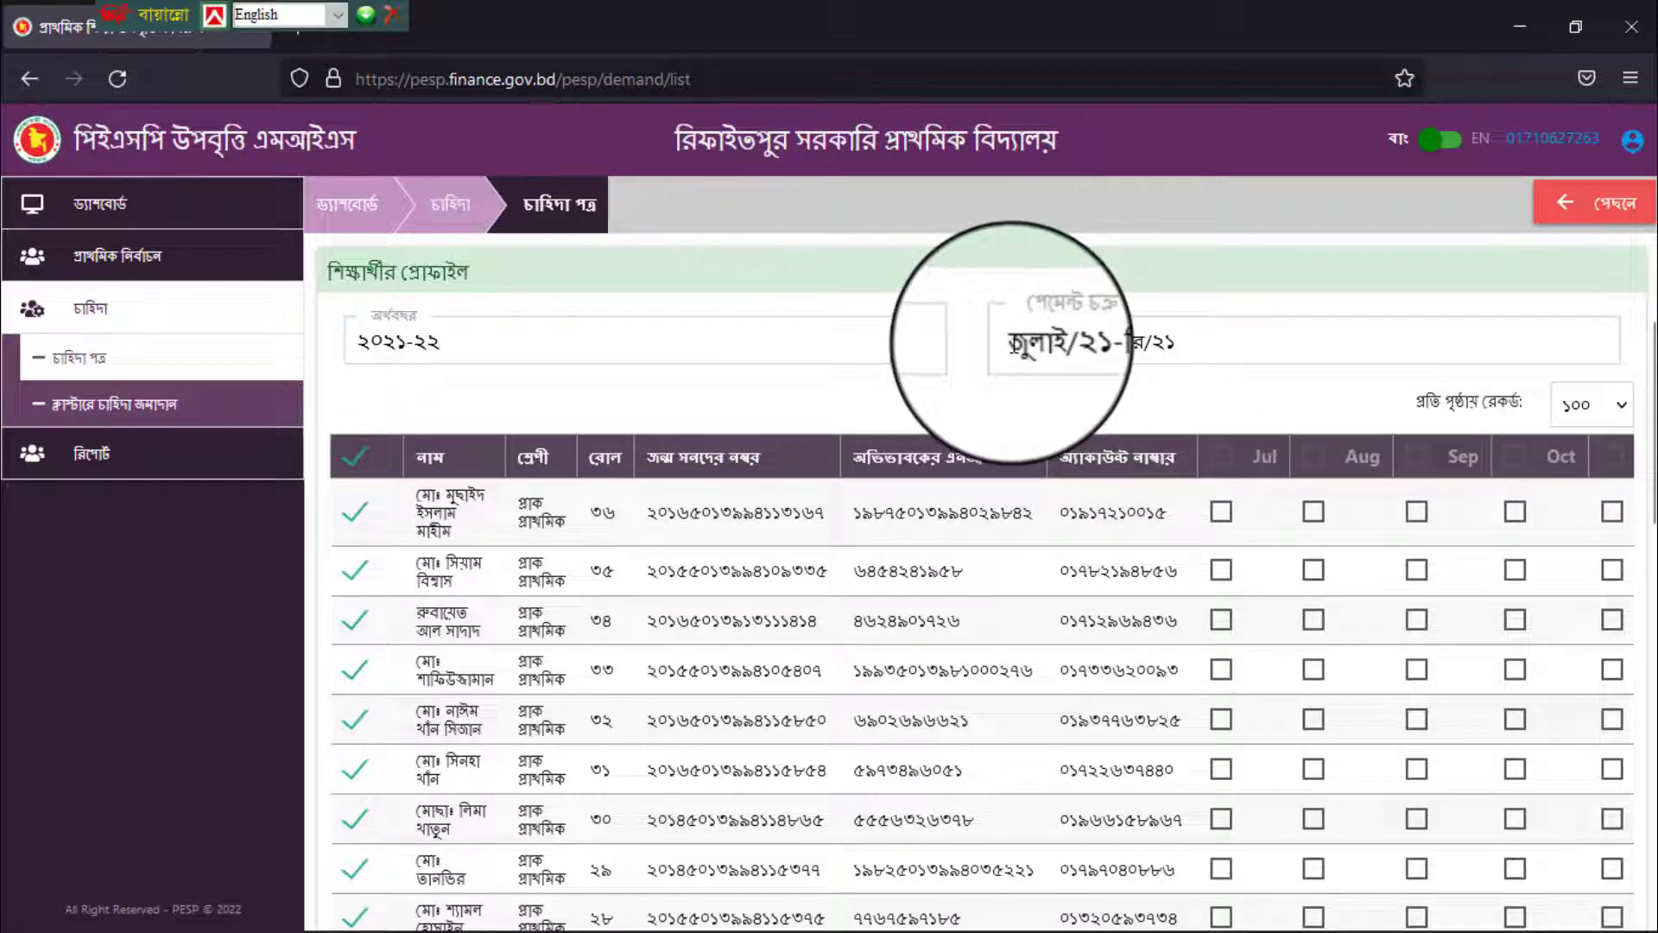
# - Reduce the browser page zoom to 80% so that all month columns fit
pyautogui.moveTo(1013, 345); pyautogui.dragTo(1176, 347)
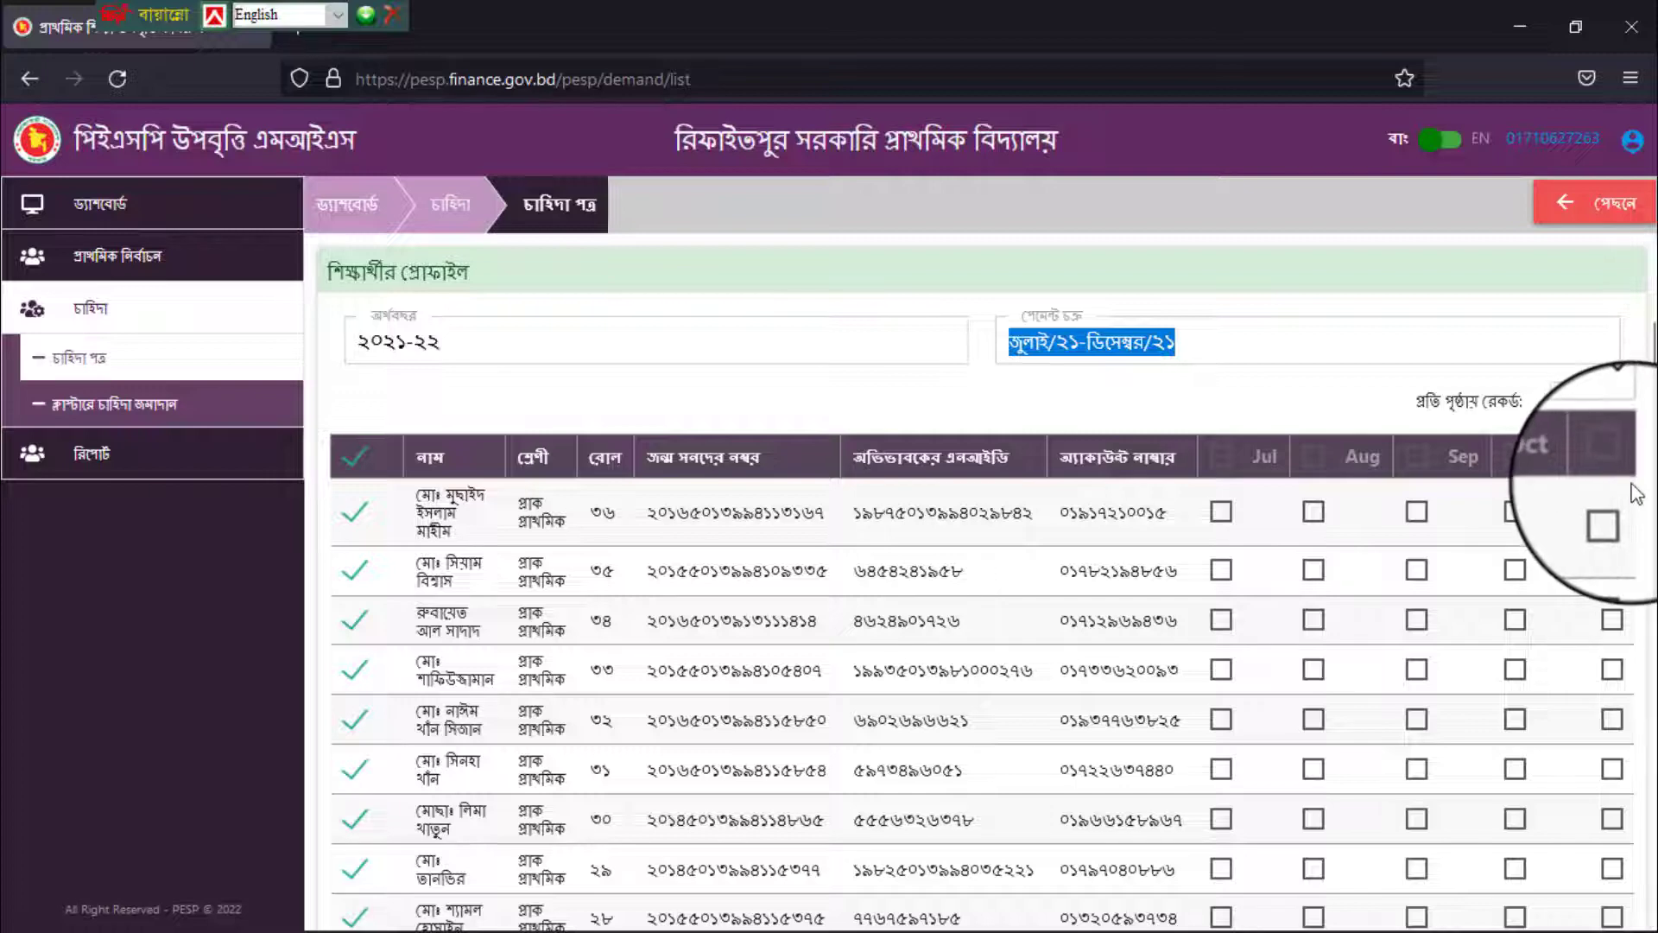
pyautogui.click(1630, 82)
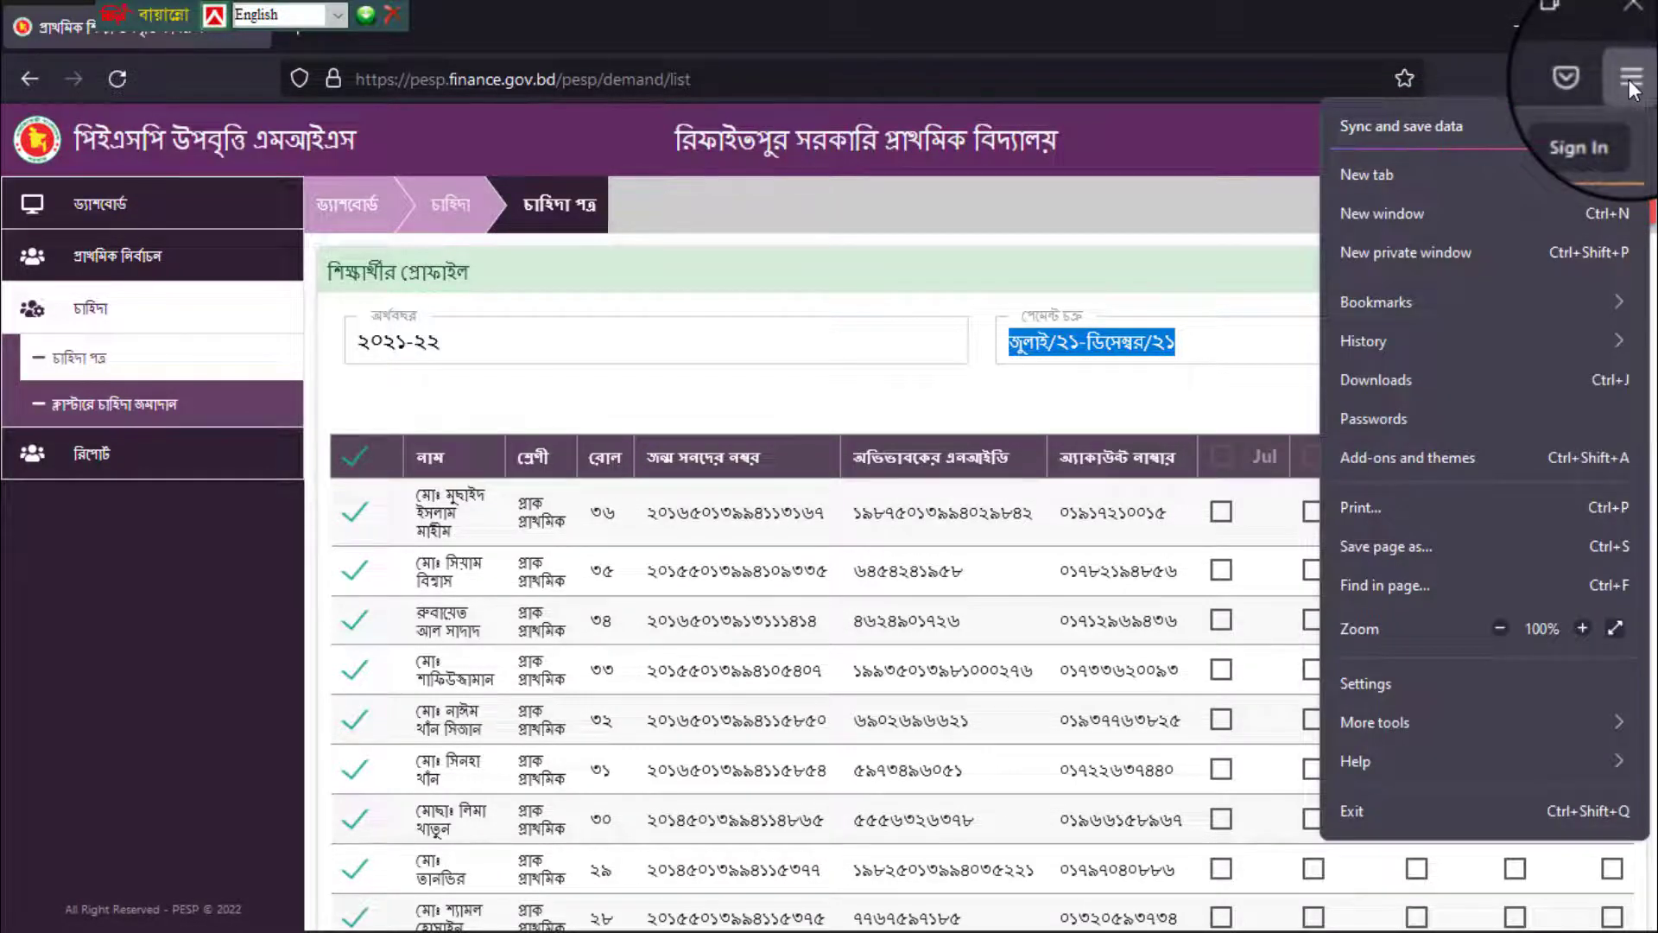
pyautogui.click(1500, 629)
pyautogui.click(1501, 628)
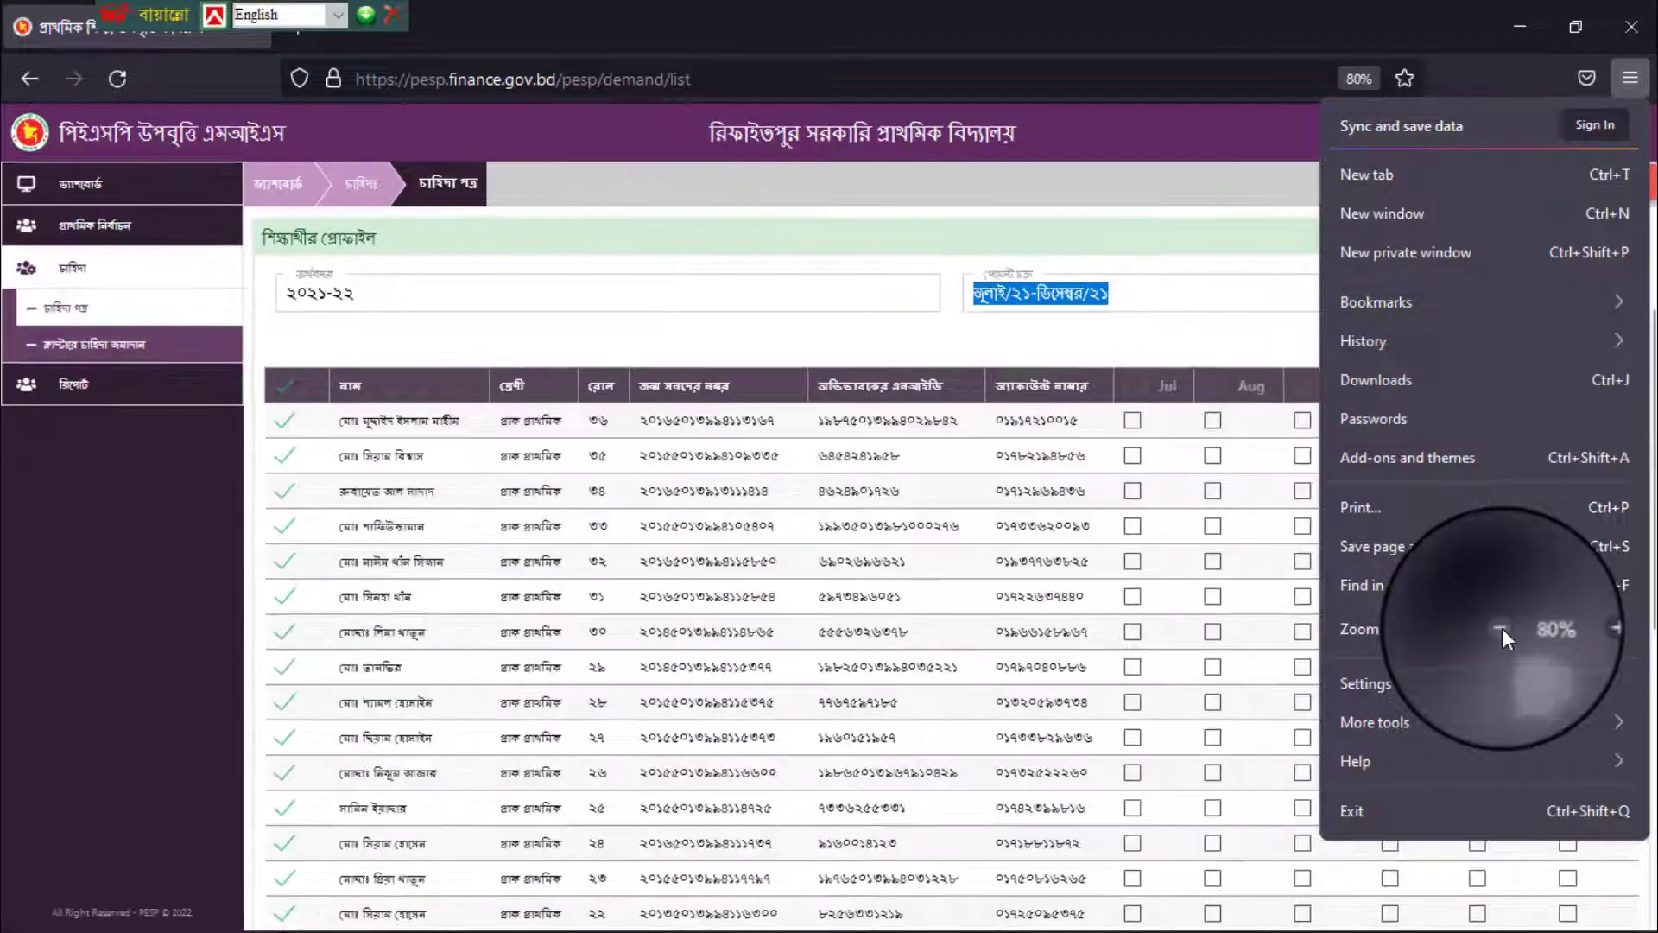
pyautogui.click(1207, 341)
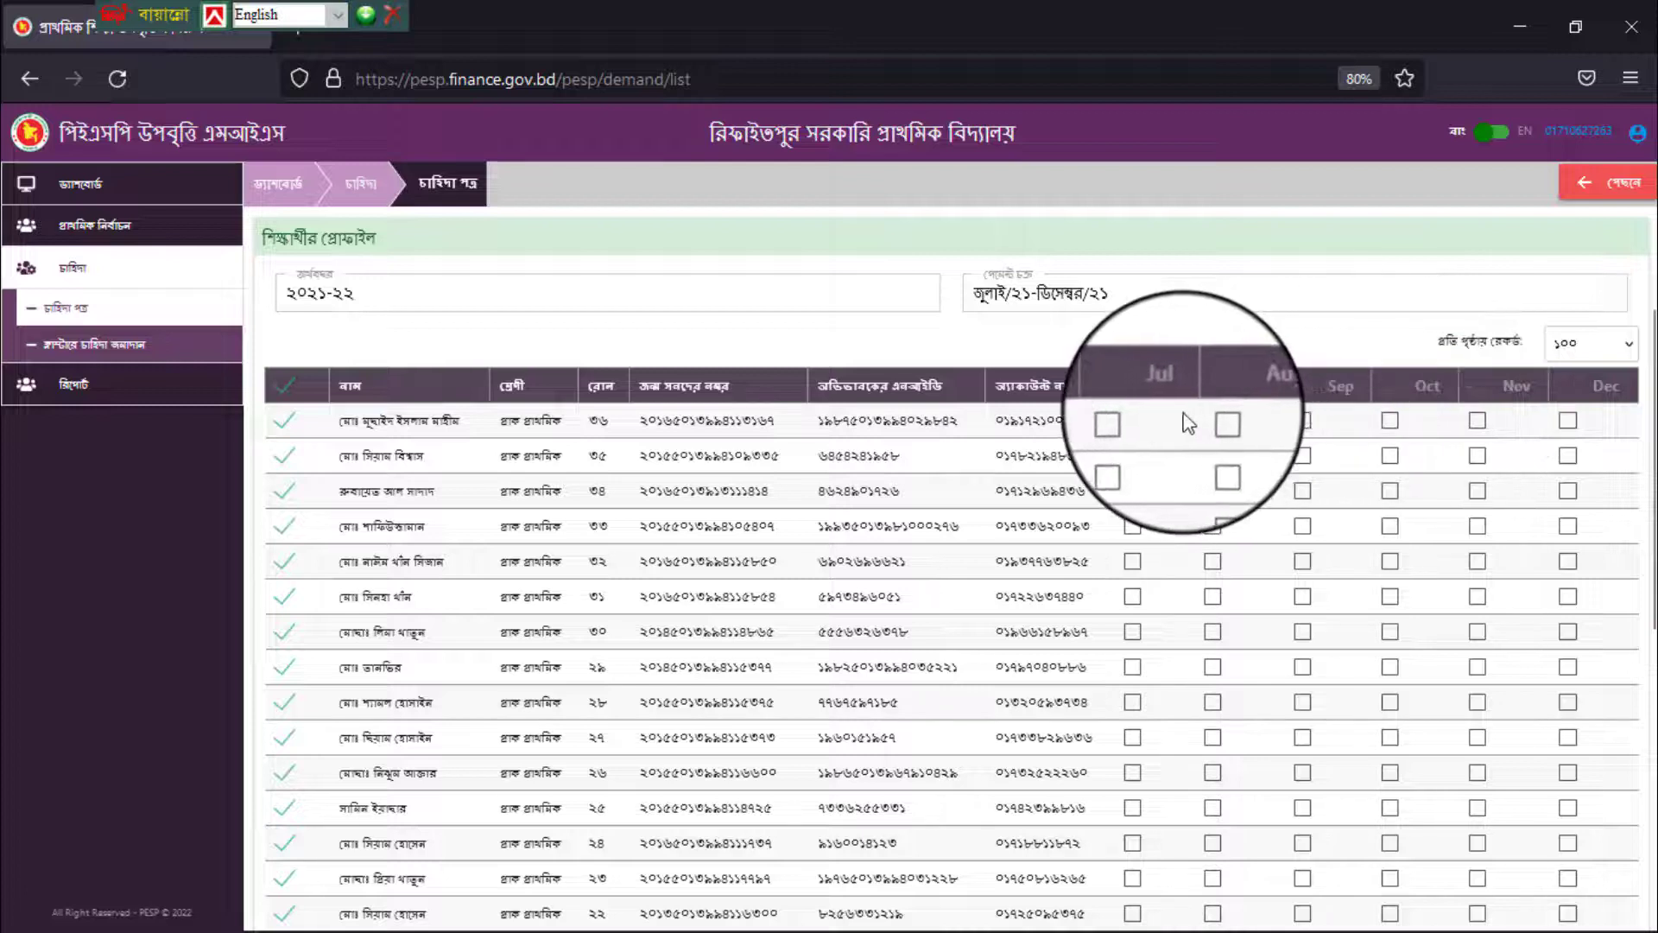
# - Mark every month from Jul to Dec for all listed প্রাক প্রাথমিক students
pyautogui.click(1131, 392)
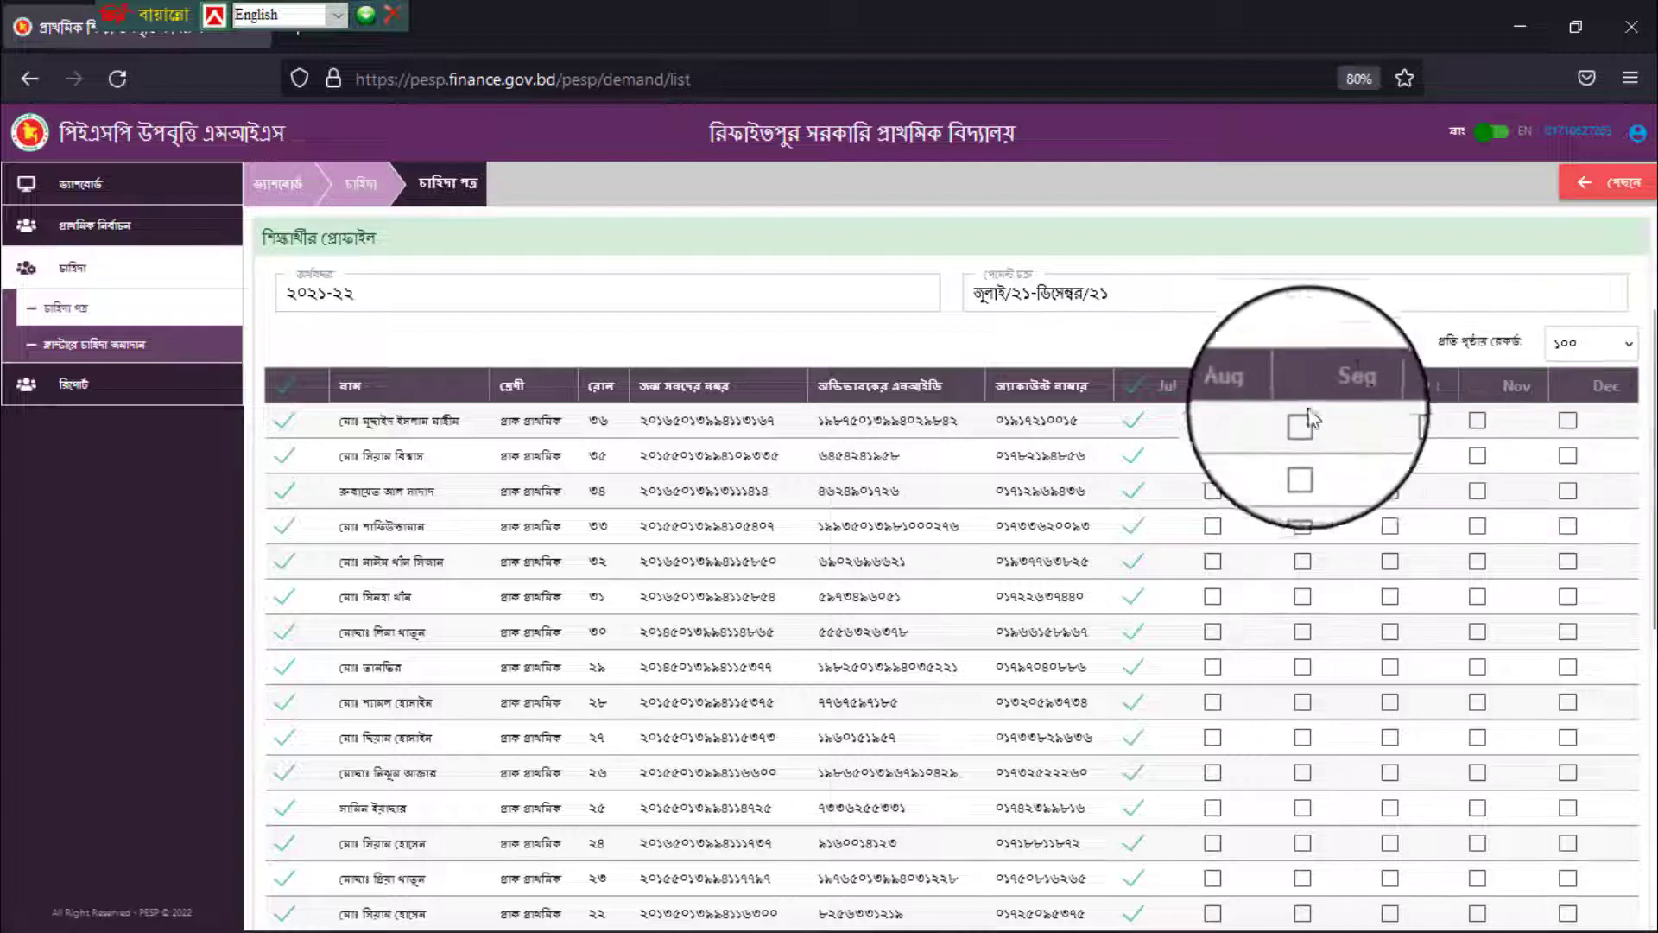
pyautogui.click(1216, 393)
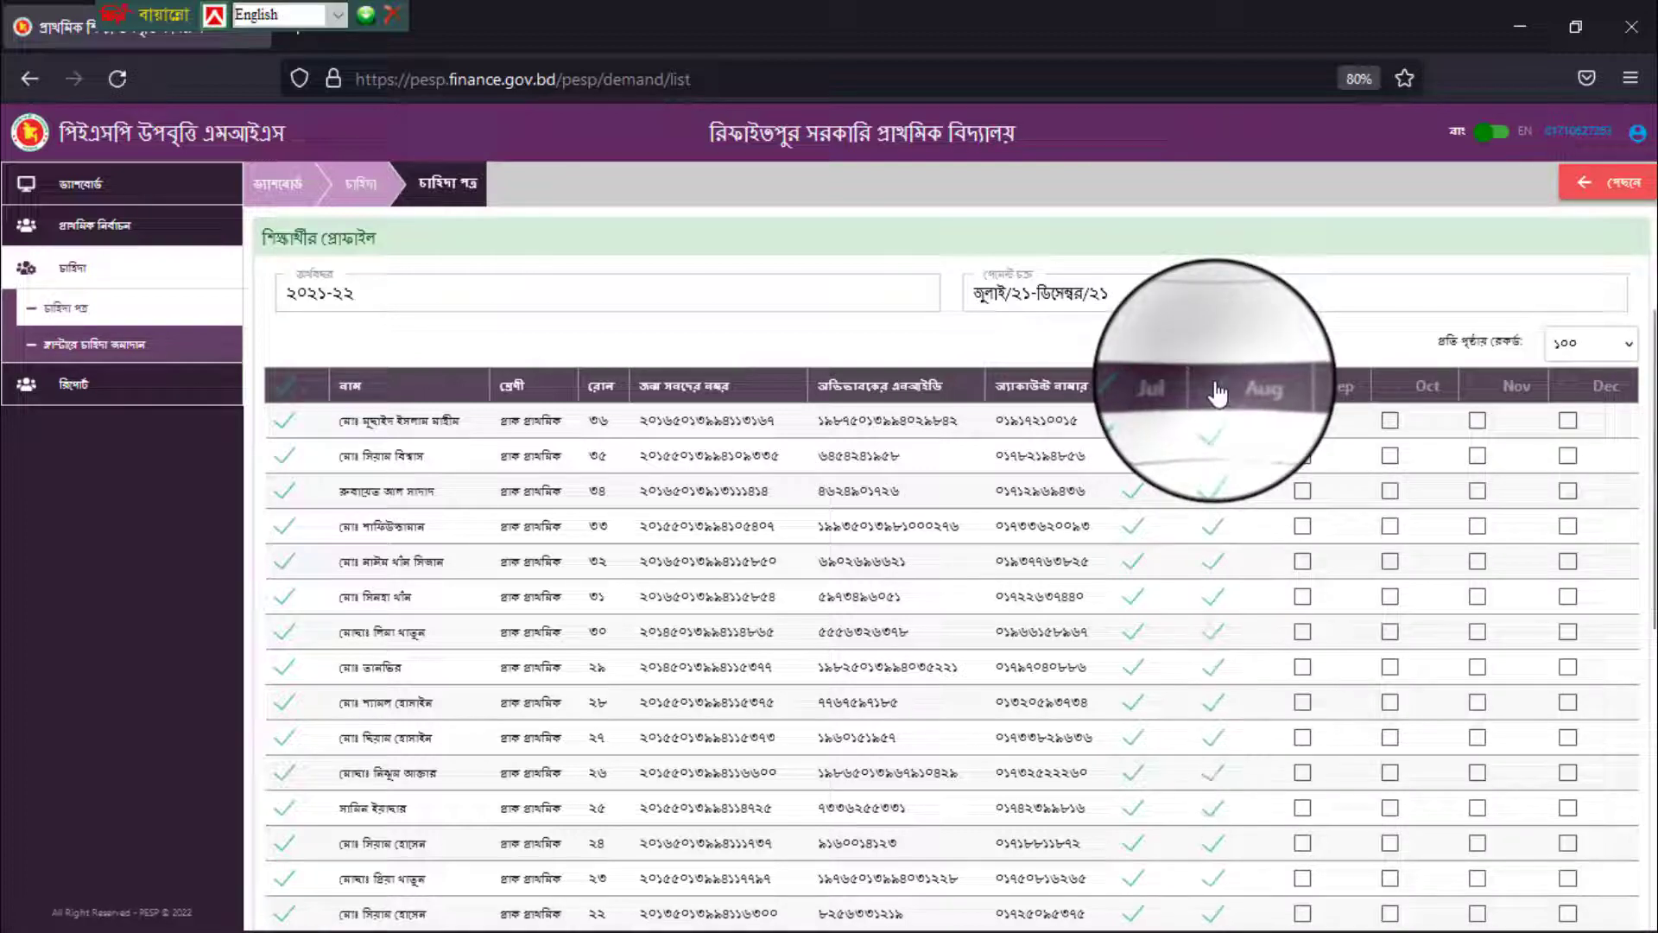
pyautogui.click(1305, 395)
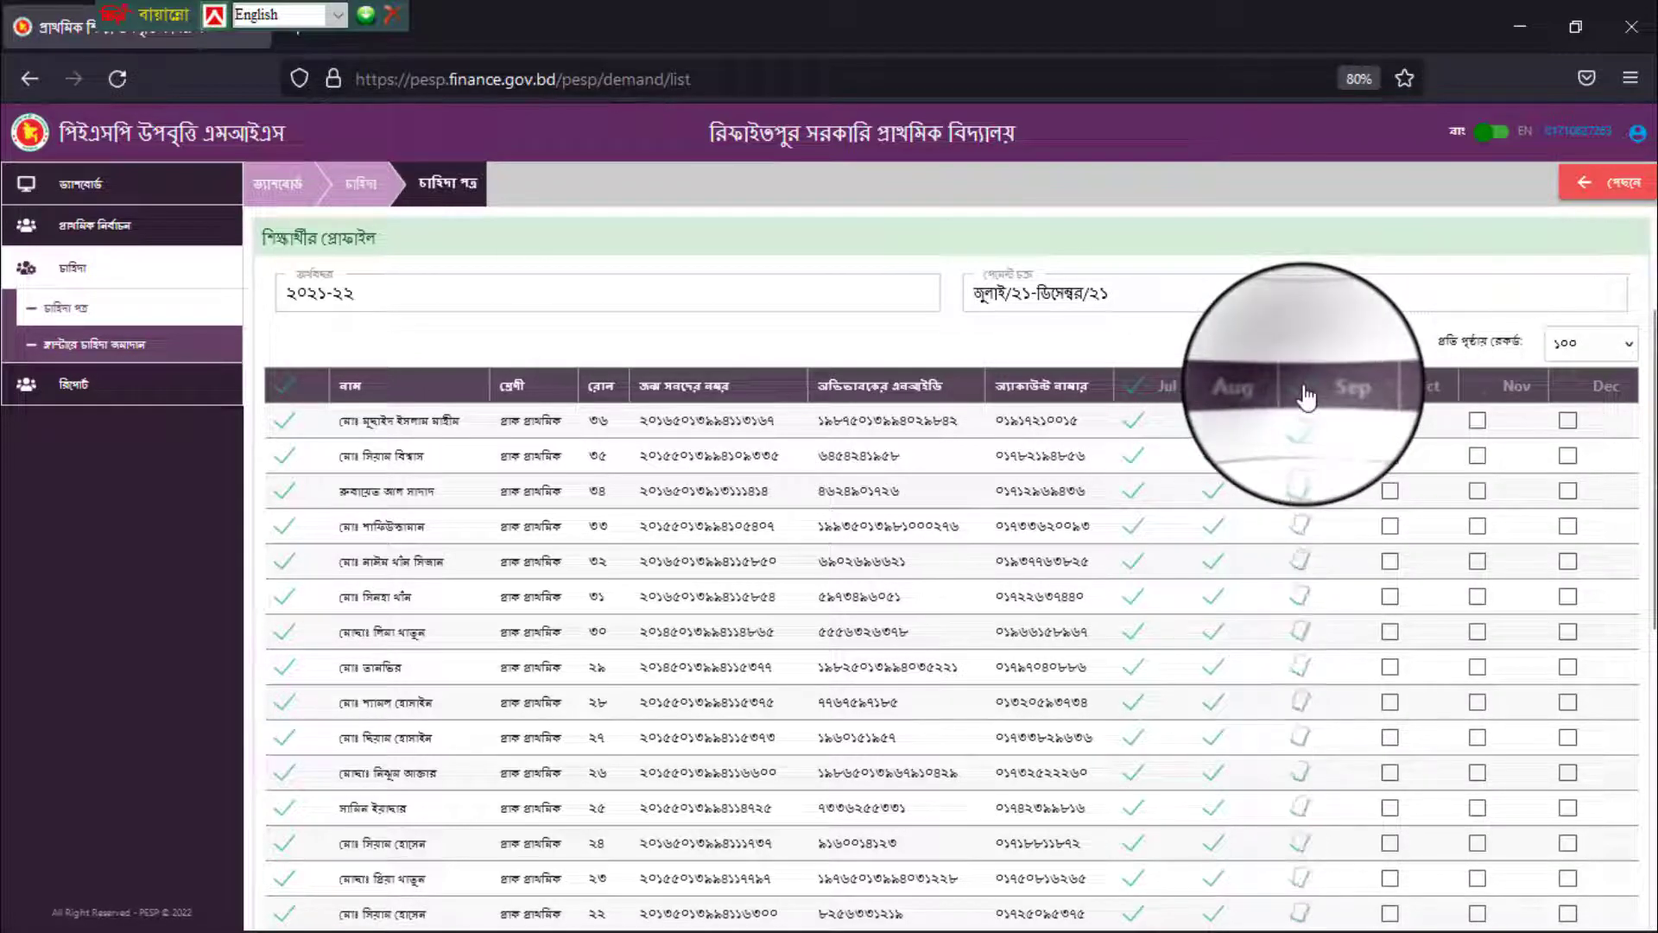
pyautogui.click(1396, 395)
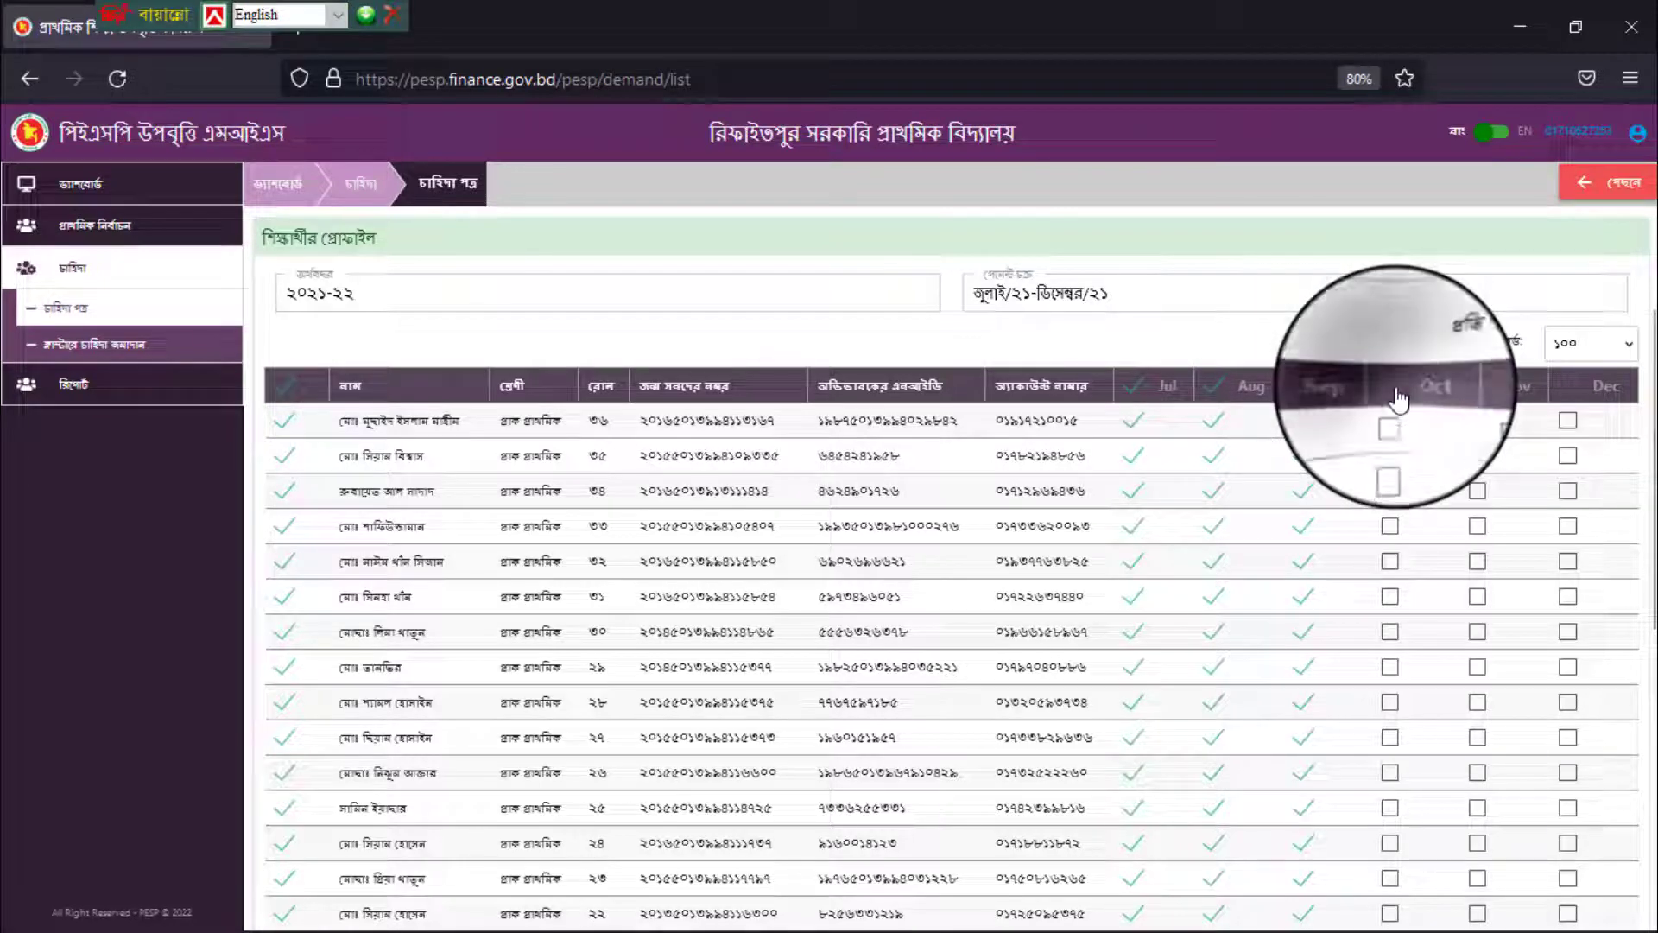
pyautogui.click(1483, 395)
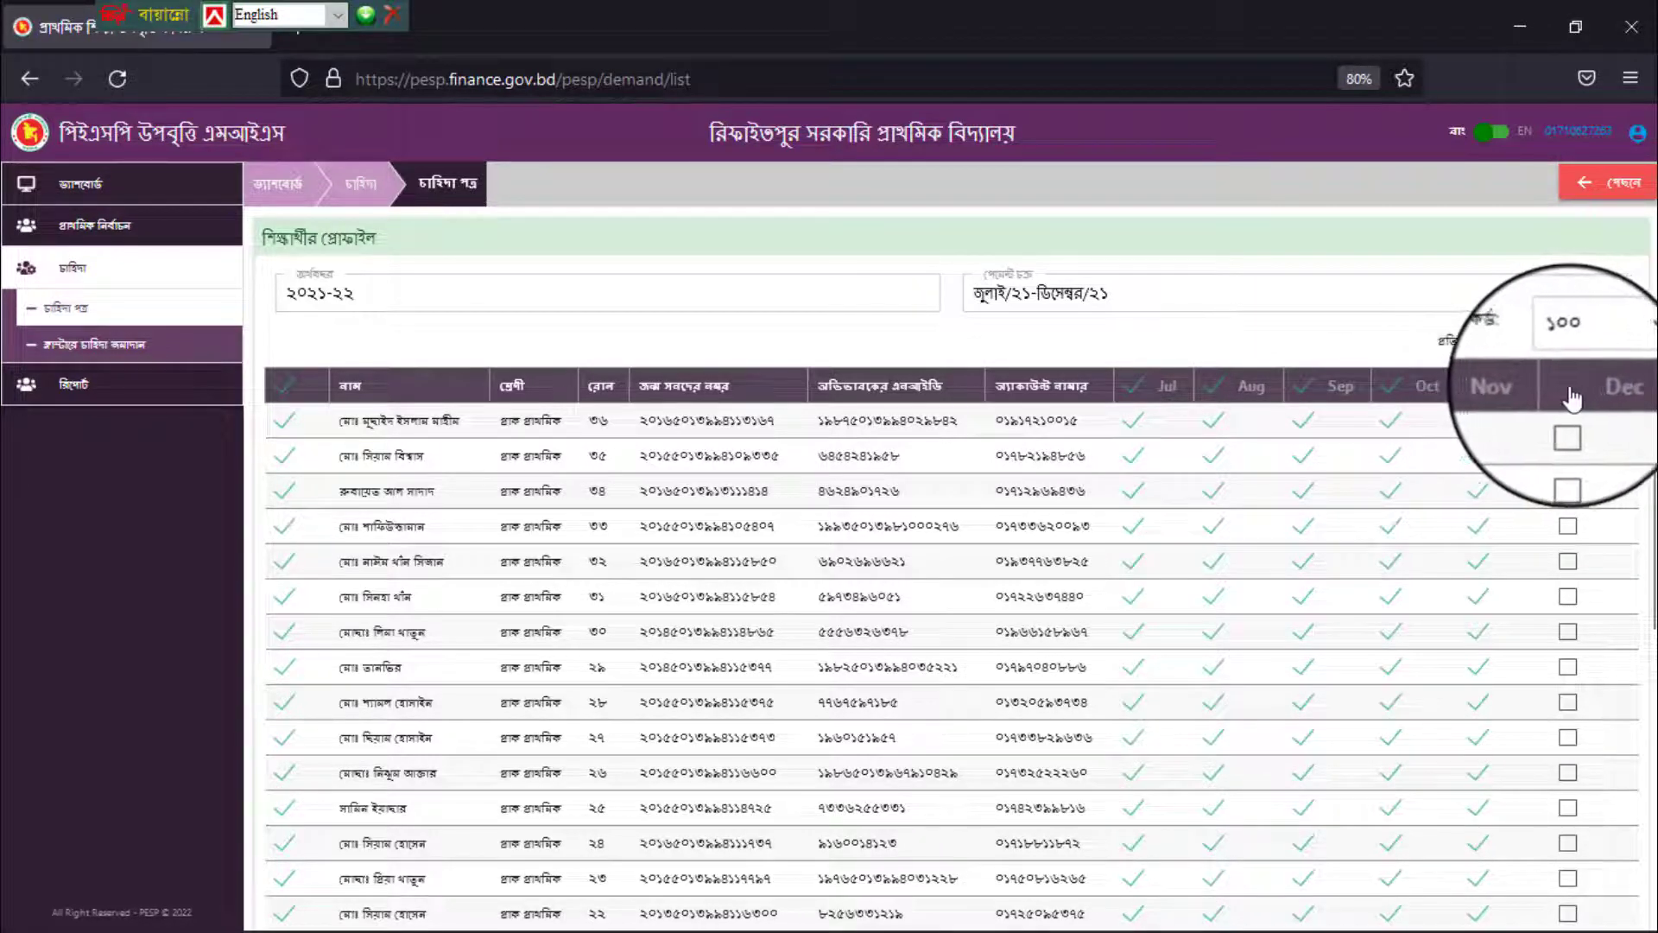
pyautogui.click(1569, 396)
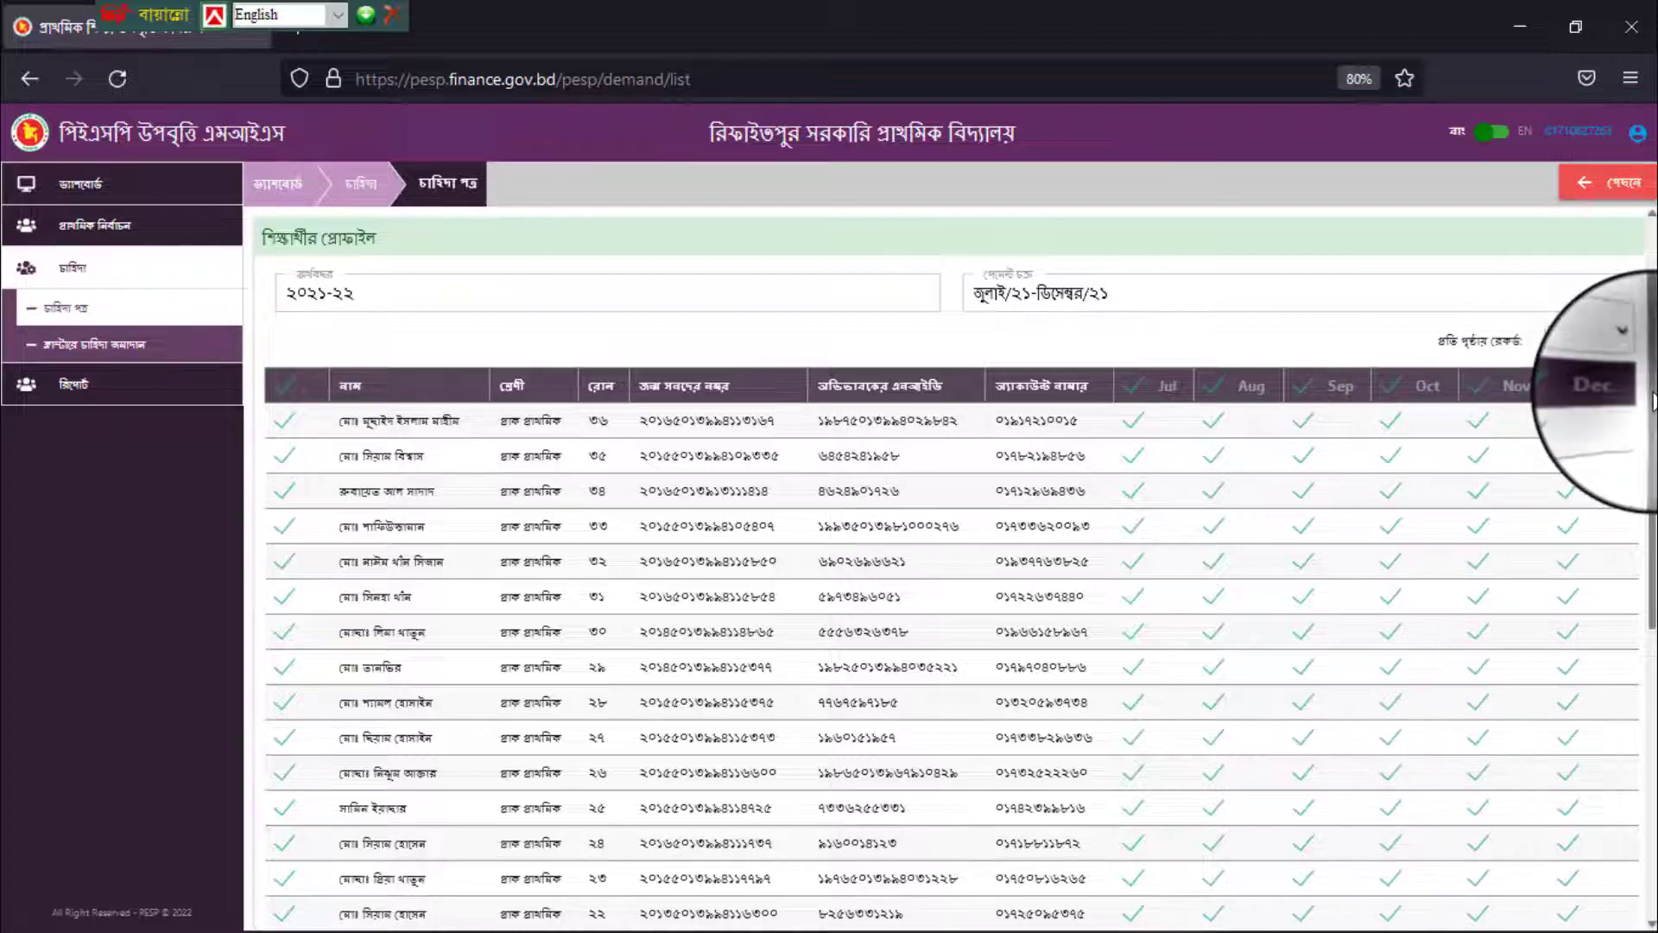
# - Check the marked rows through the end of the list and save the প্রাক প্রাথমিক demand
pyautogui.moveTo(1653, 401); pyautogui.dragTo(1654, 595)
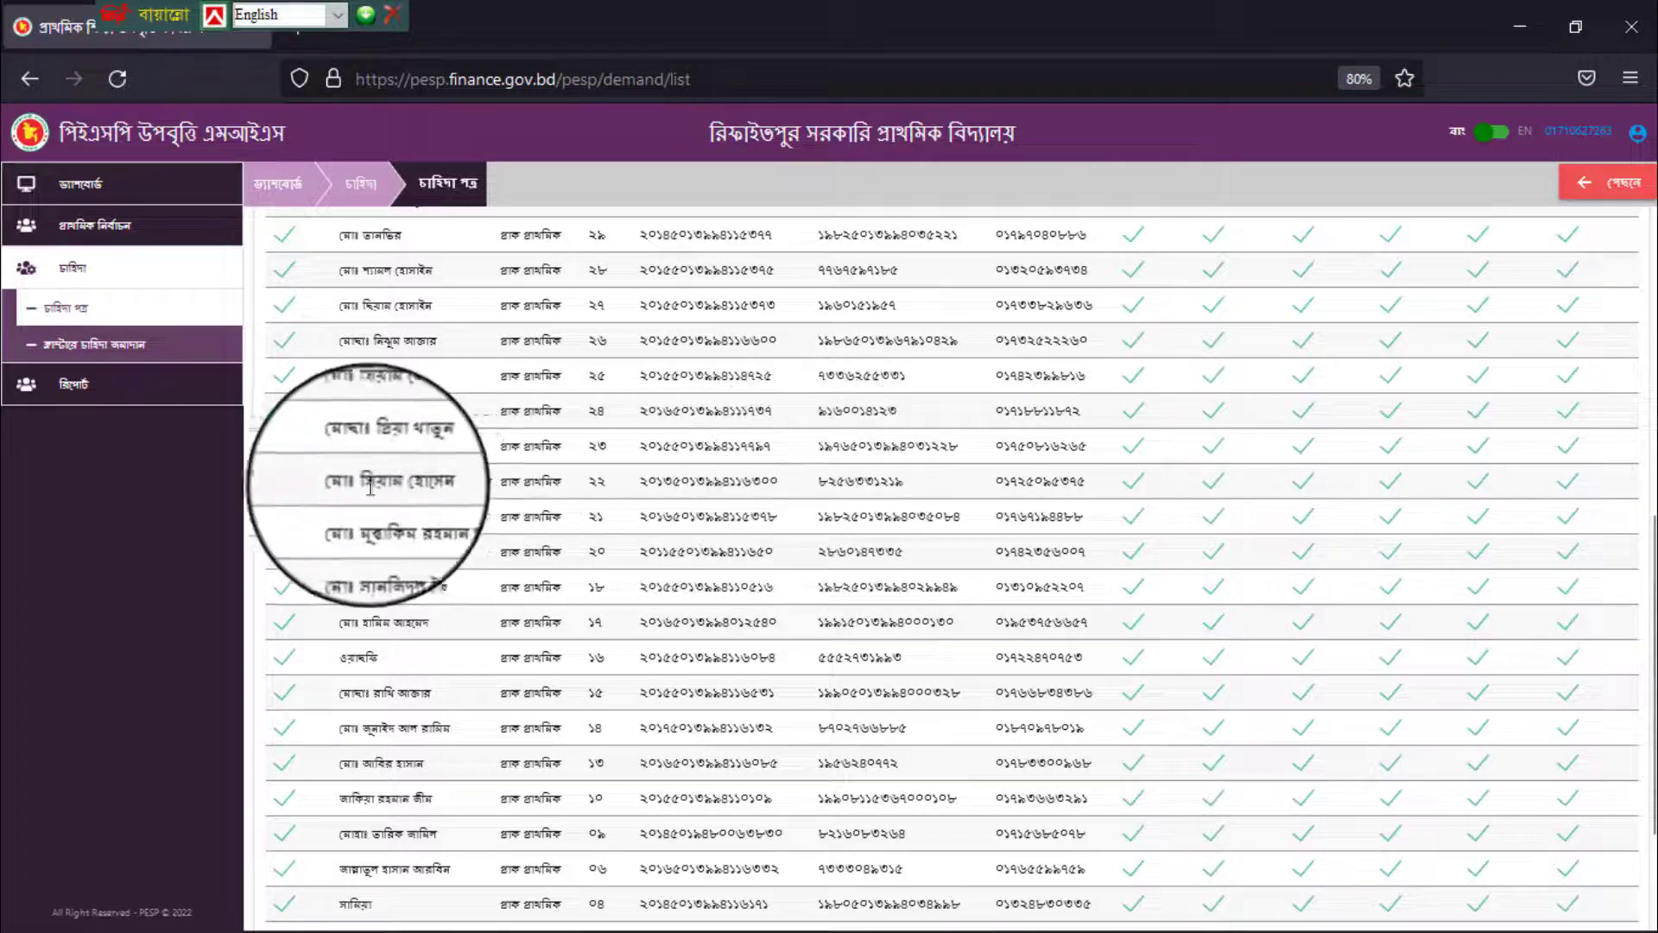
pyautogui.click(1214, 489)
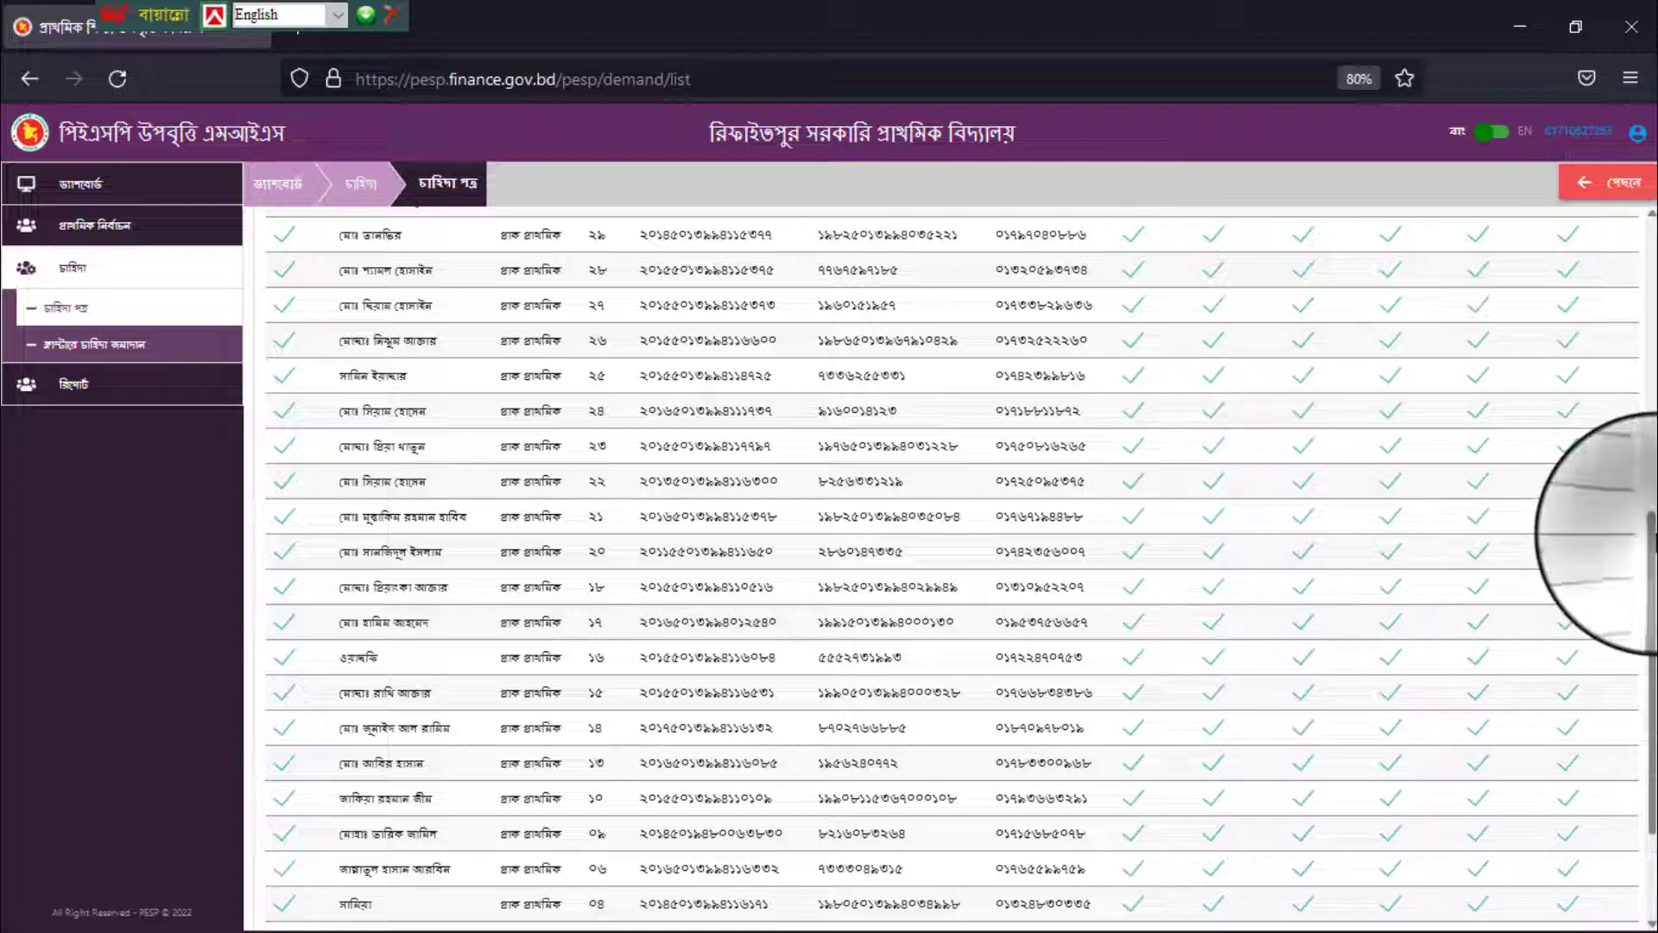
pyautogui.moveTo(1651, 533); pyautogui.dragTo(1651, 622)
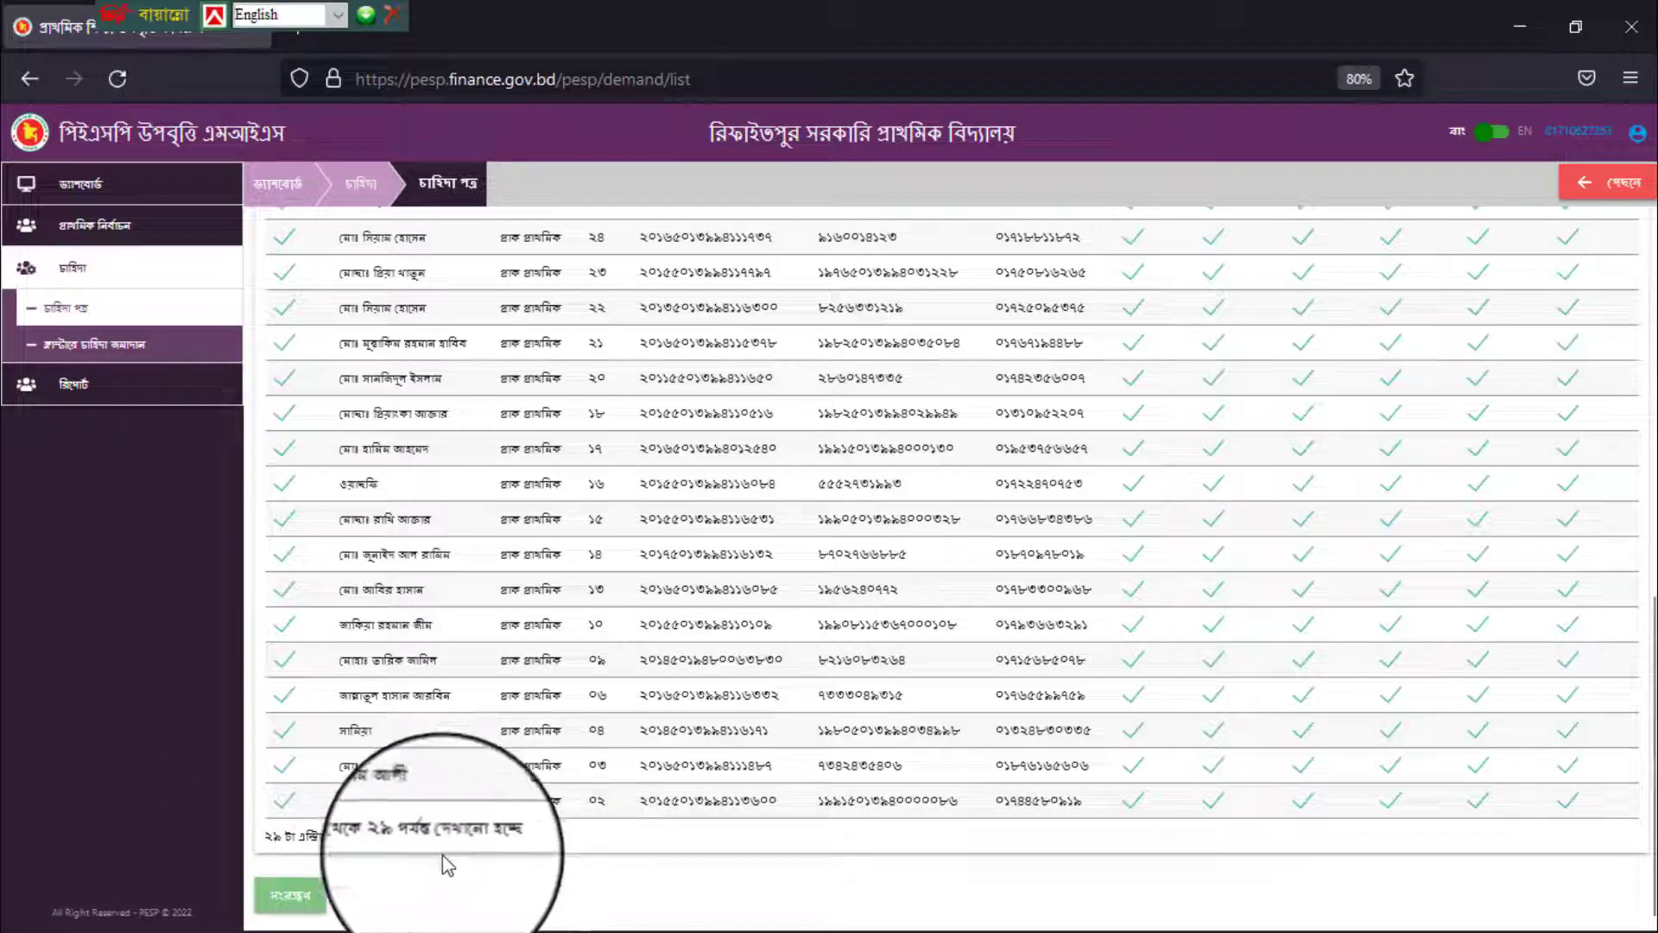
pyautogui.click(293, 898)
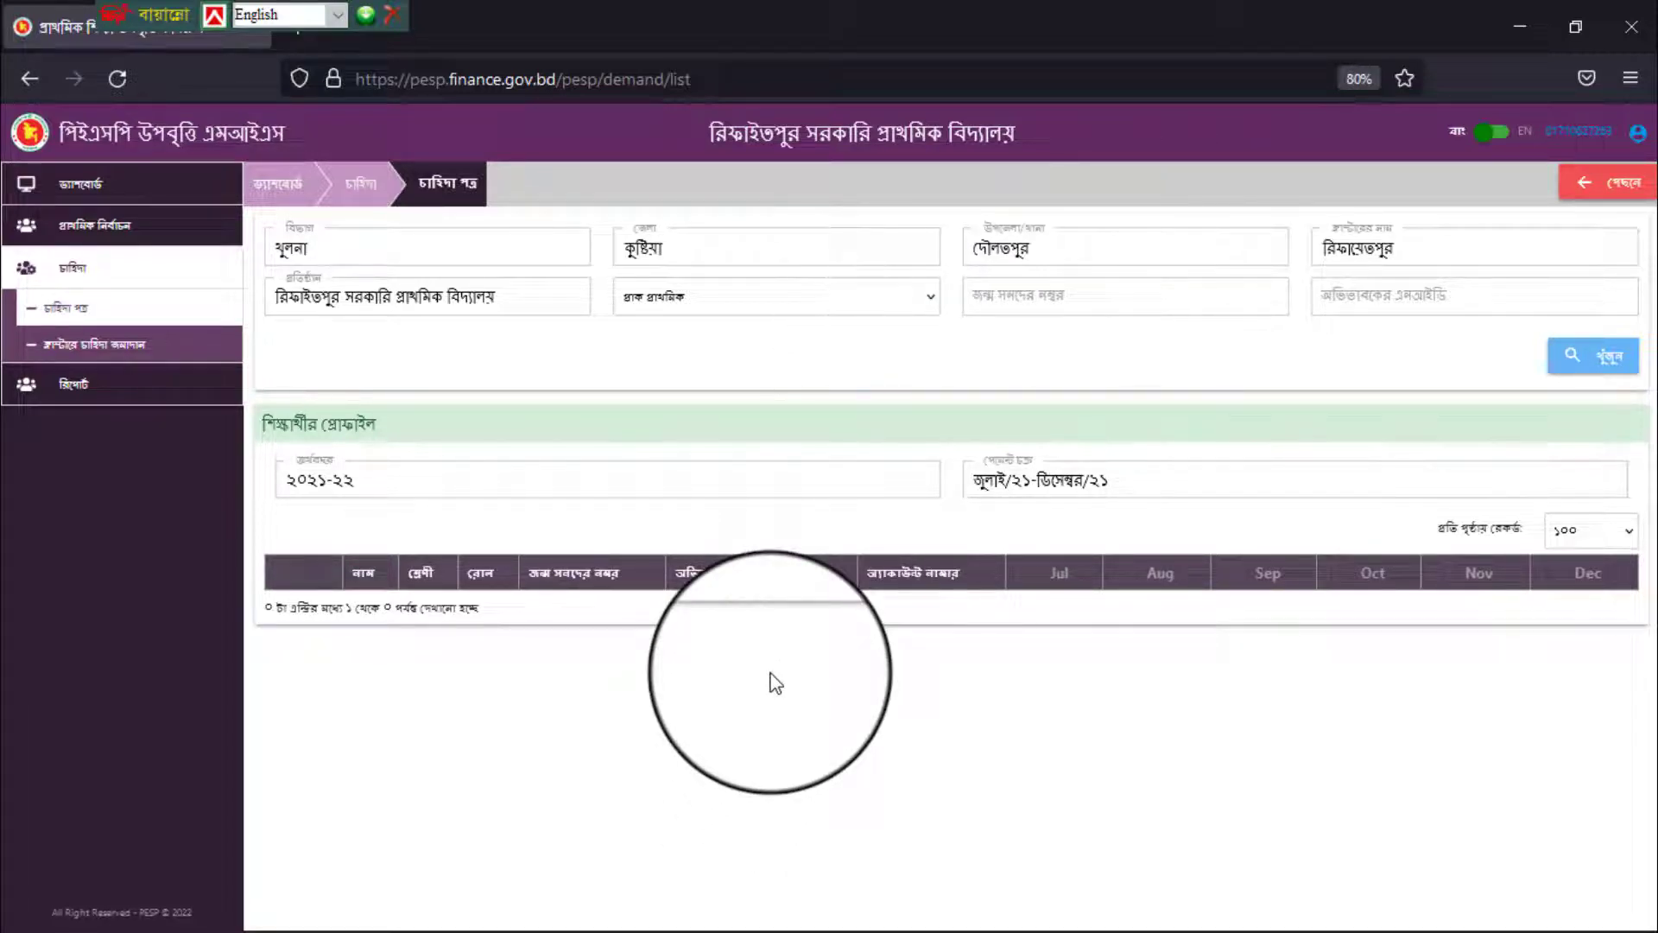
# - Set the class filter to প্রথম শ্রেণি and search for its students
pyautogui.click(931, 304)
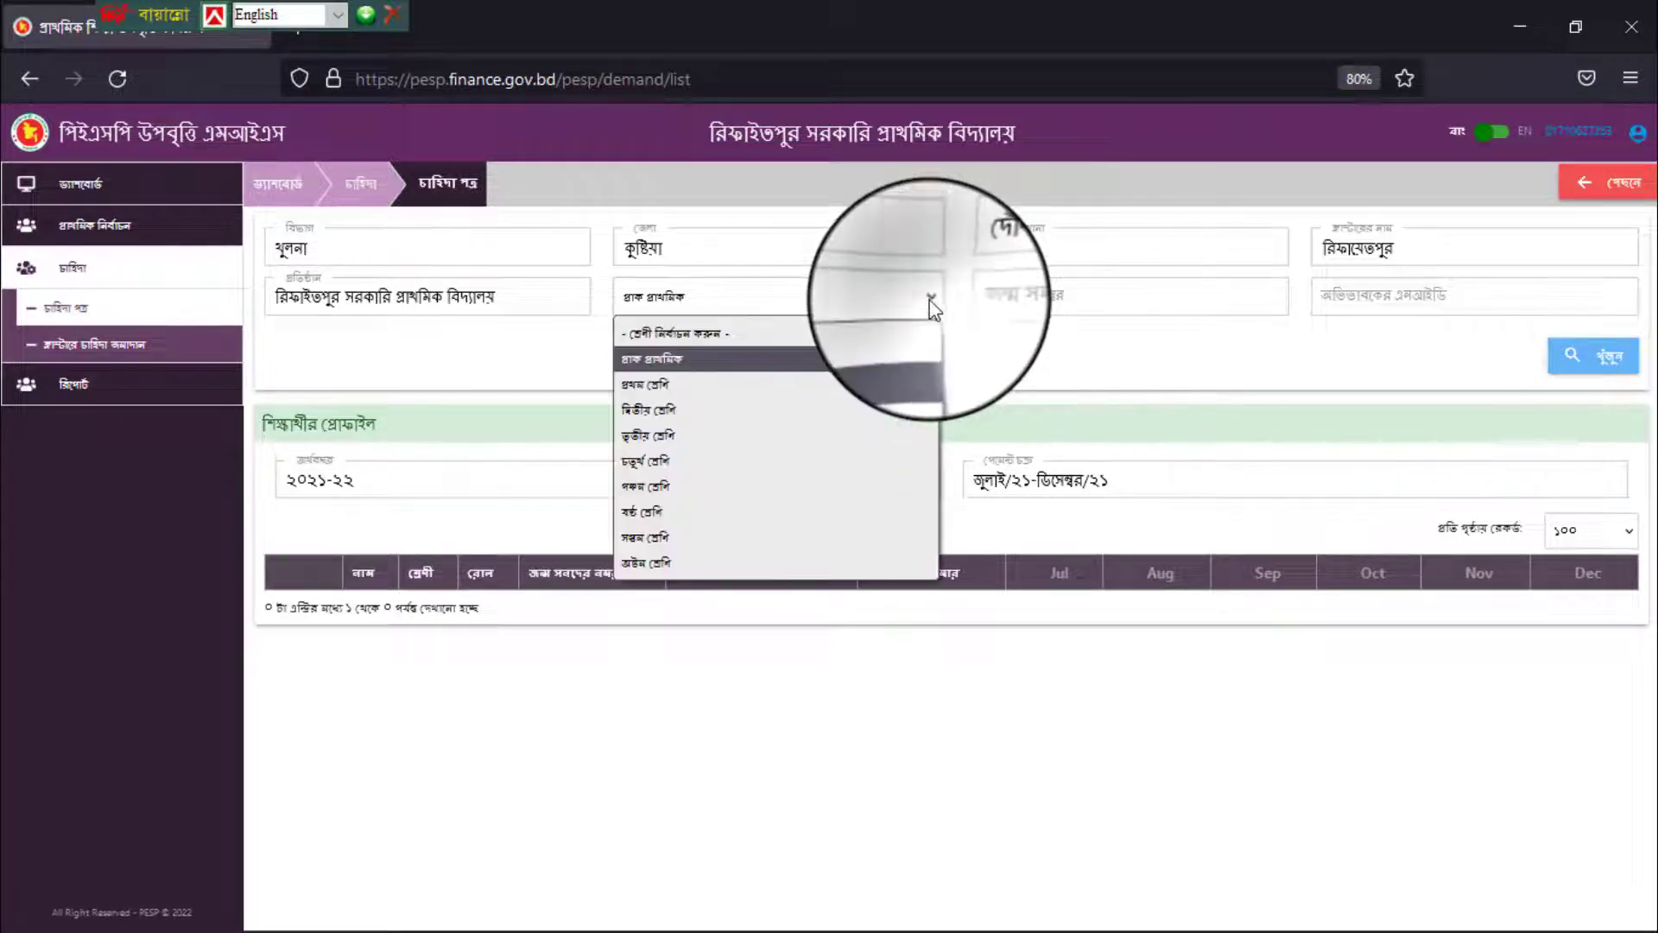
pyautogui.click(681, 388)
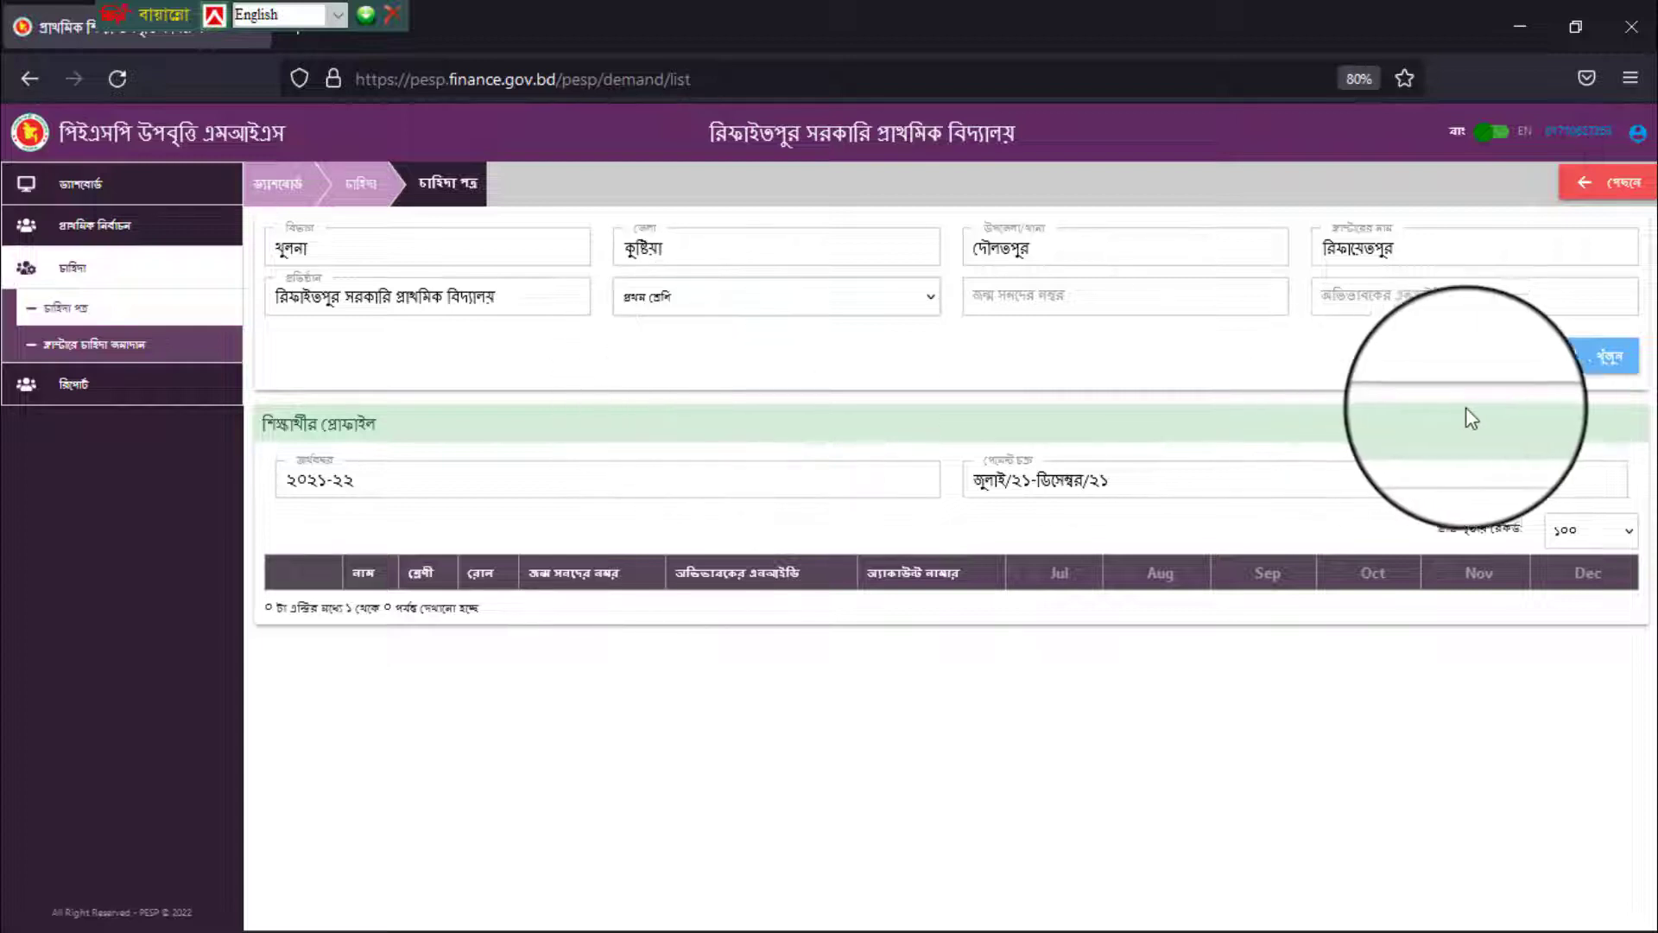
pyautogui.click(1611, 366)
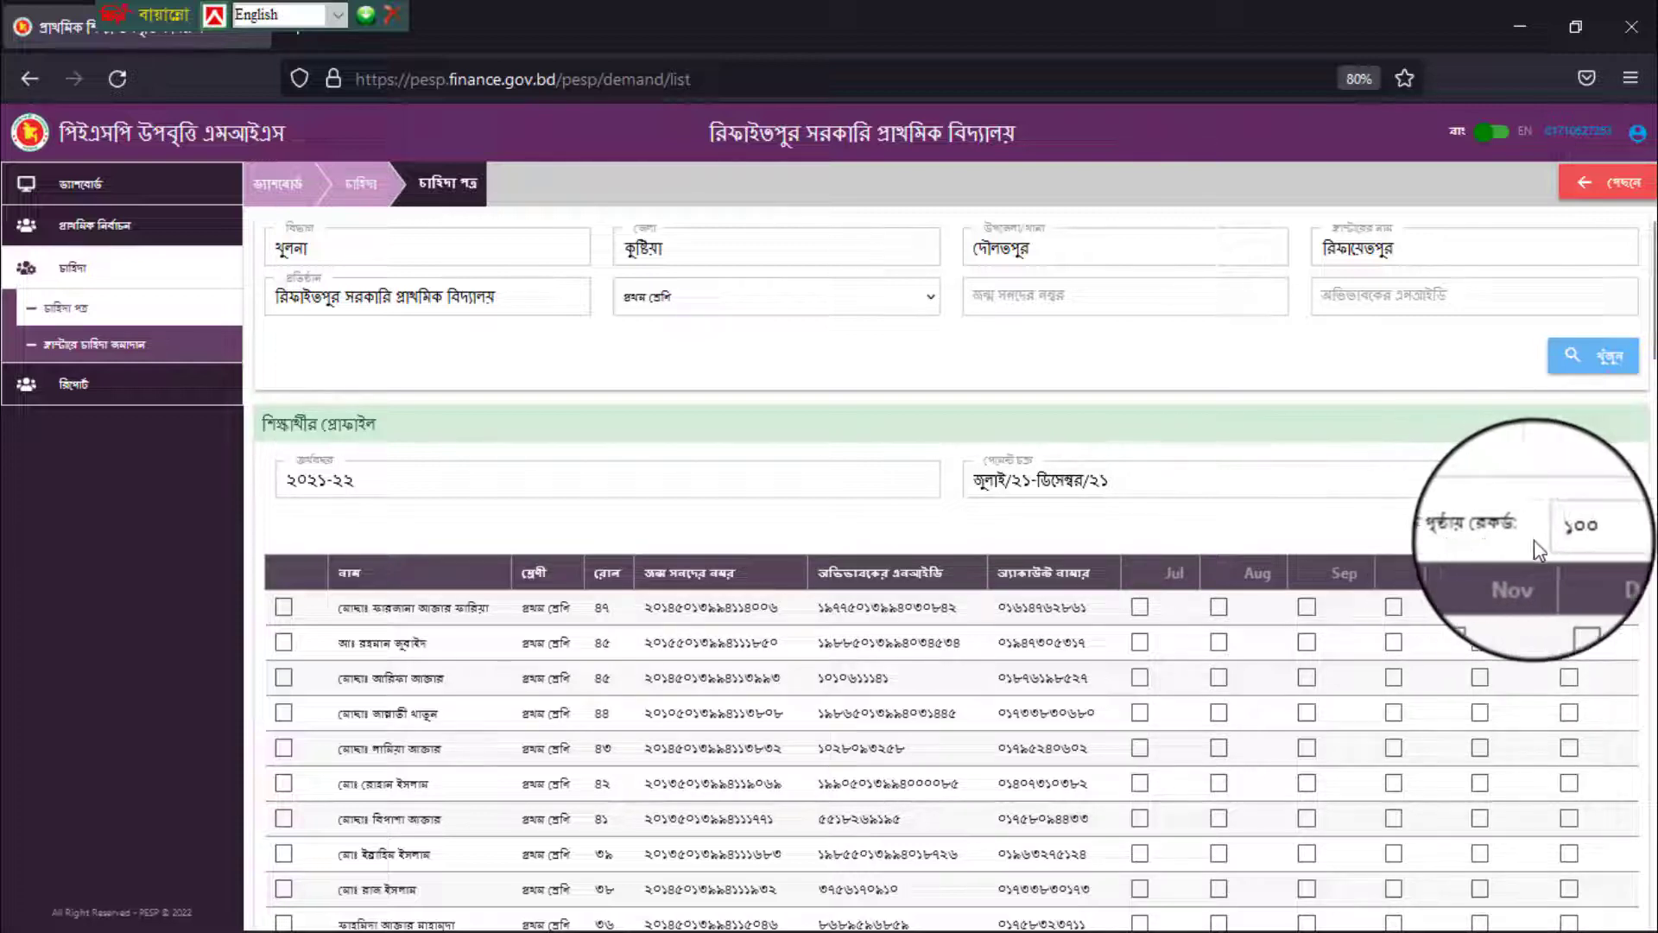
# - Select all students in the প্রথম শ্রেণি list
pyautogui.scroll(-3, 1653, 423)
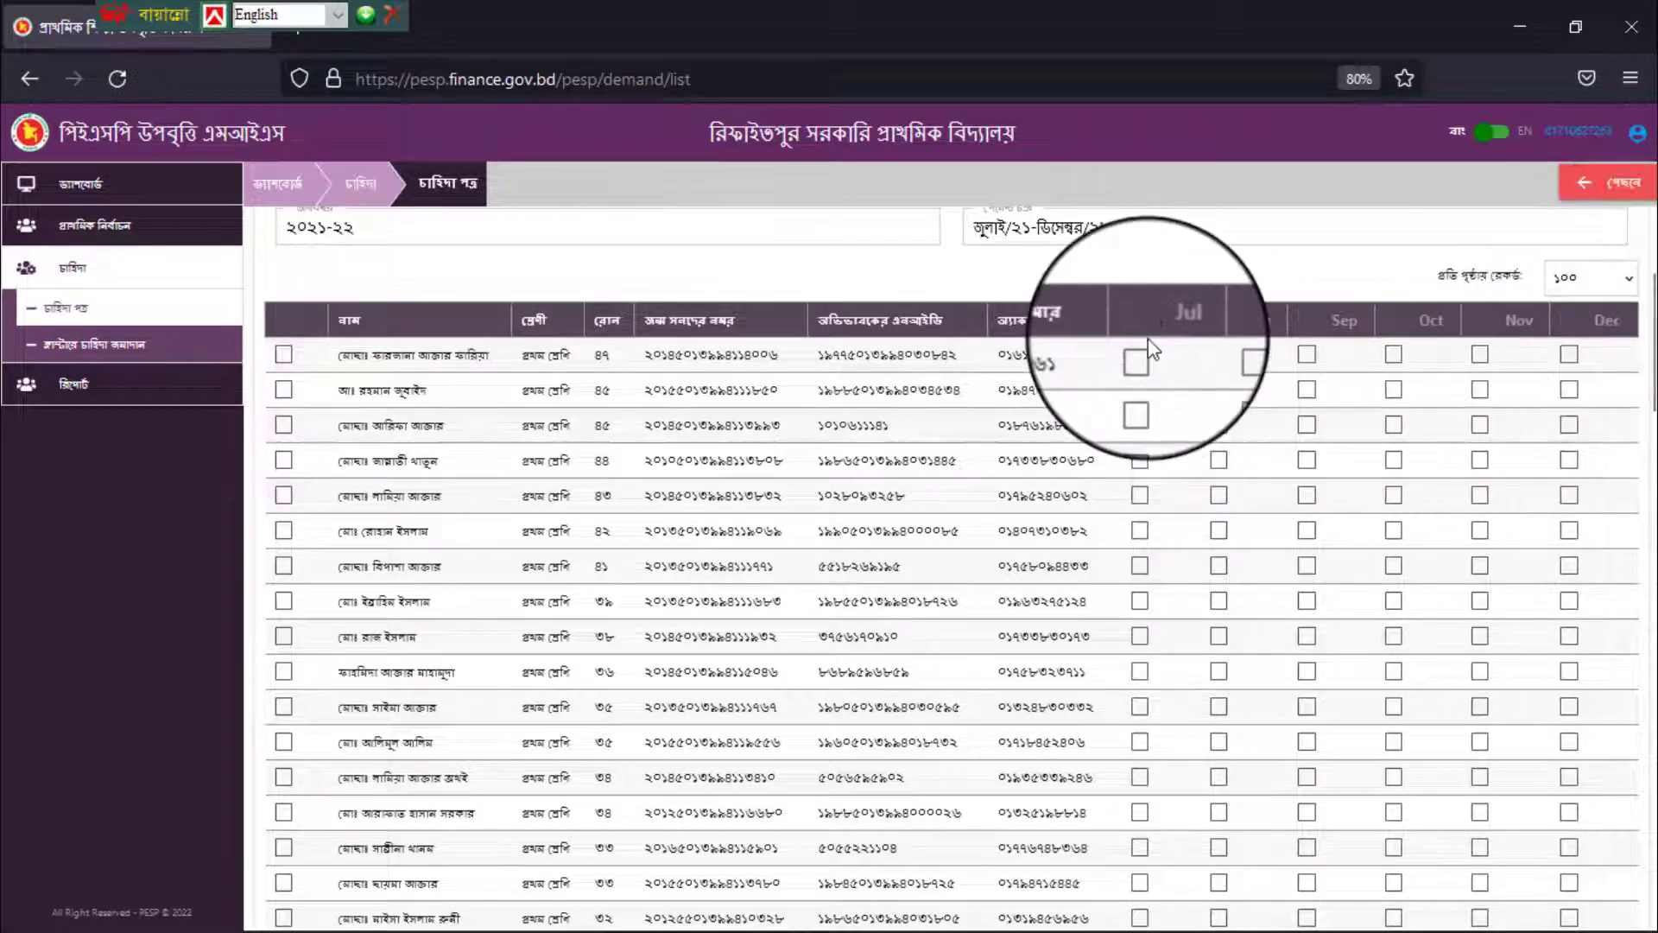
pyautogui.click(288, 335)
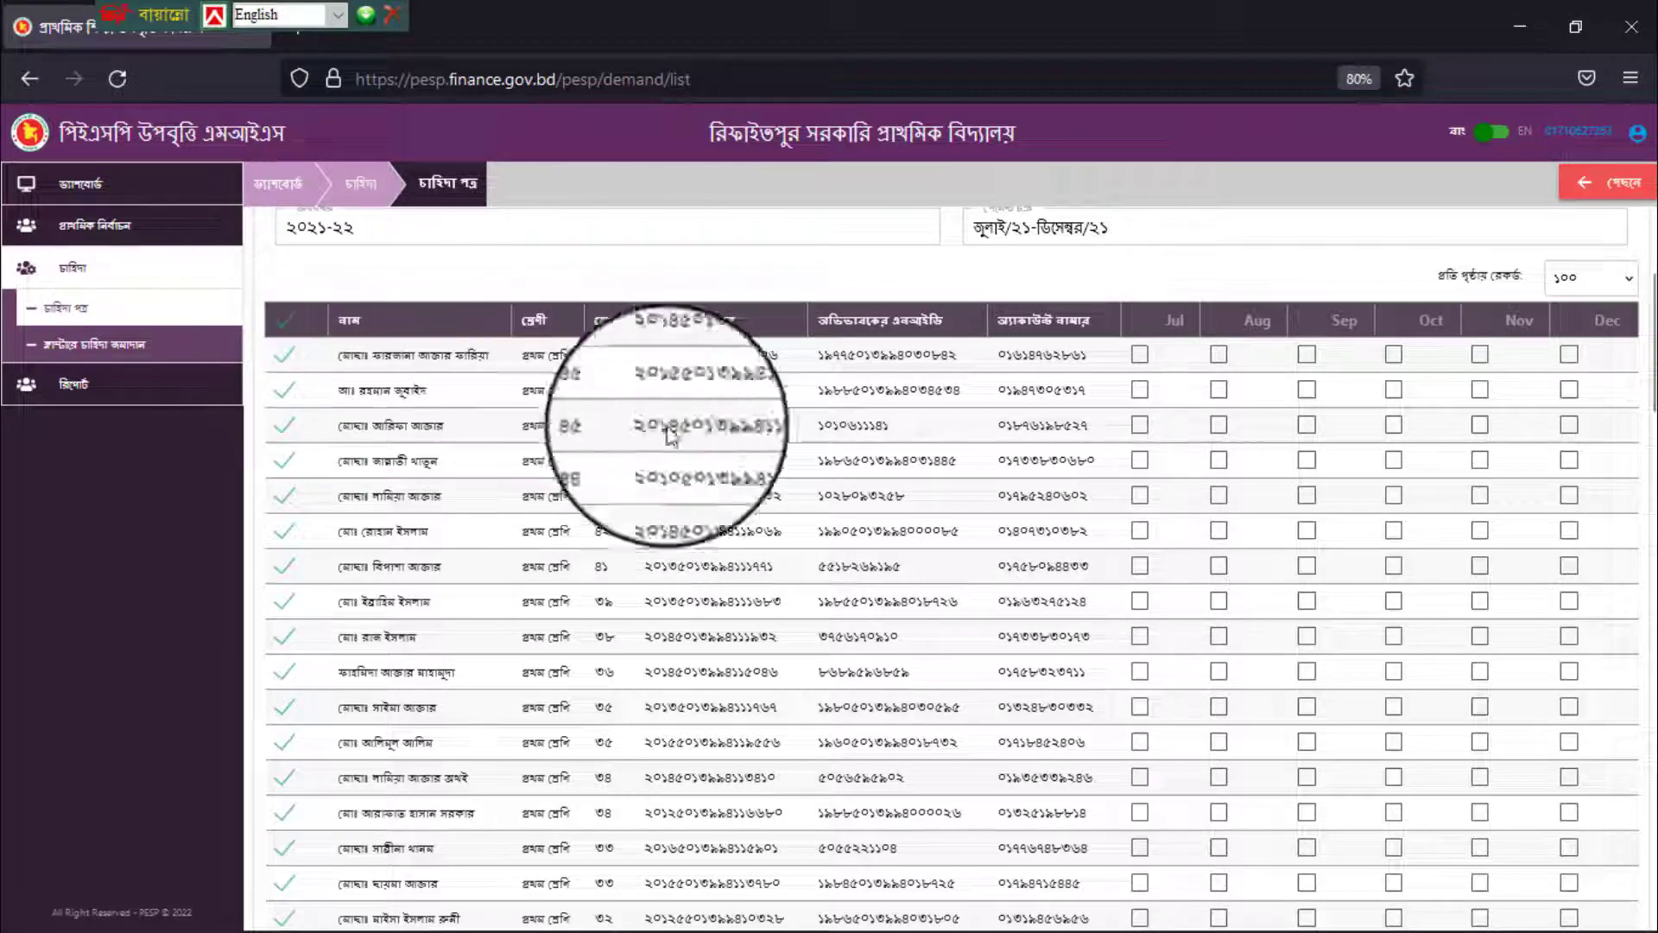
pyautogui.moveTo(1652, 384); pyautogui.dragTo(1649, 350)
pyautogui.scroll(1, 1649, 340)
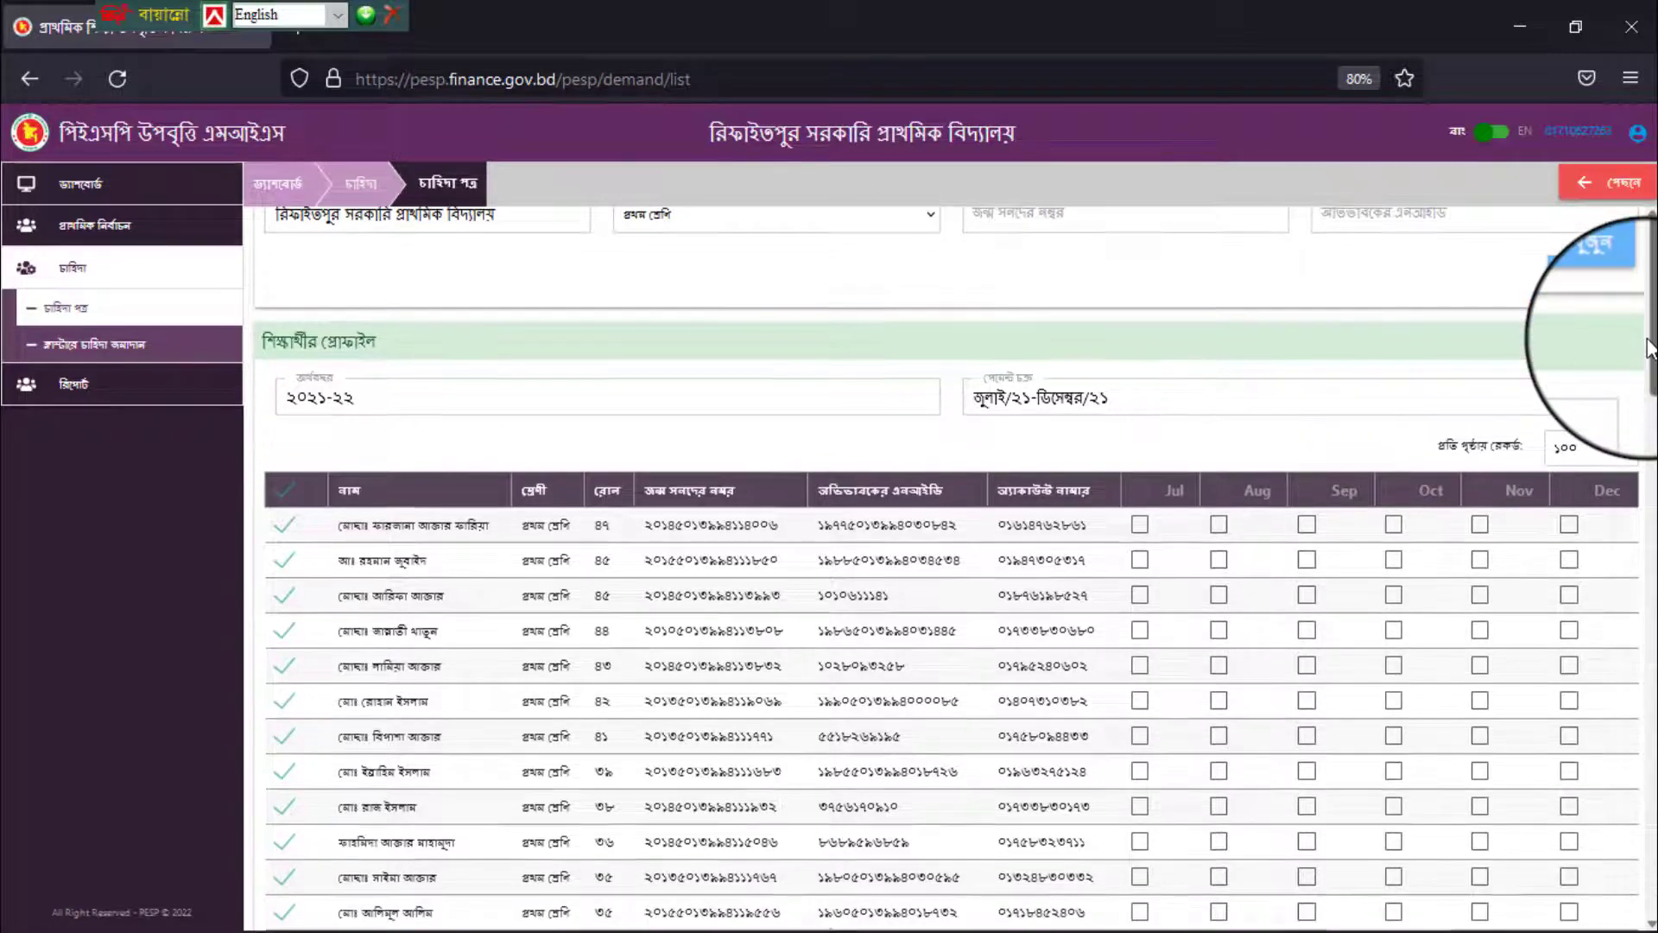
# - Mark every month from Jul to Dec for all প্রথম শ্রেণি students and save the demand
pyautogui.click(1157, 492)
pyautogui.click(1224, 499)
pyautogui.click(1309, 500)
pyautogui.click(1394, 499)
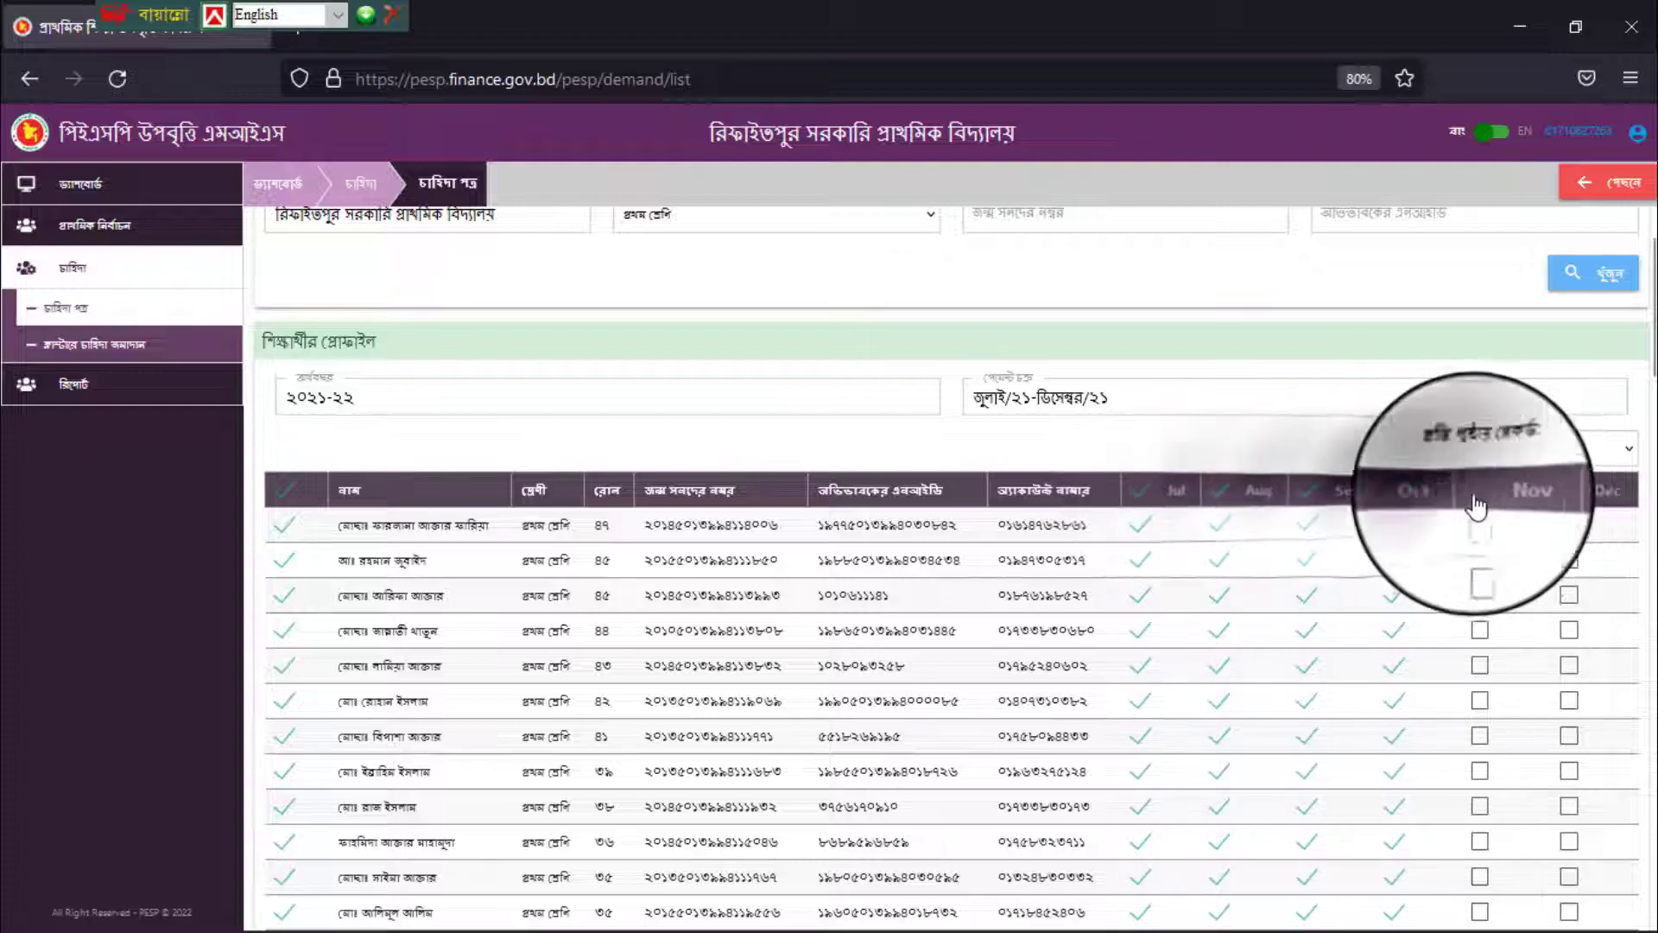
pyautogui.click(1478, 499)
pyautogui.click(1568, 497)
pyautogui.moveTo(1651, 358); pyautogui.dragTo(1651, 898)
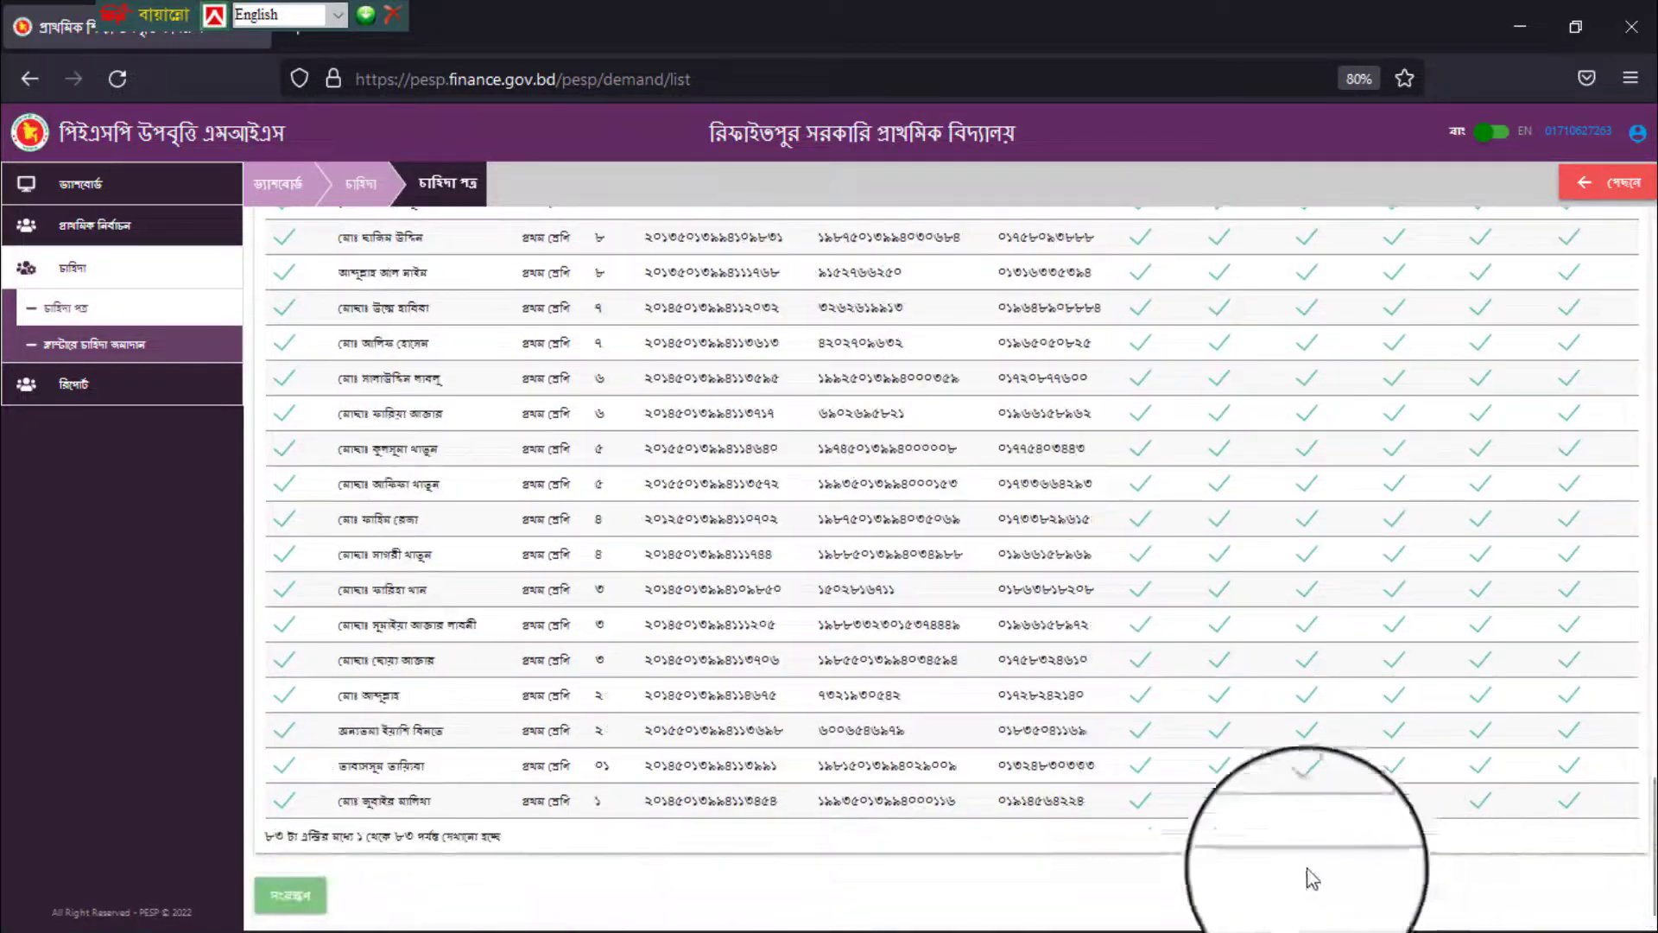
pyautogui.click(291, 900)
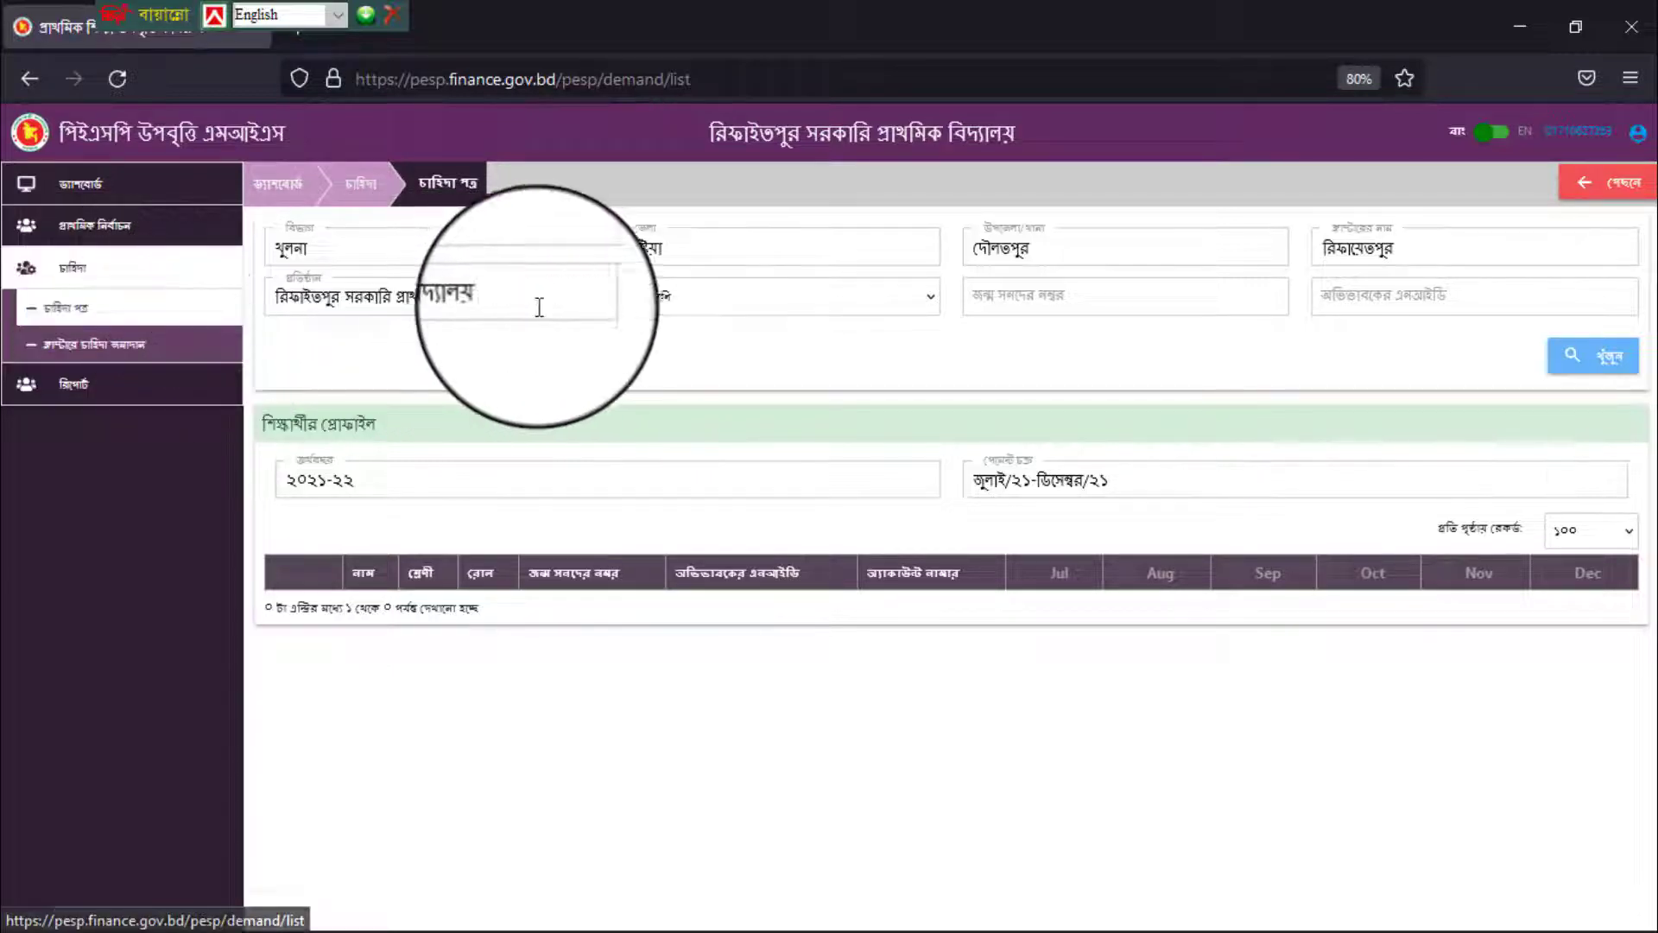
# - Set the class filter to দ্বিতীয় শ্রেণি and search for its students
pyautogui.click(696, 309)
pyautogui.click(778, 356)
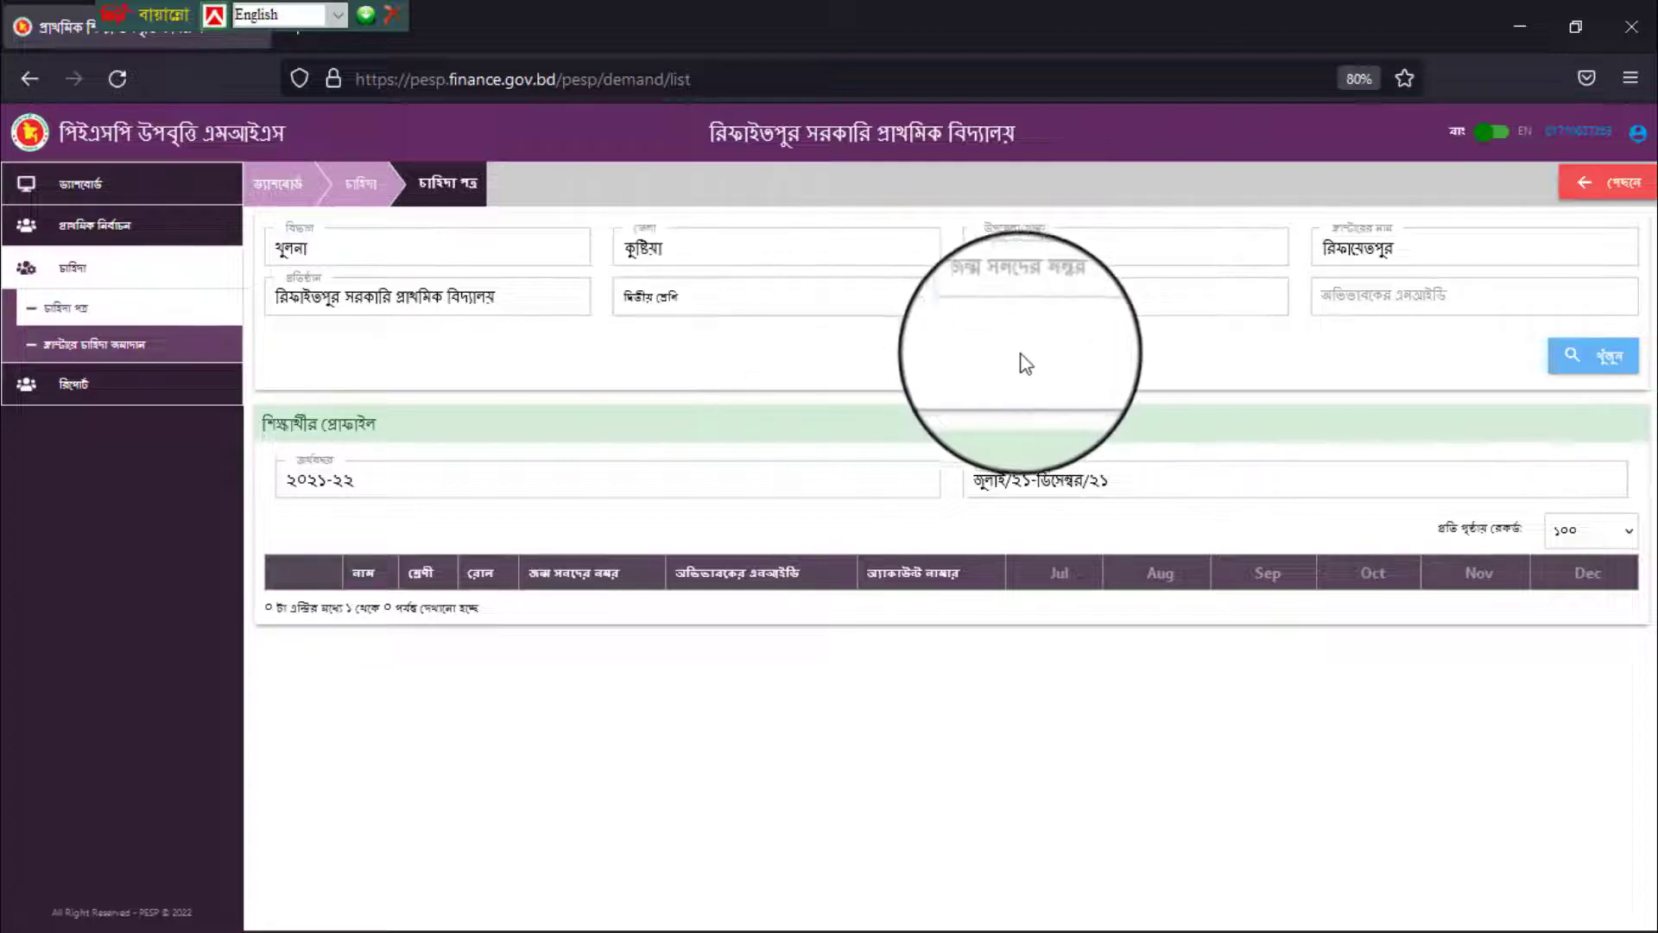
pyautogui.click(1616, 367)
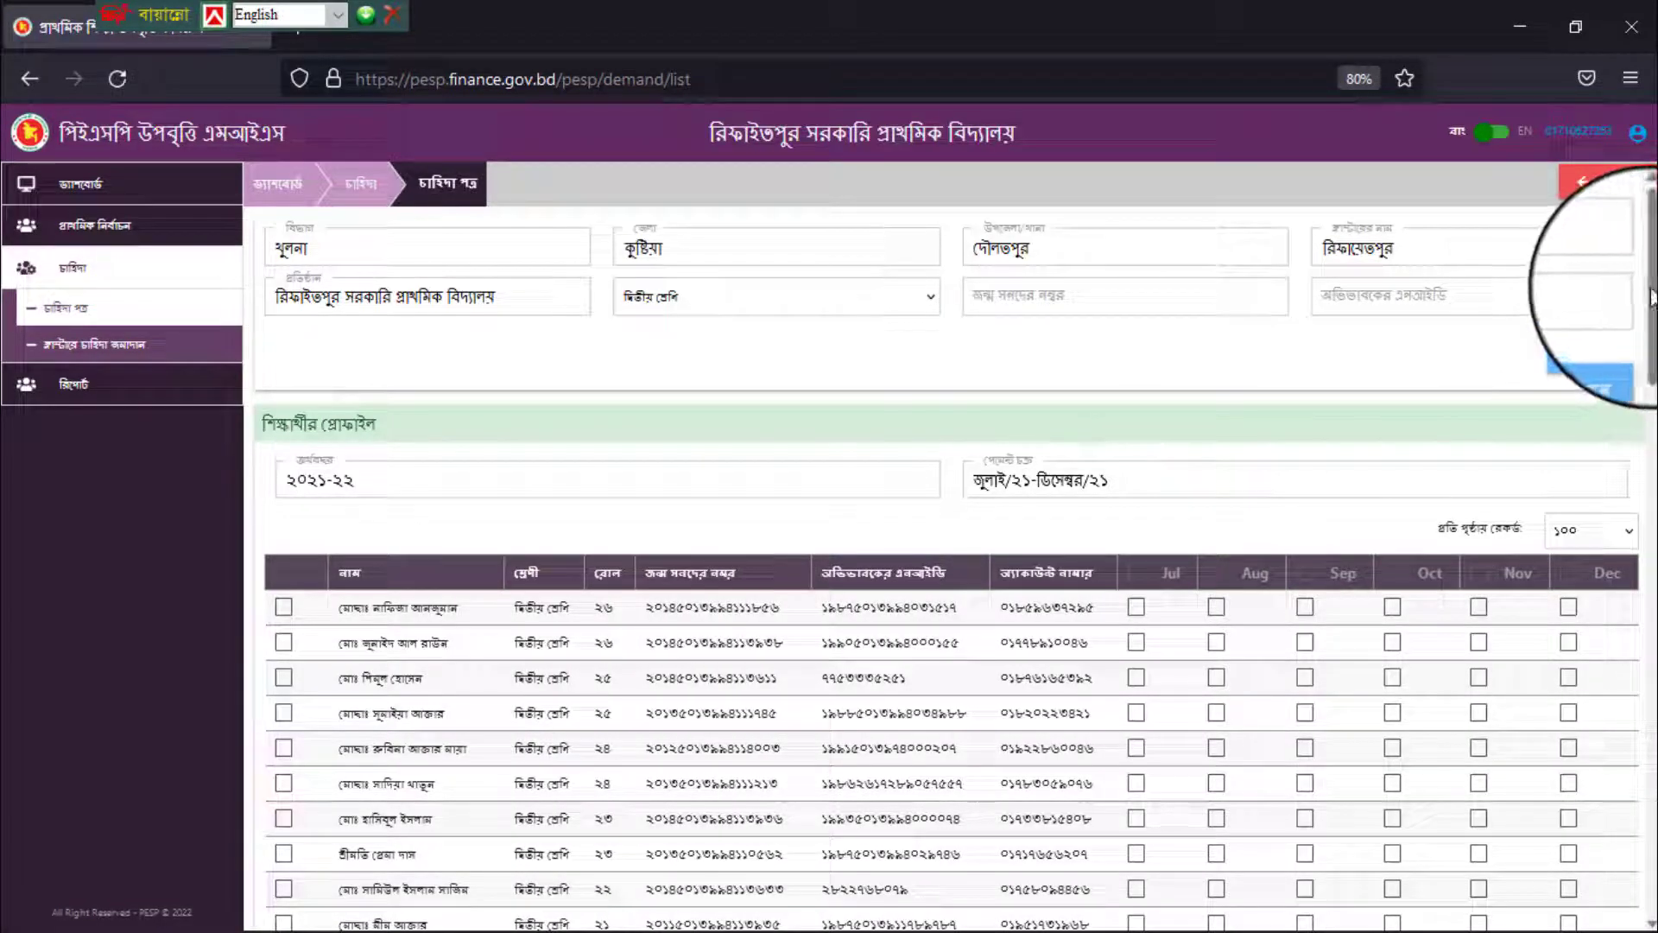
# - Look through the দ্বিতীয় শ্রেণি list and select all of its students
pyautogui.moveTo(1652, 298); pyautogui.dragTo(1652, 916)
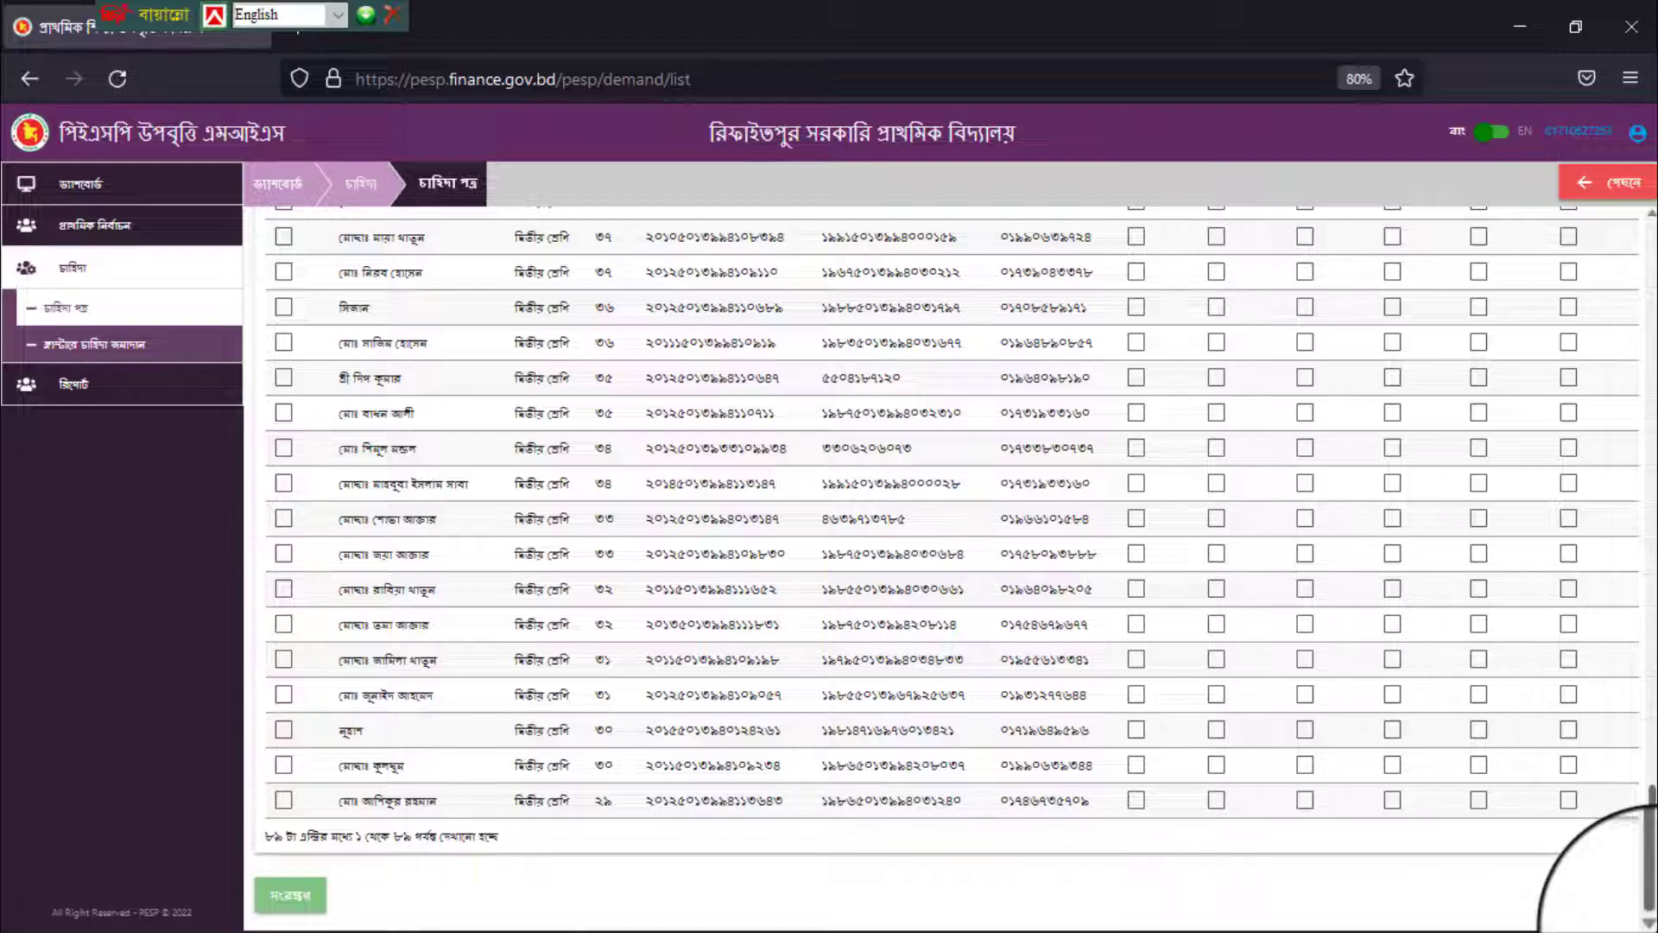
pyautogui.moveTo(1651, 915); pyautogui.dragTo(1652, 259)
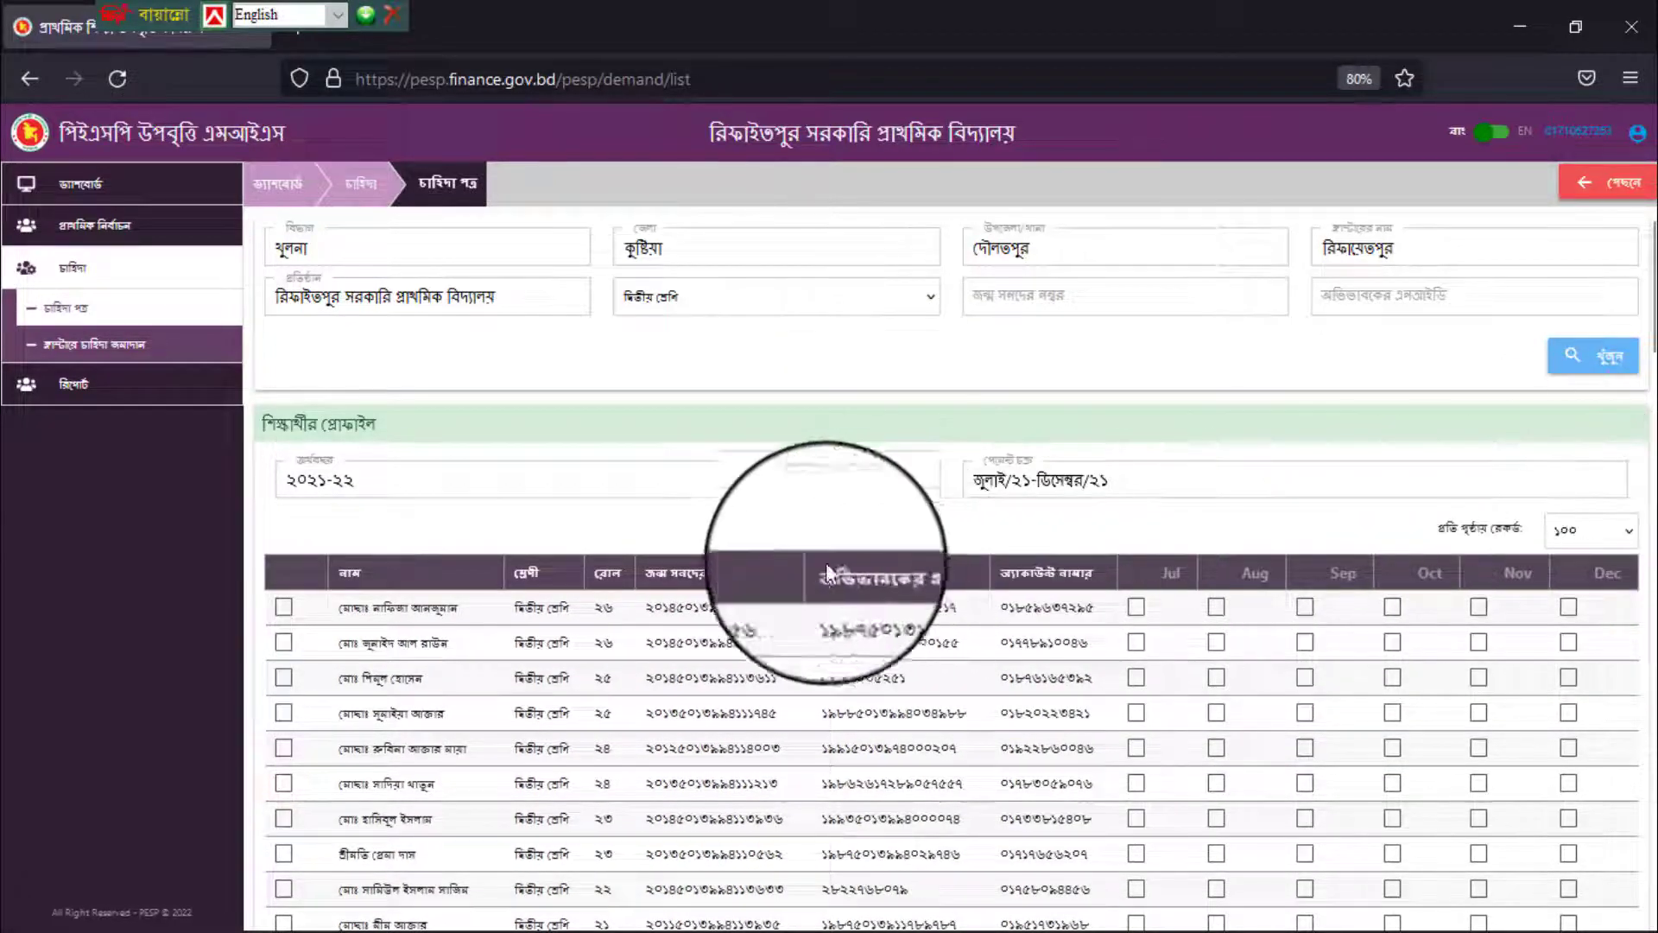
pyautogui.click(281, 582)
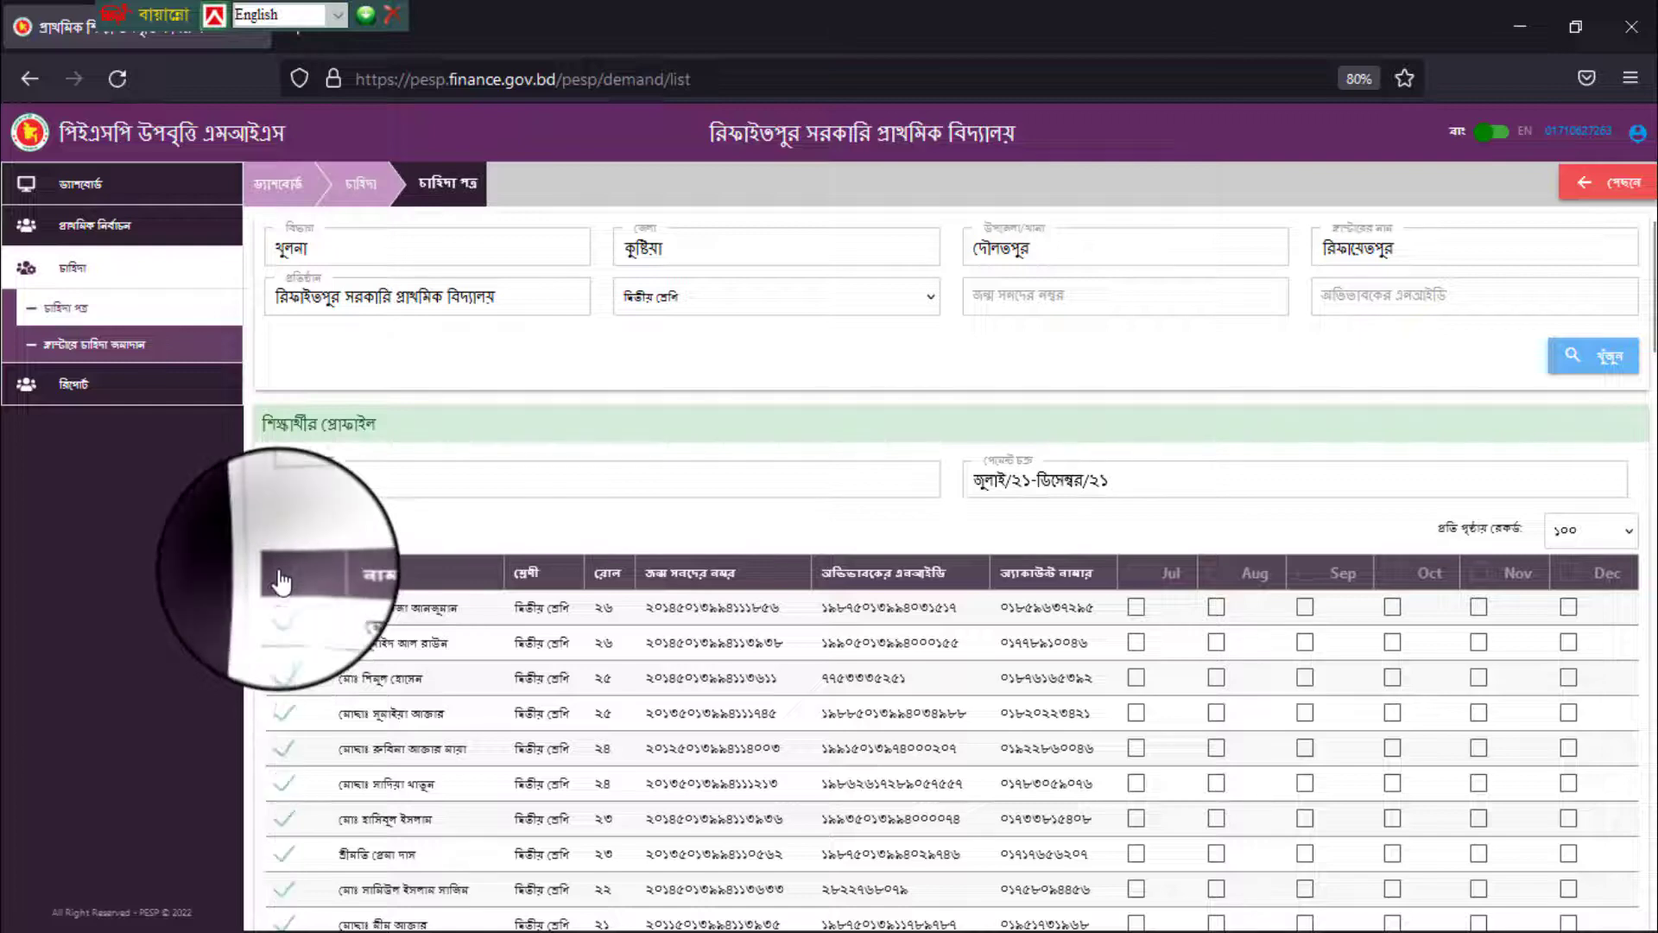
# - Mark every month from Jul to Dec for all দ্বিতীয় শ্রেণি students and save the demand
pyautogui.click(1136, 572)
pyautogui.click(1226, 586)
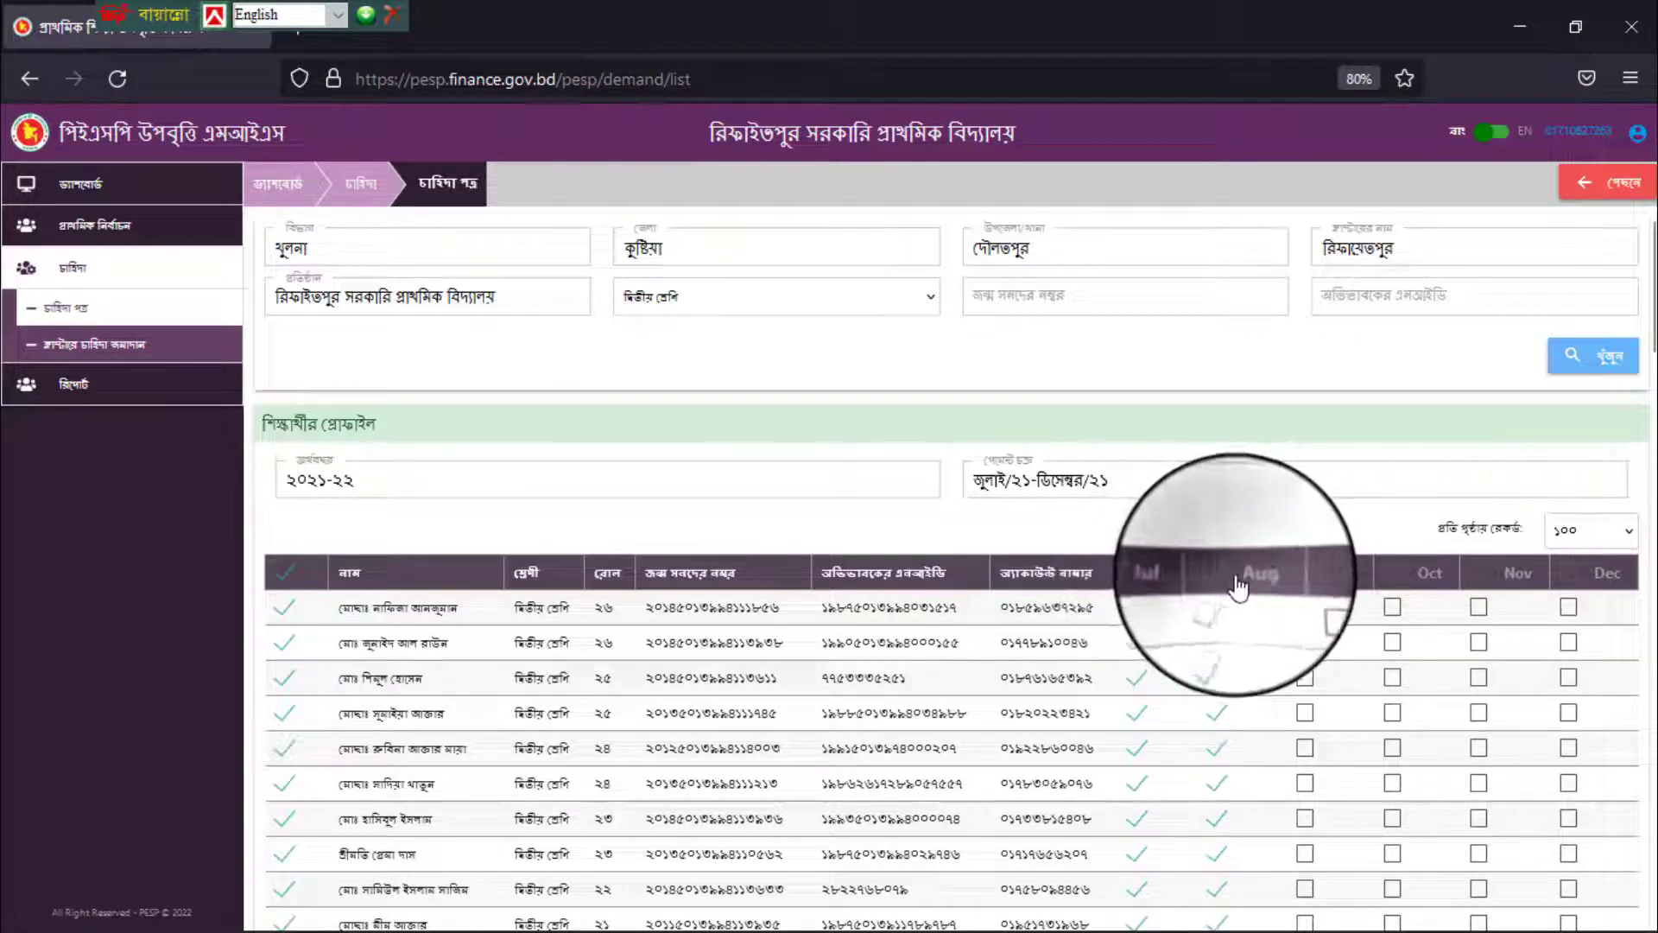
pyautogui.click(1347, 585)
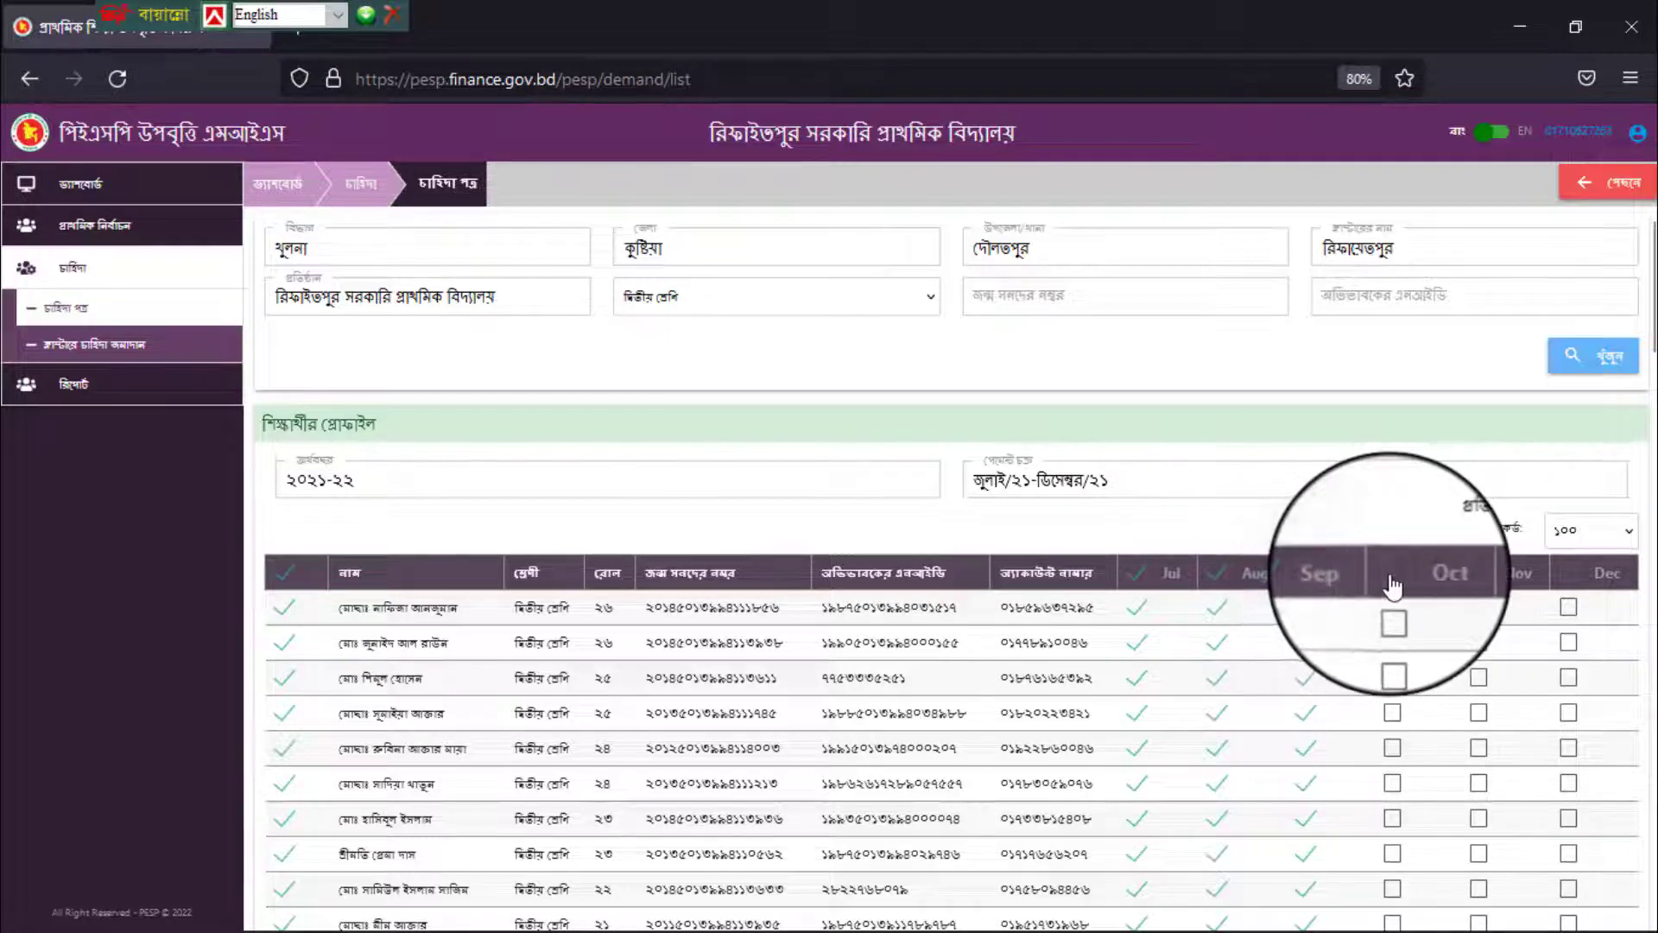
pyautogui.click(1392, 577)
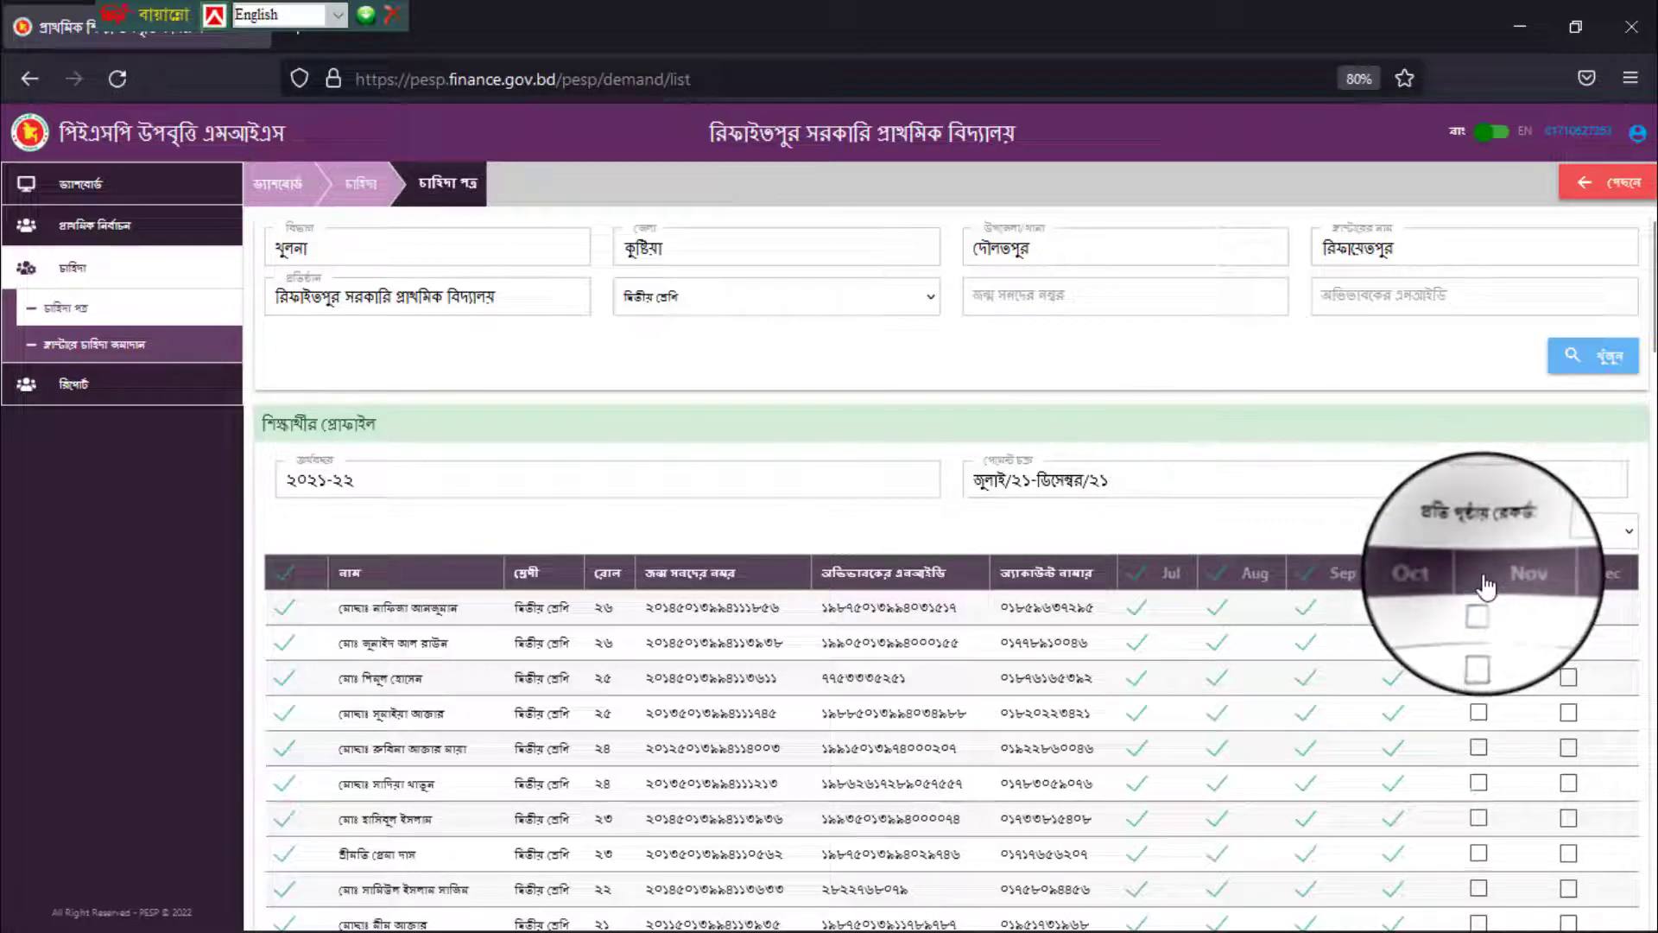
pyautogui.click(1487, 580)
pyautogui.click(1569, 589)
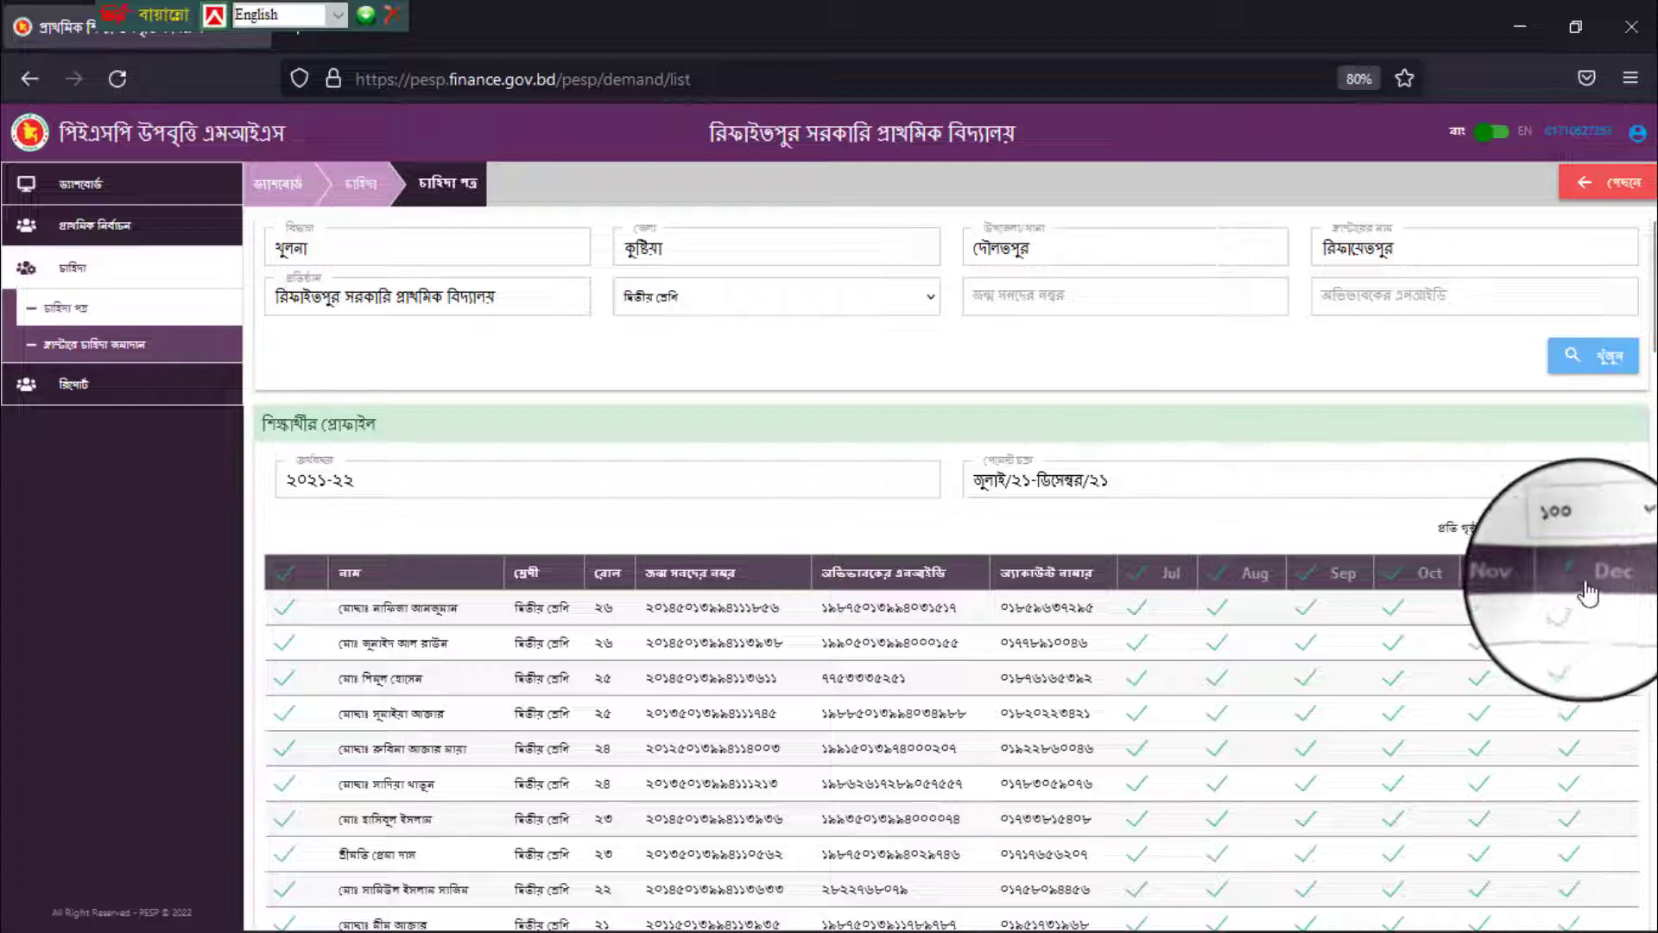
pyautogui.moveTo(1651, 350); pyautogui.dragTo(1643, 908)
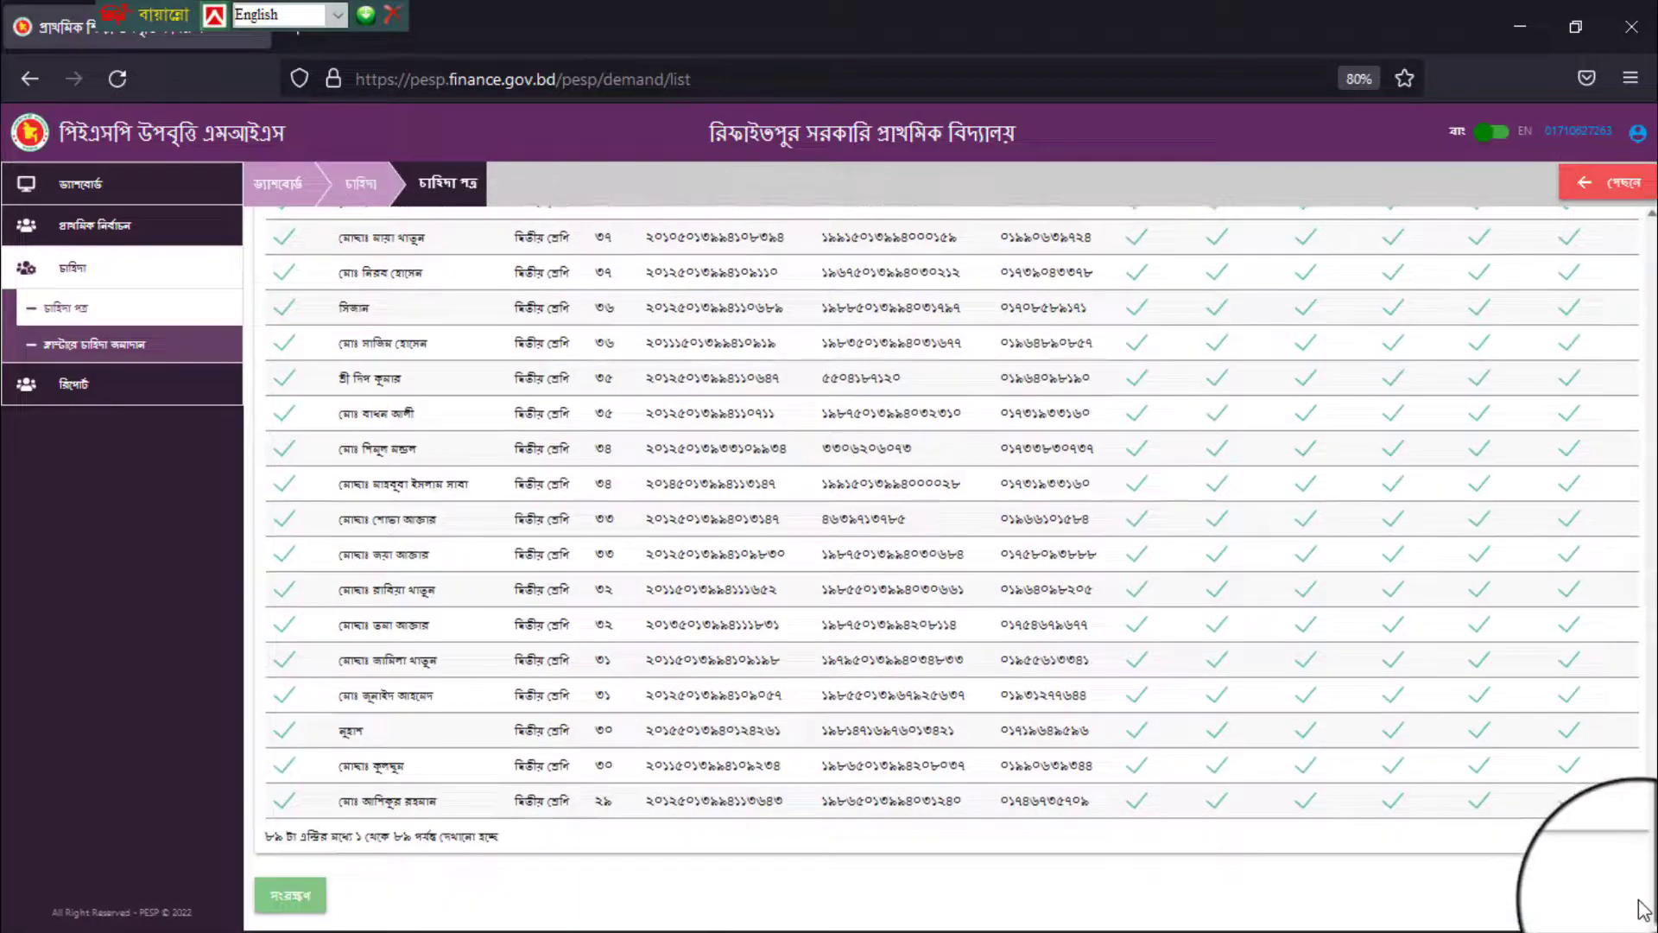
pyautogui.click(292, 898)
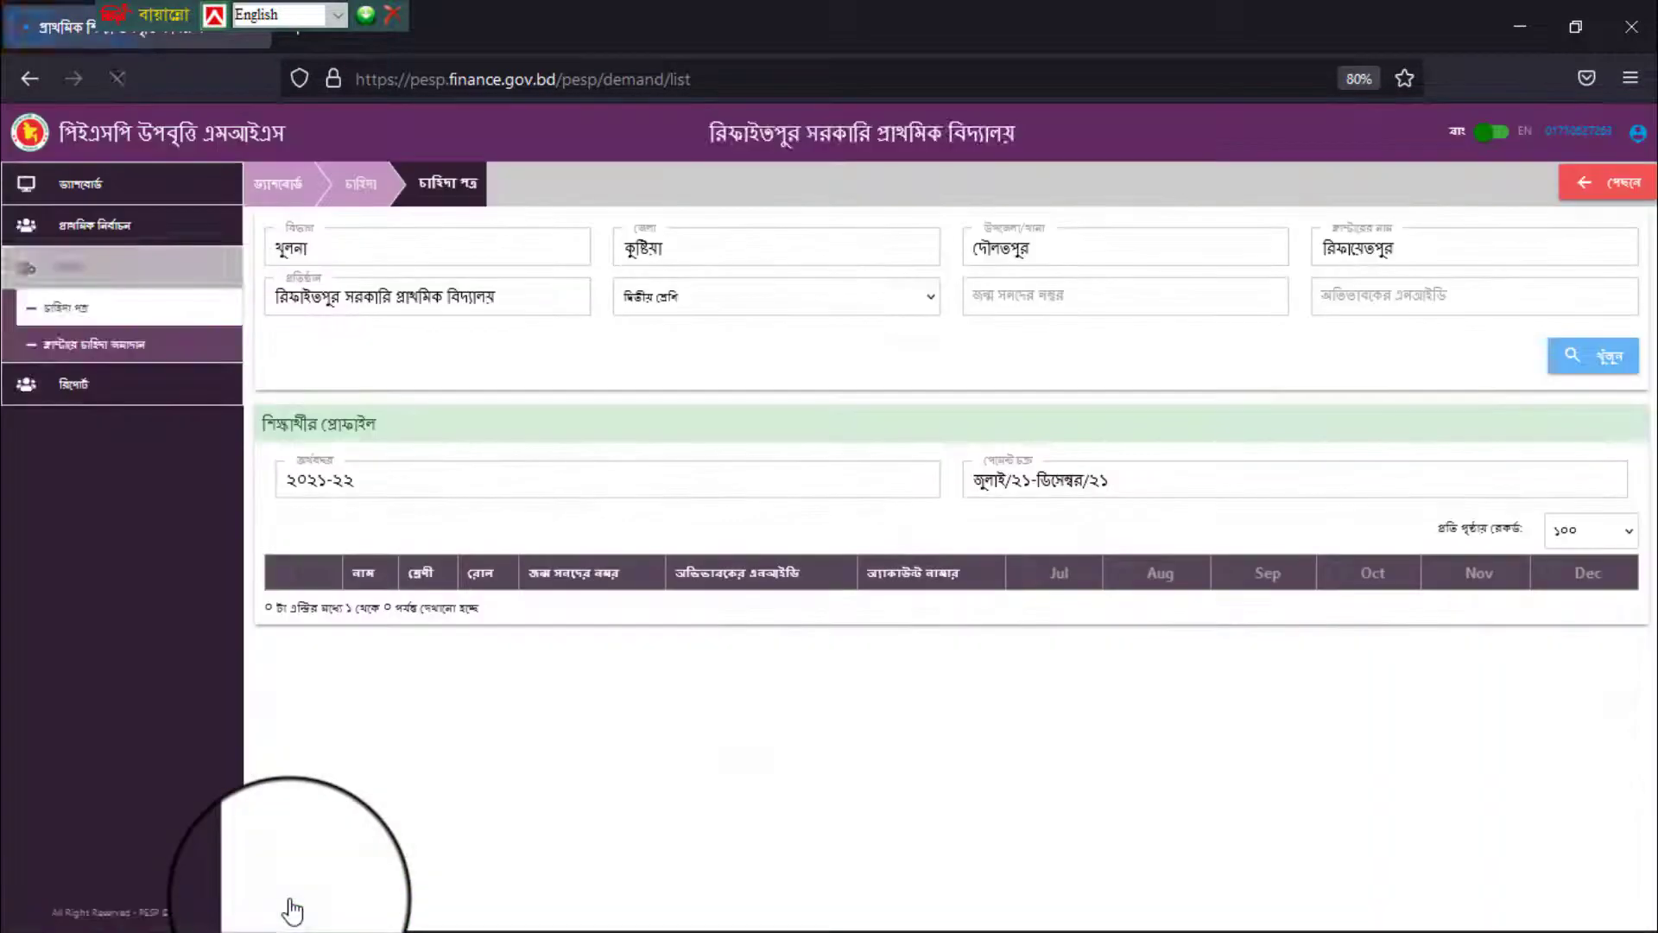
# - Set the class filter to তৃতীয় শ্রেণি and search for its students
pyautogui.click(926, 301)
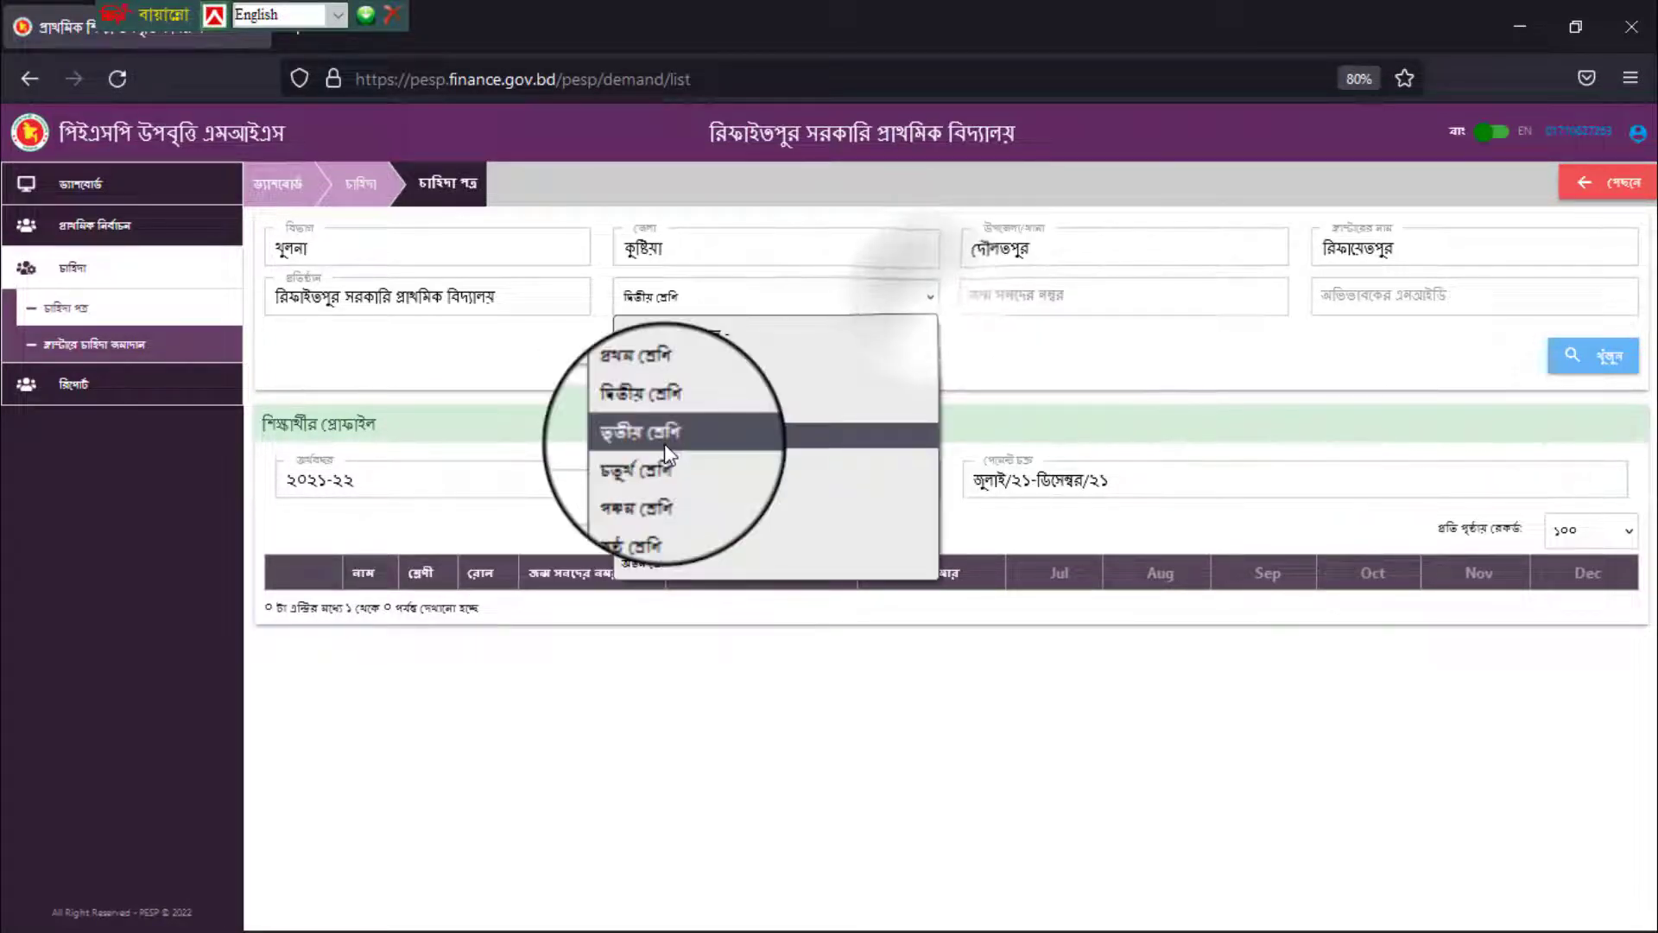
pyautogui.click(665, 443)
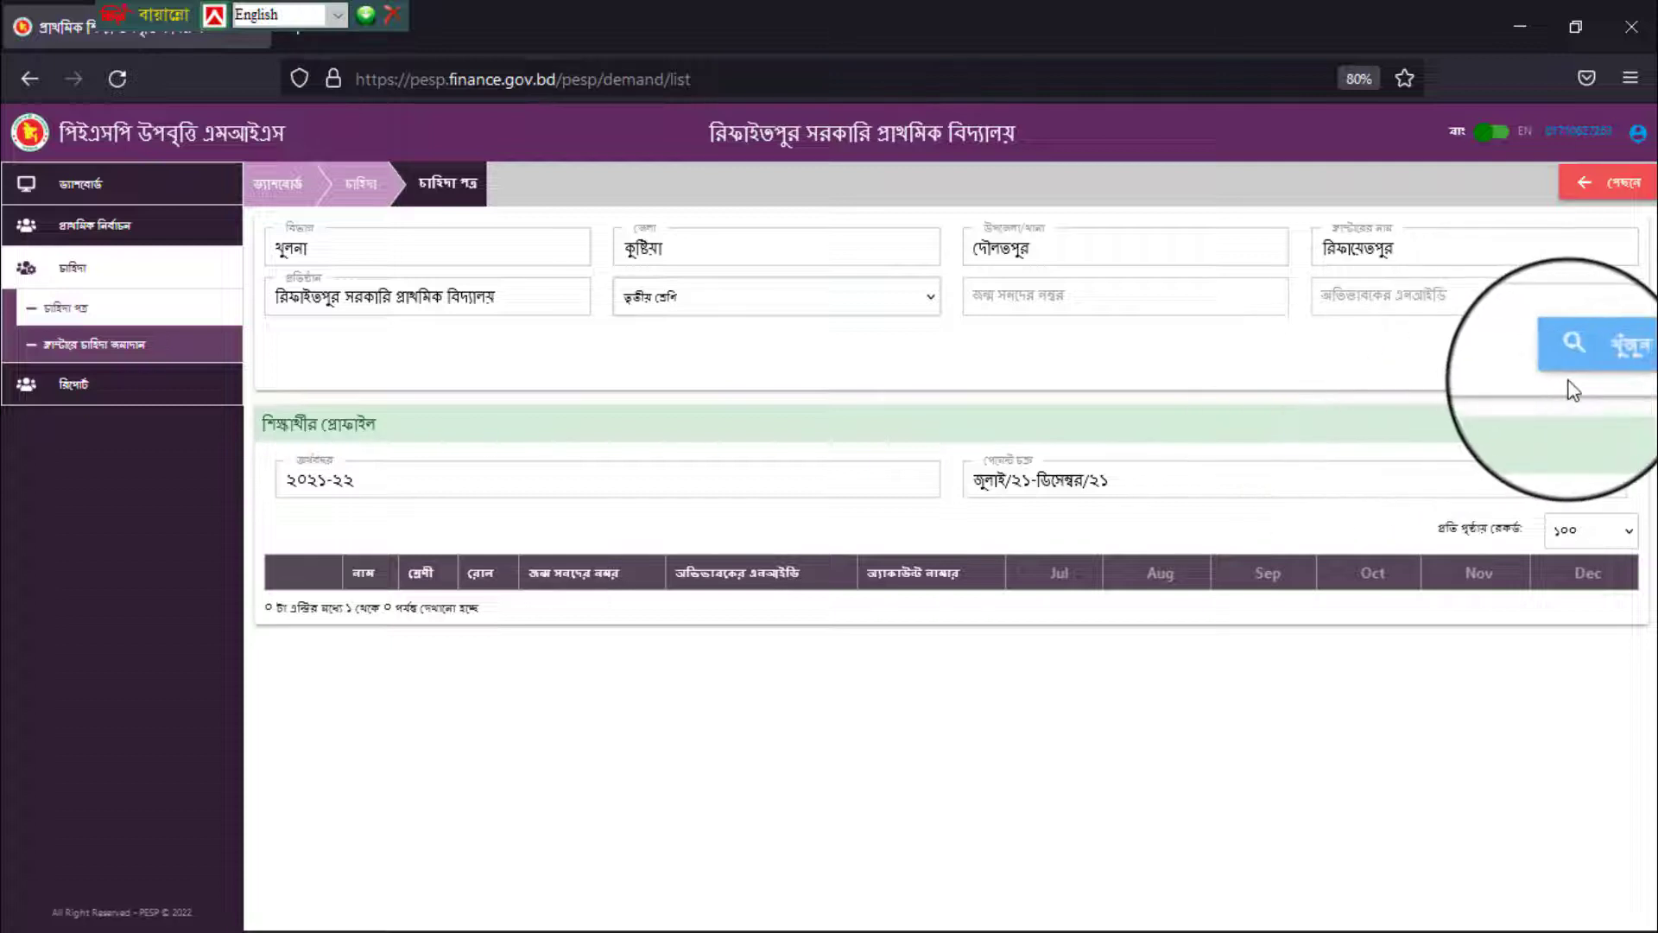
pyautogui.click(1595, 376)
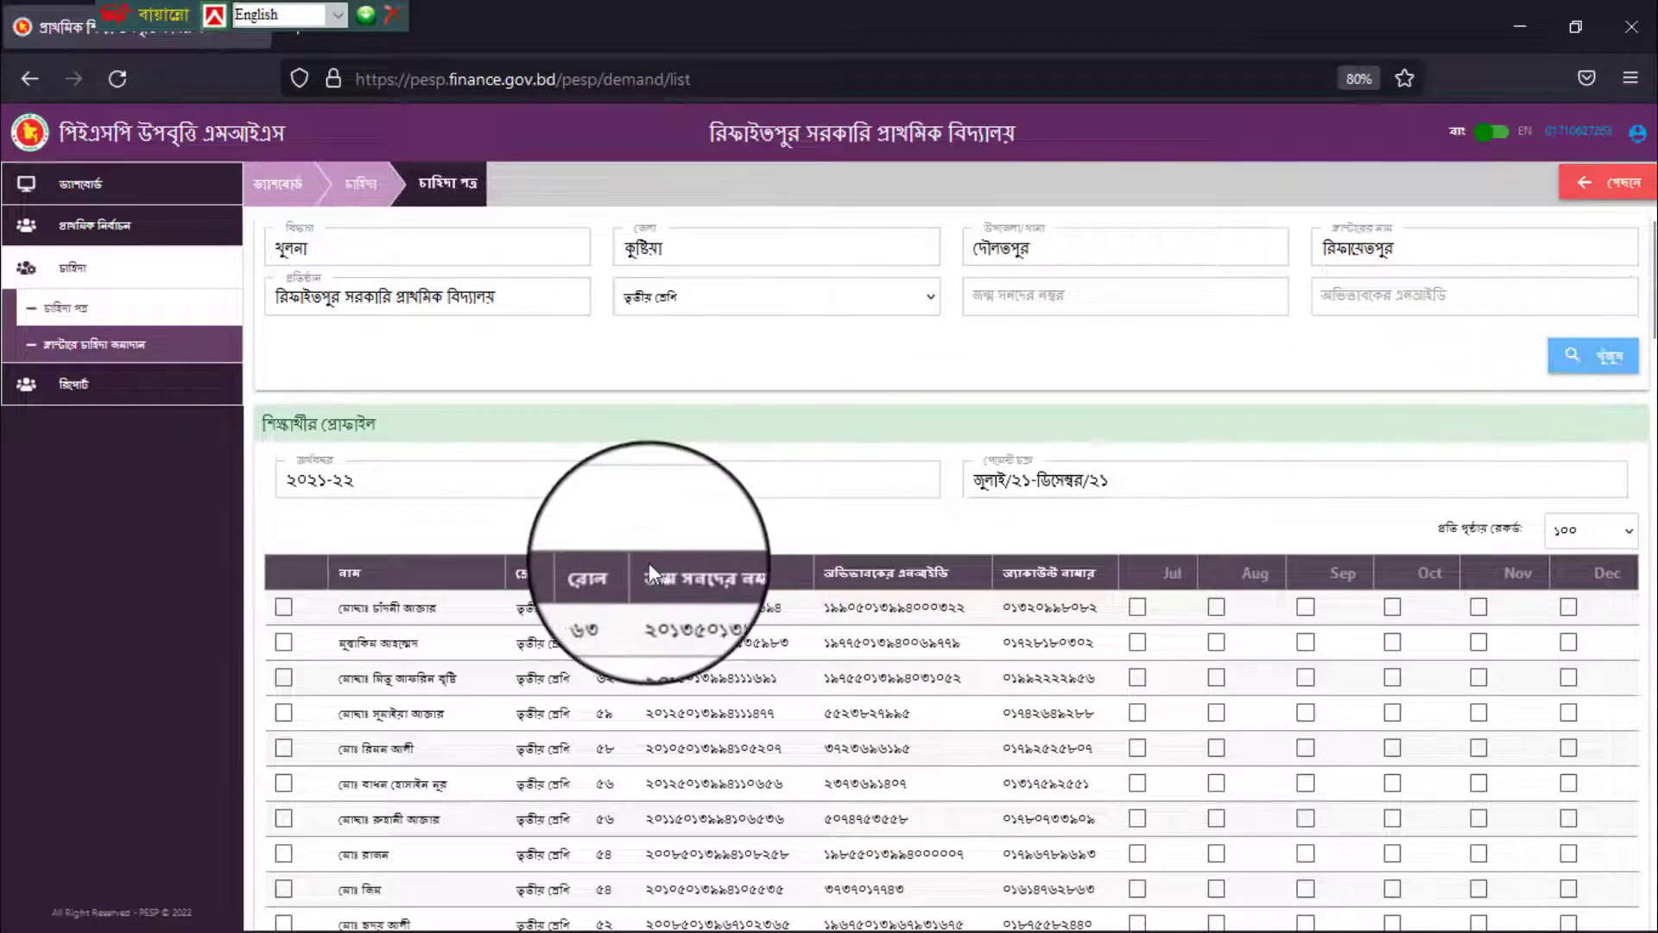
# - Look through the তৃতীয় শ্রেণি list and select all students on its first page
pyautogui.moveTo(1646, 285); pyautogui.dragTo(1646, 855)
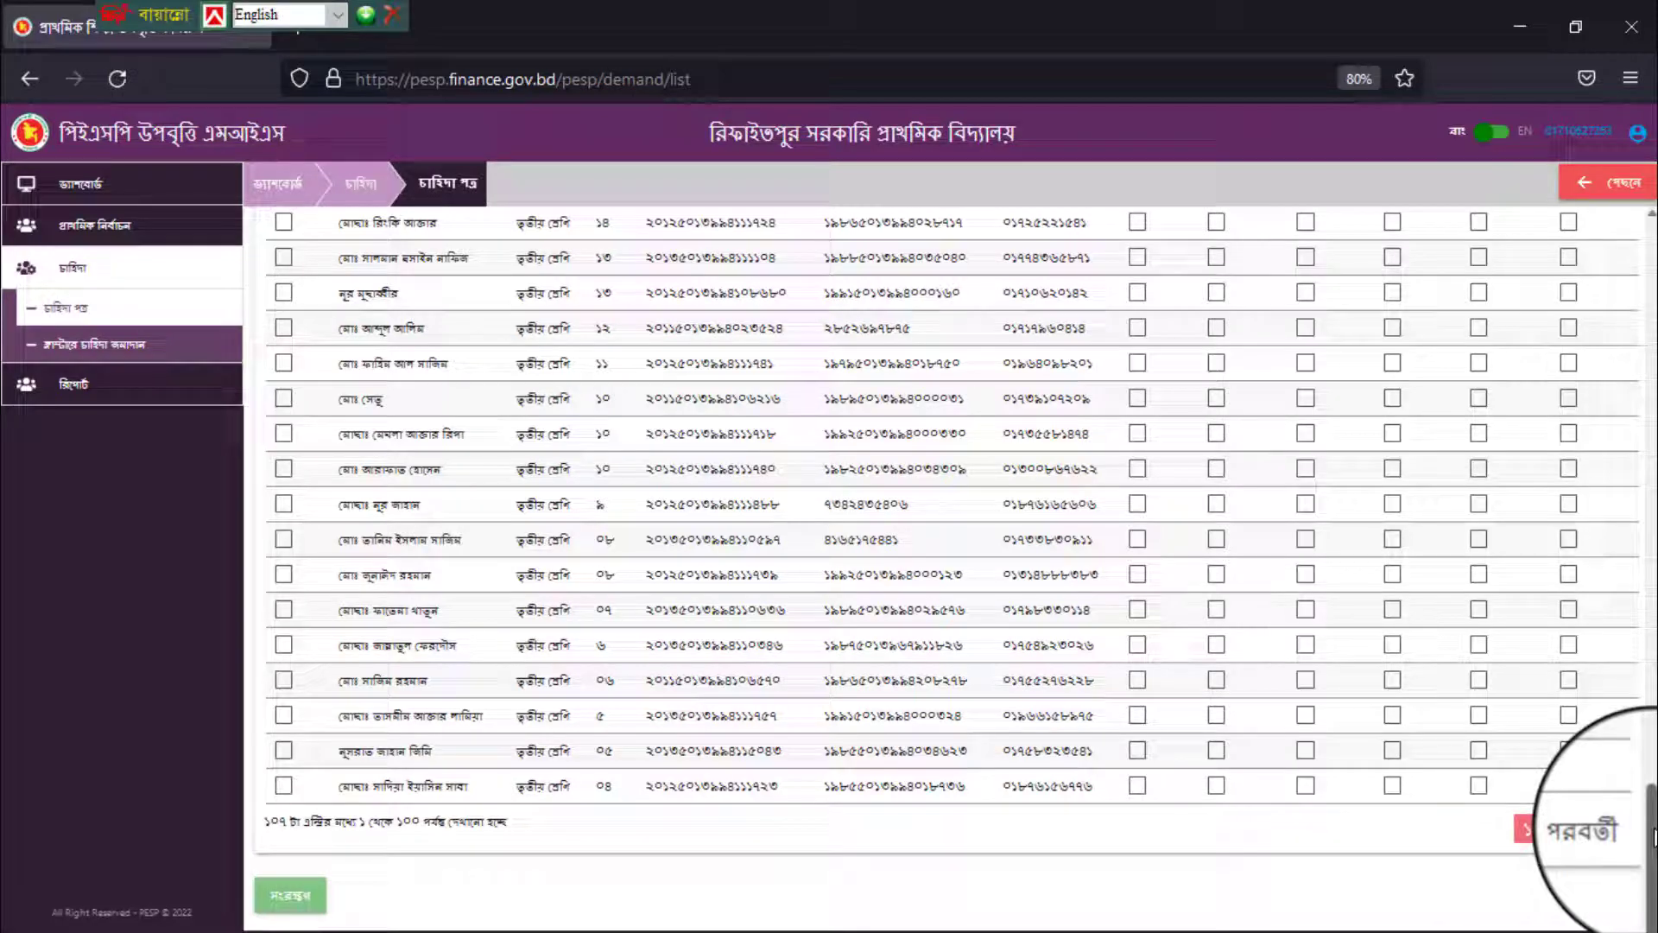
pyautogui.moveTo(1654, 836); pyautogui.dragTo(1628, 274)
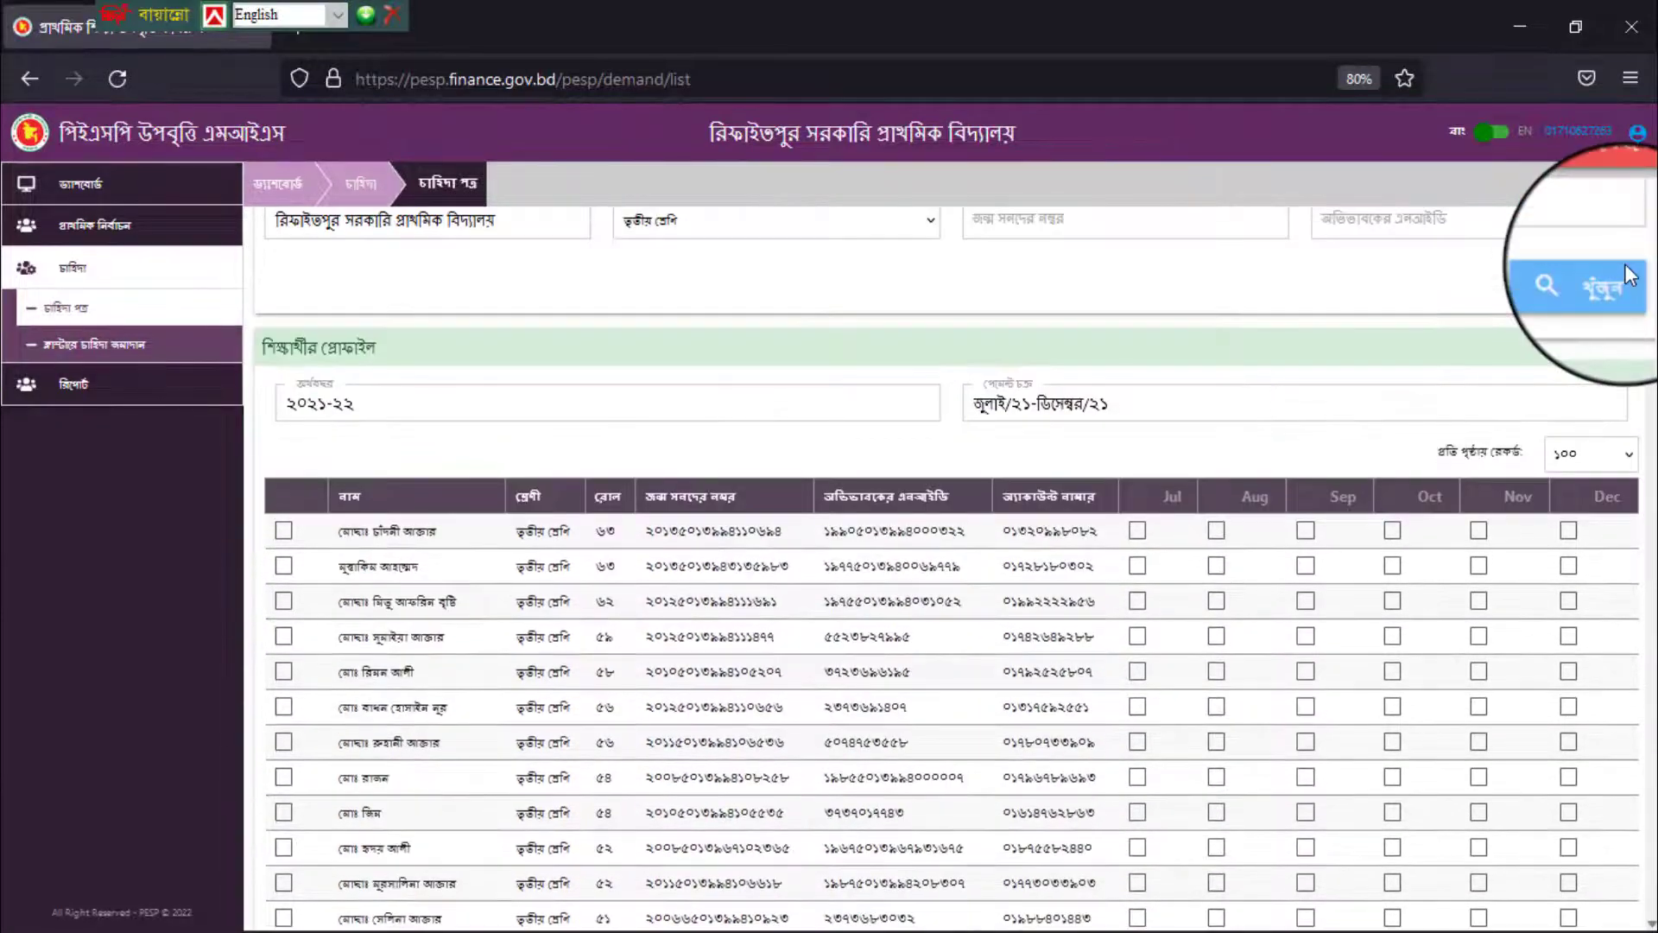
pyautogui.click(284, 498)
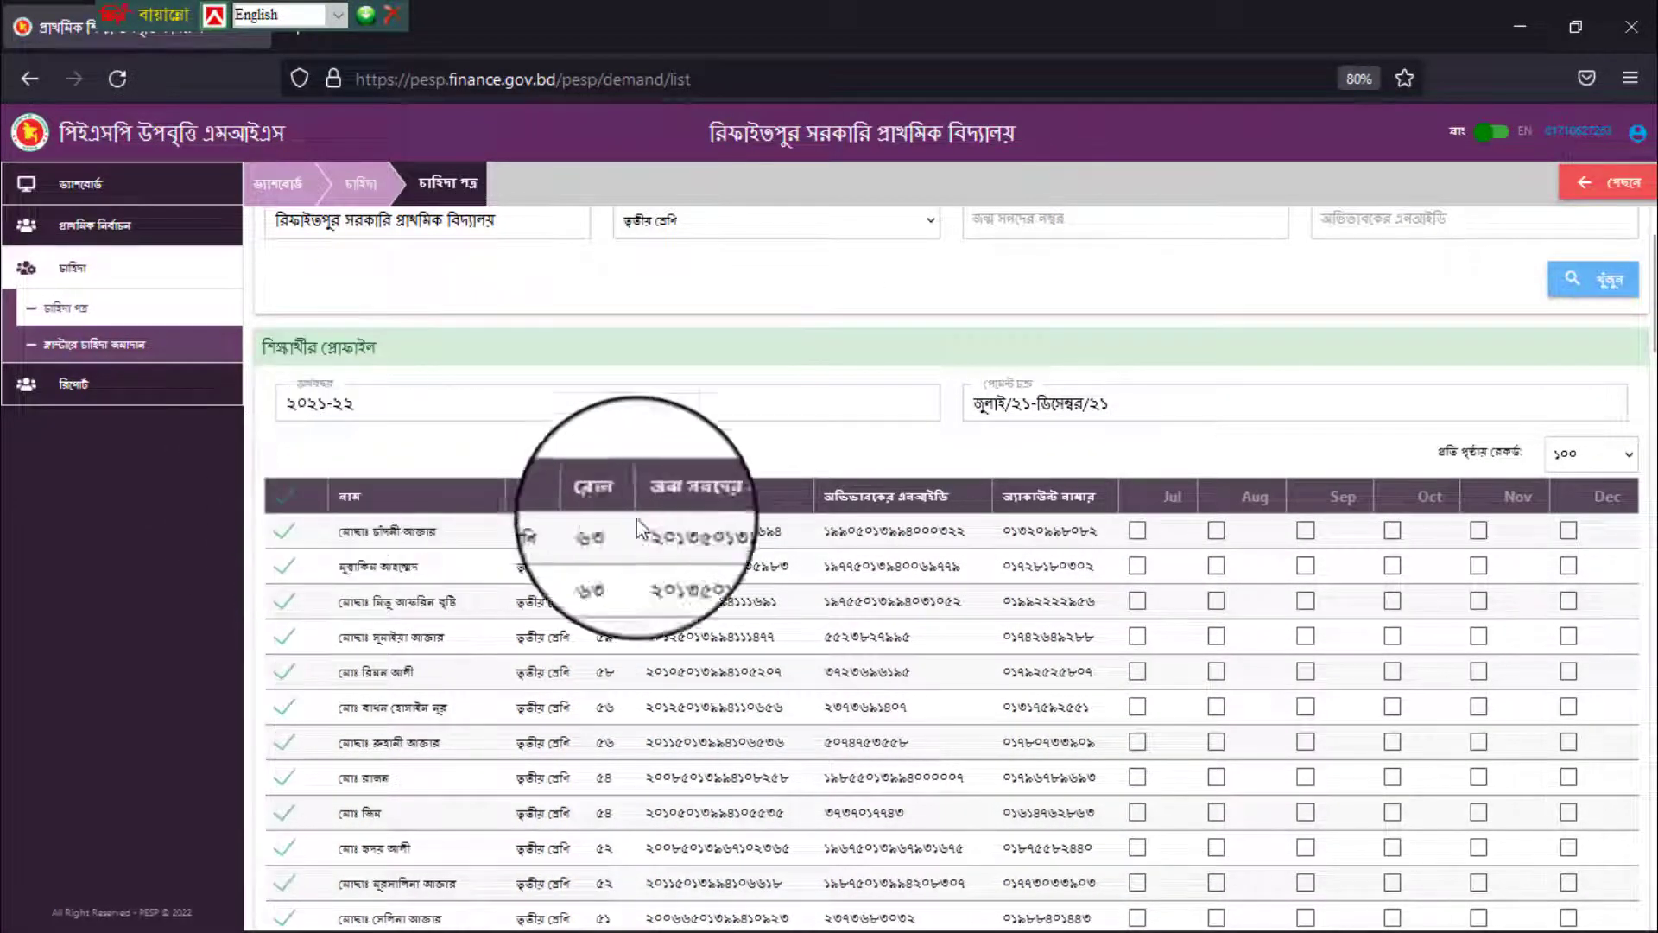
# - Mark every month from Jul to Dec for the selected তৃতীয় শ্রেণি students and save the demand
pyautogui.click(1139, 510)
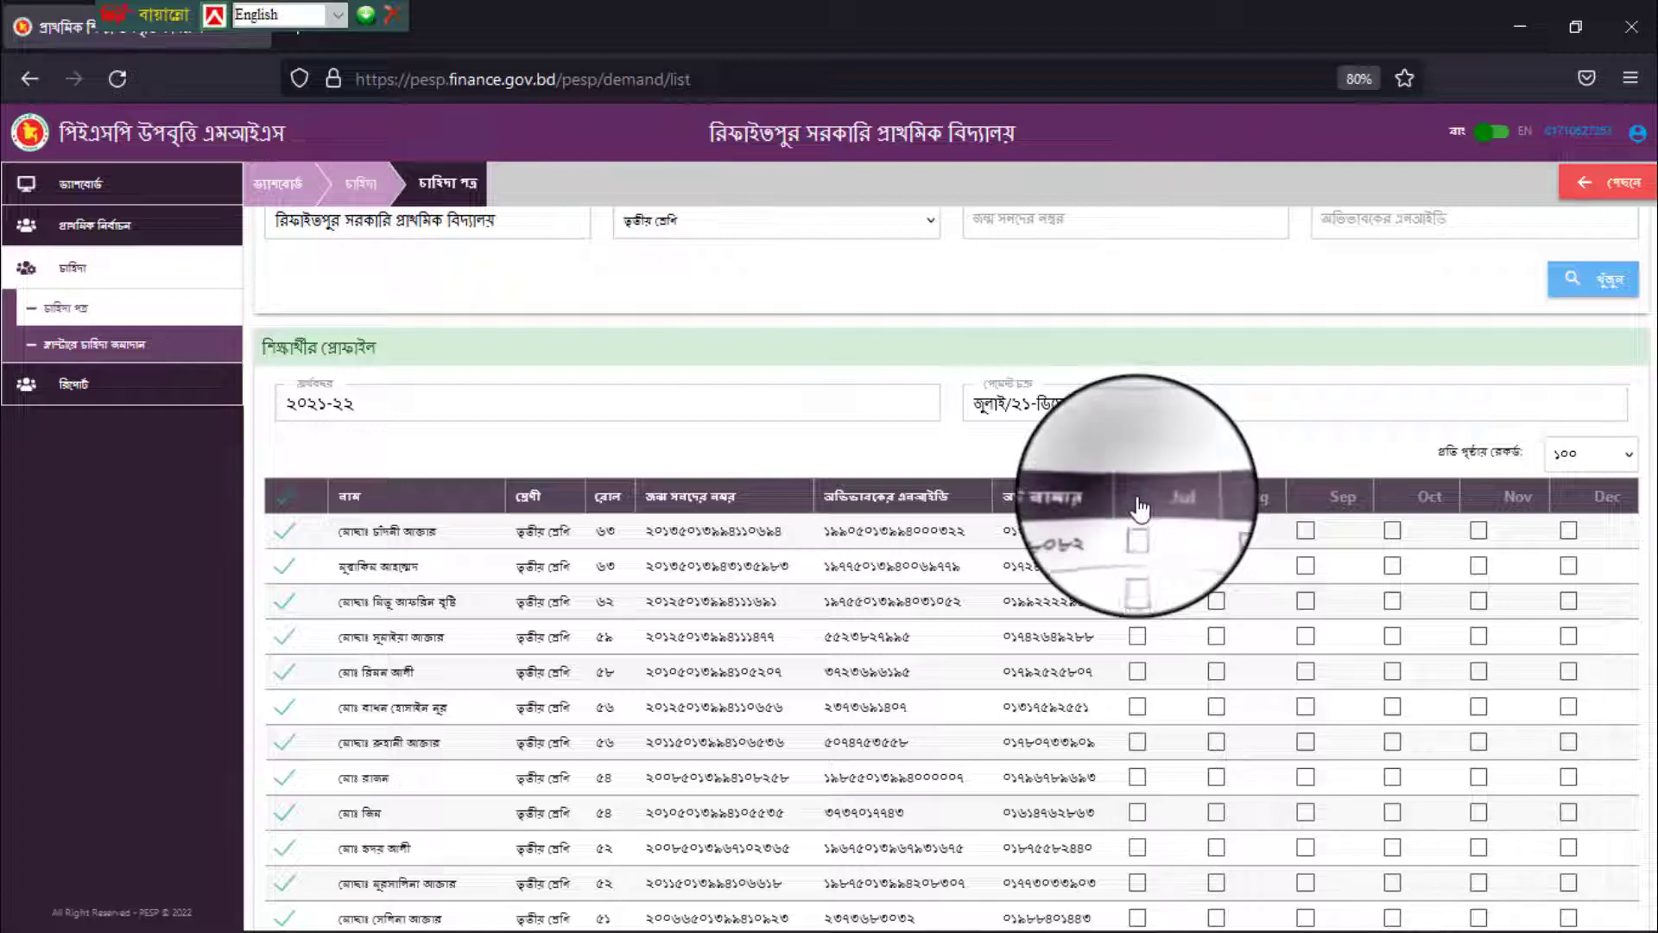
pyautogui.click(1252, 499)
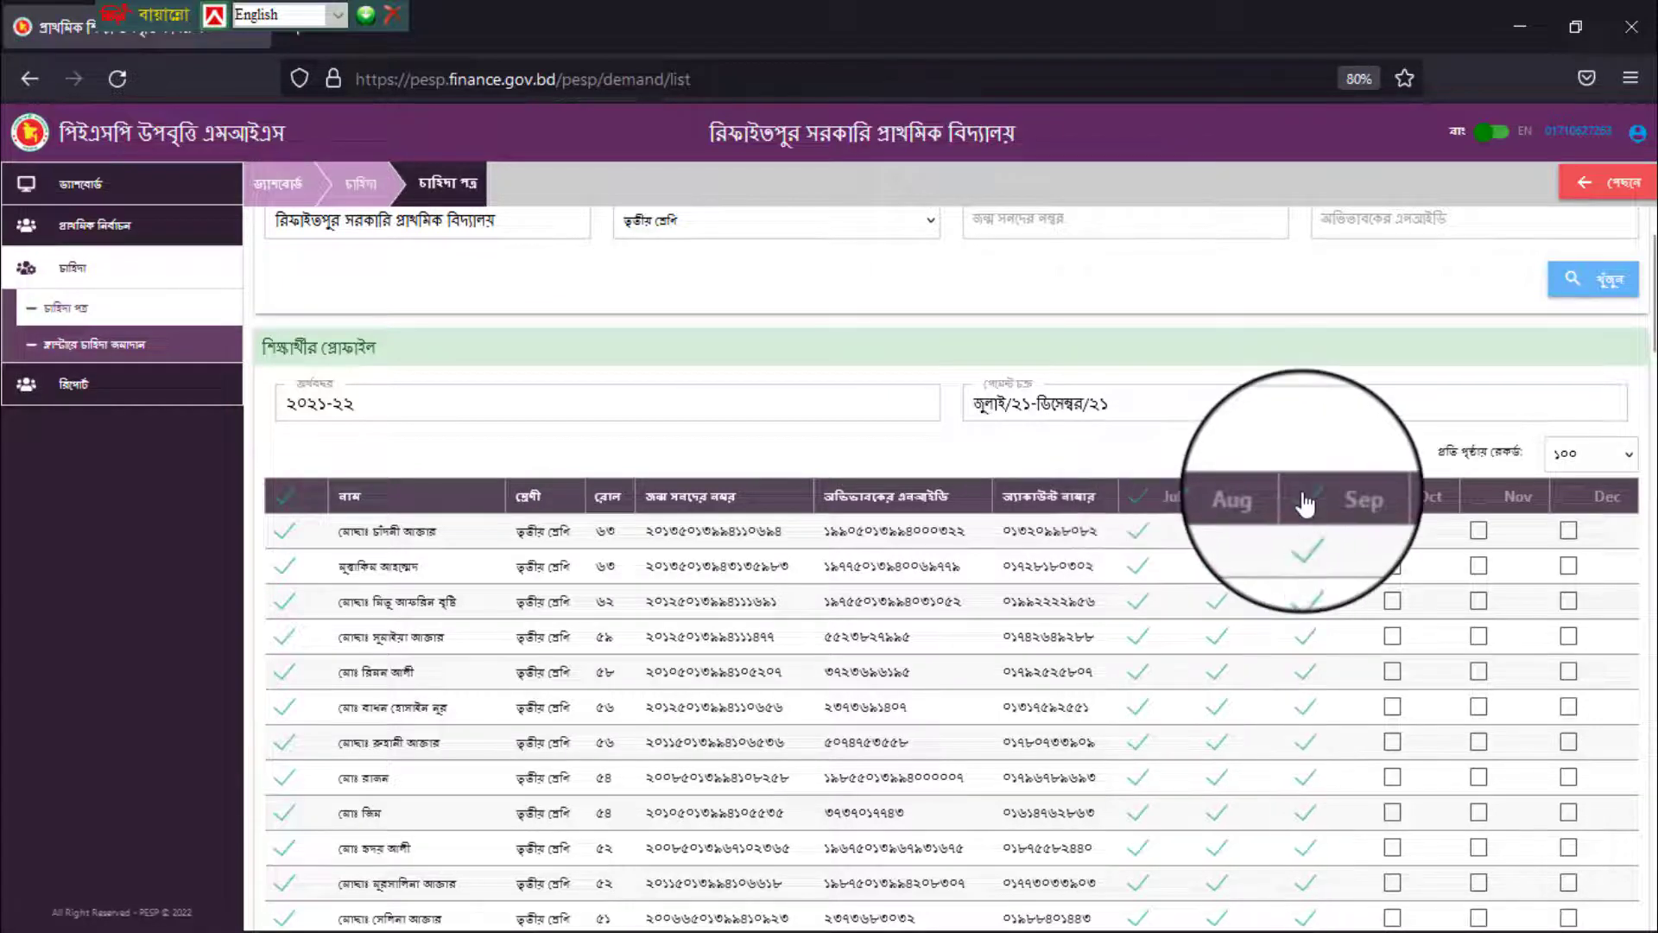
pyautogui.click(1392, 508)
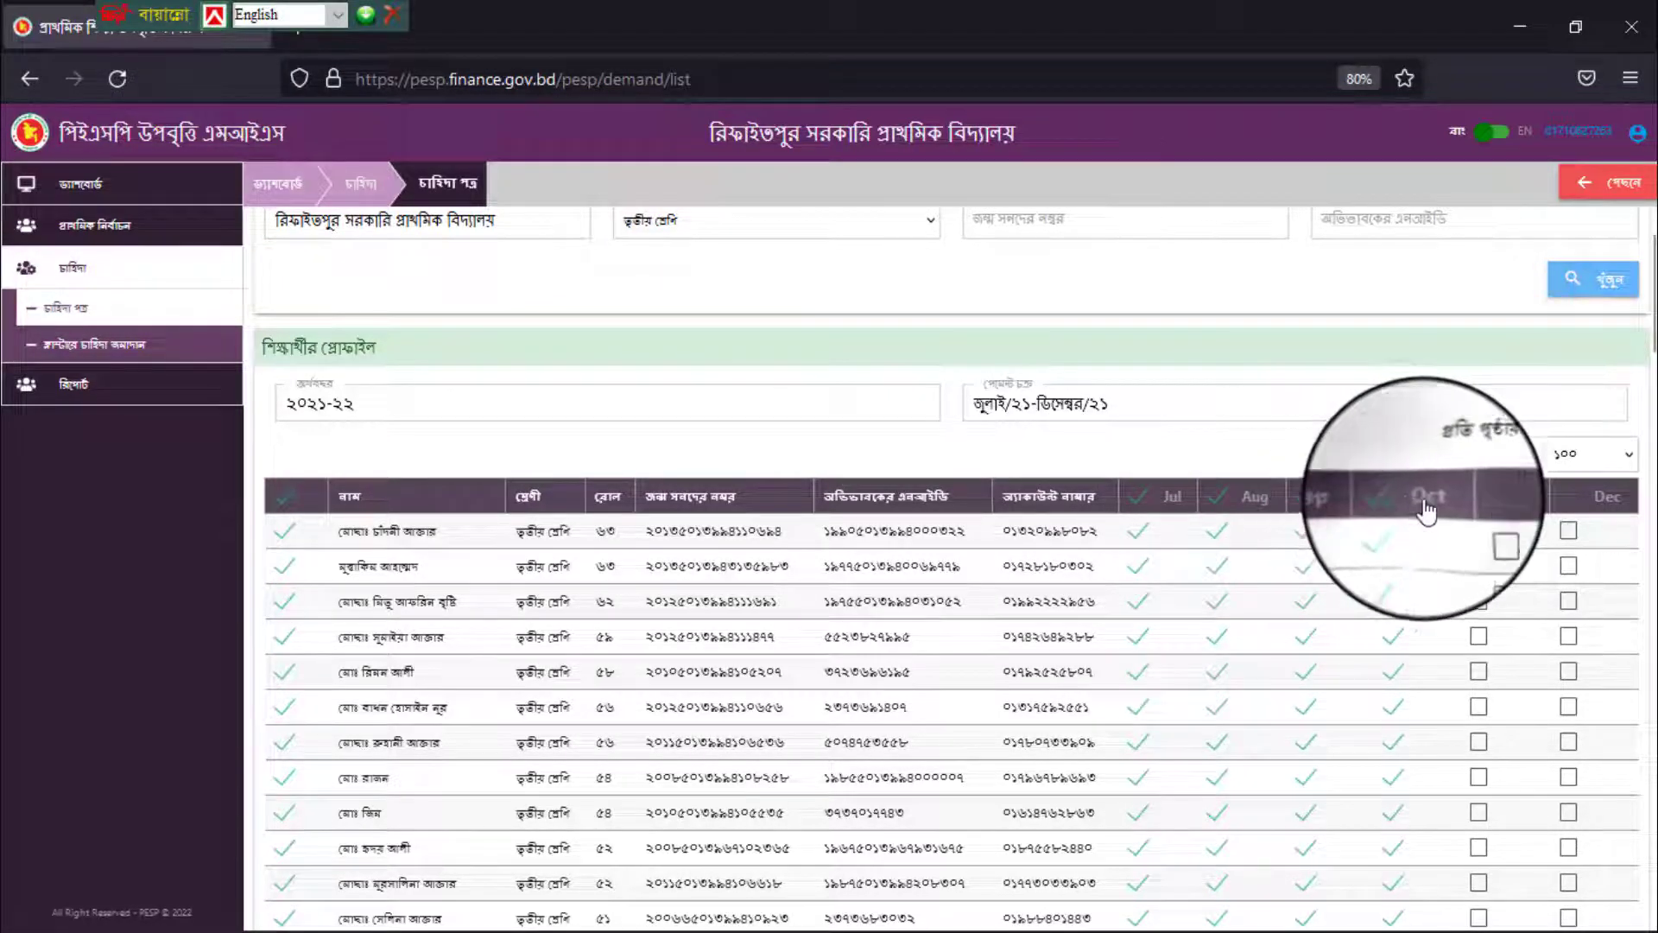
pyautogui.click(1479, 510)
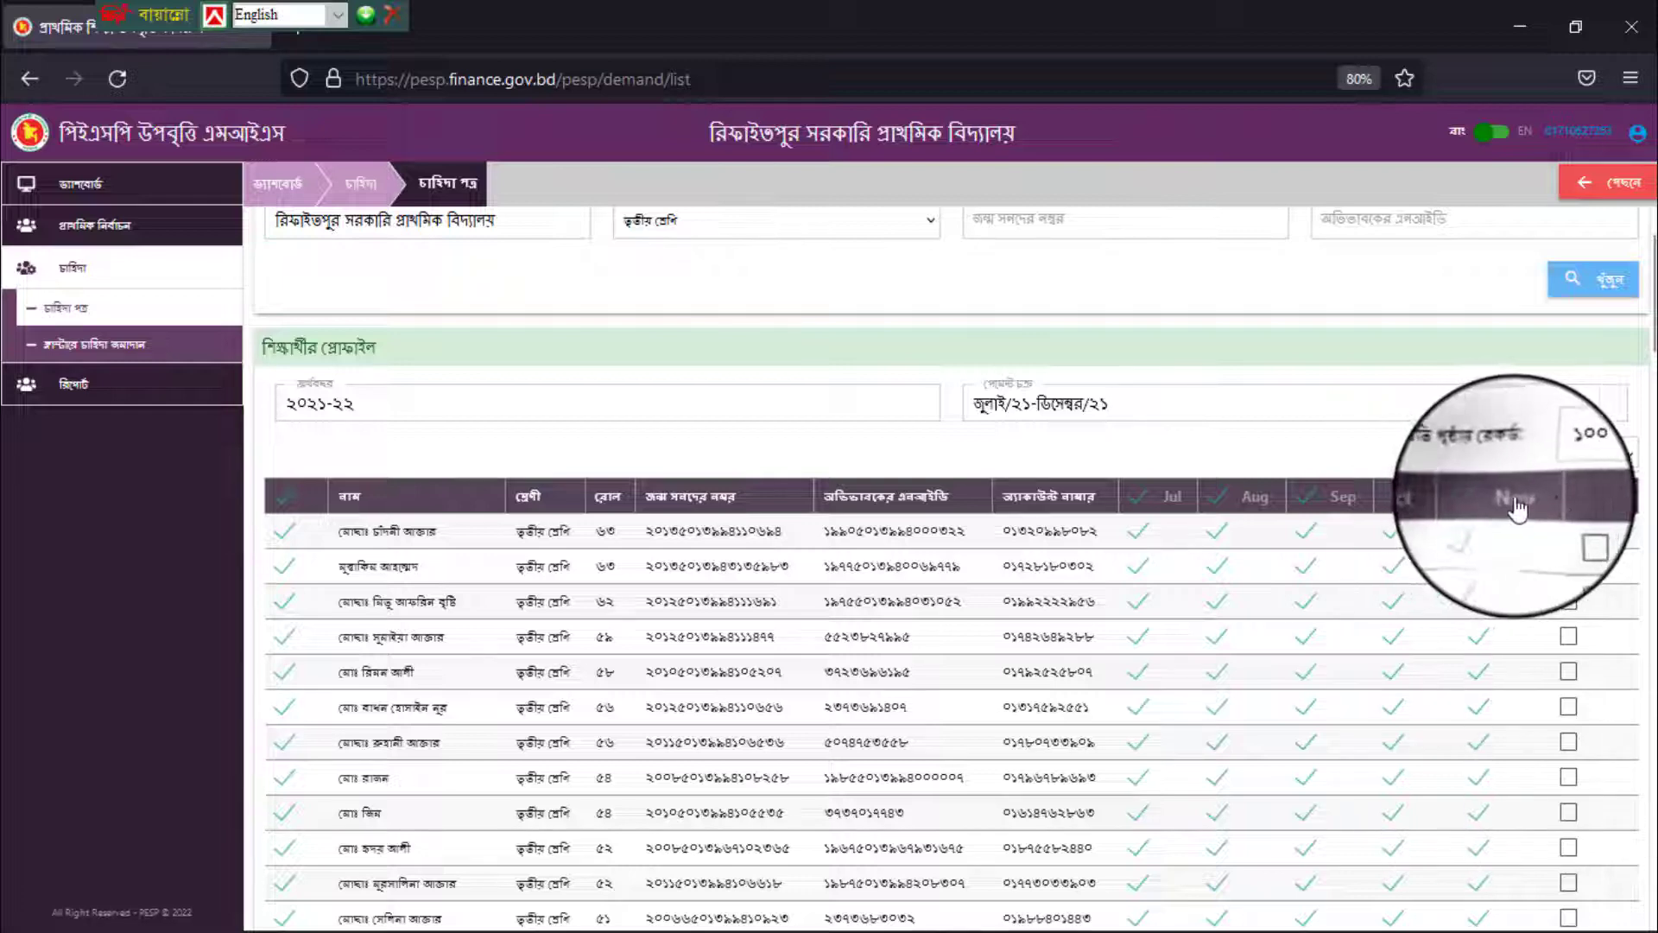
pyautogui.click(1571, 506)
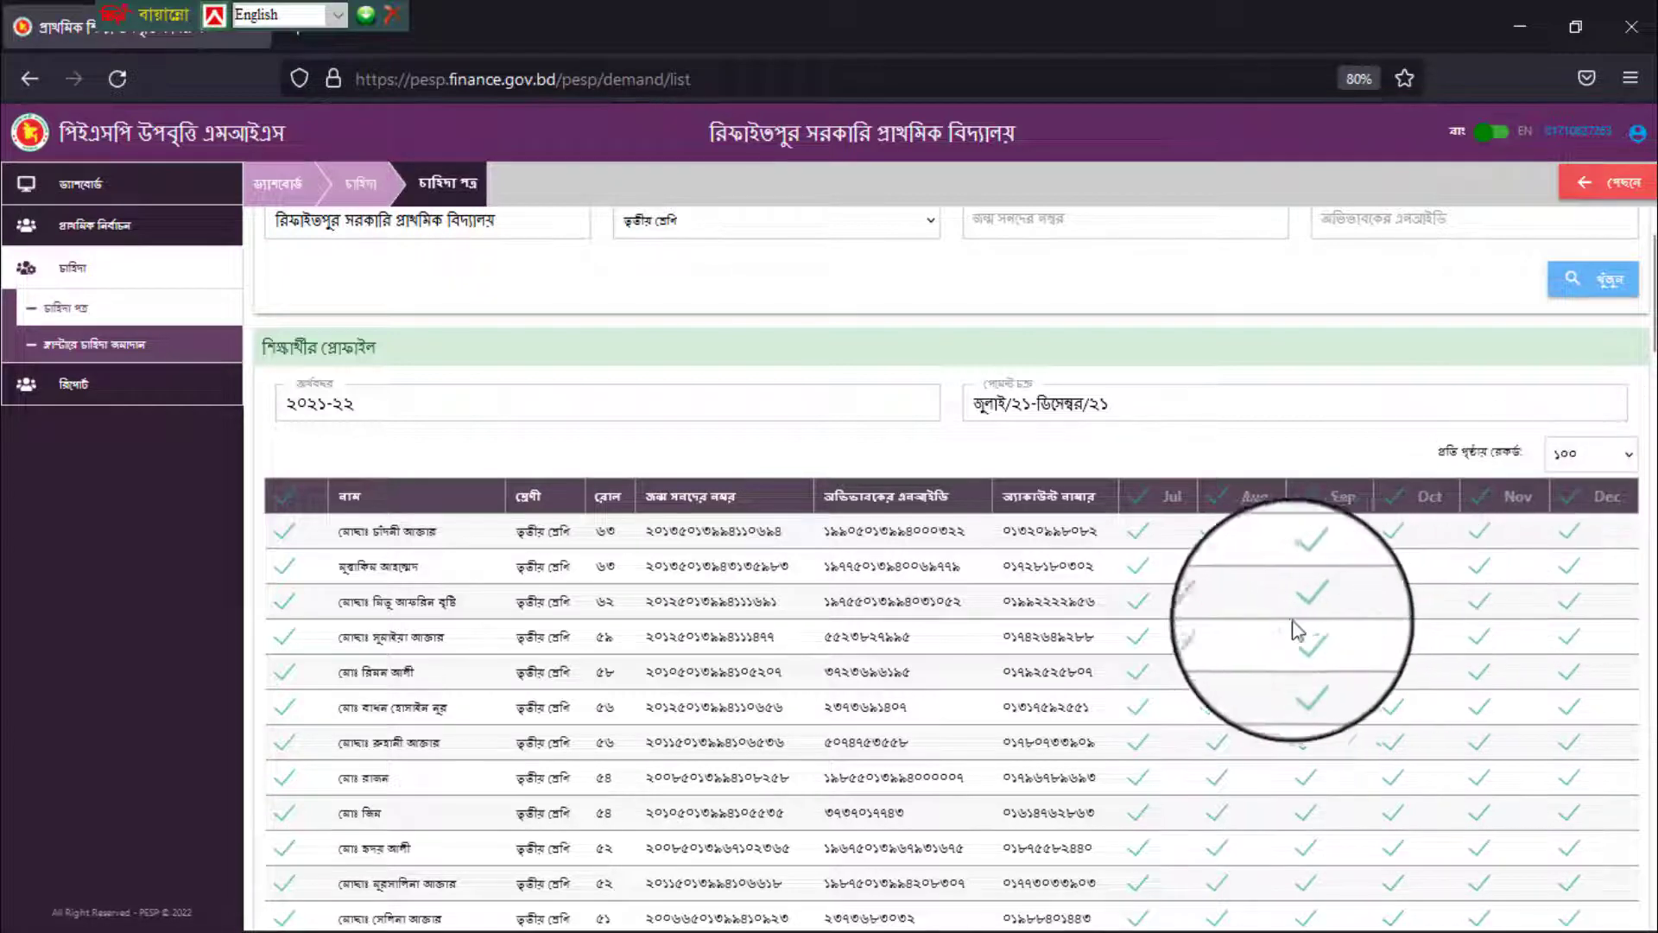
pyautogui.moveTo(1649, 312); pyautogui.dragTo(1645, 906)
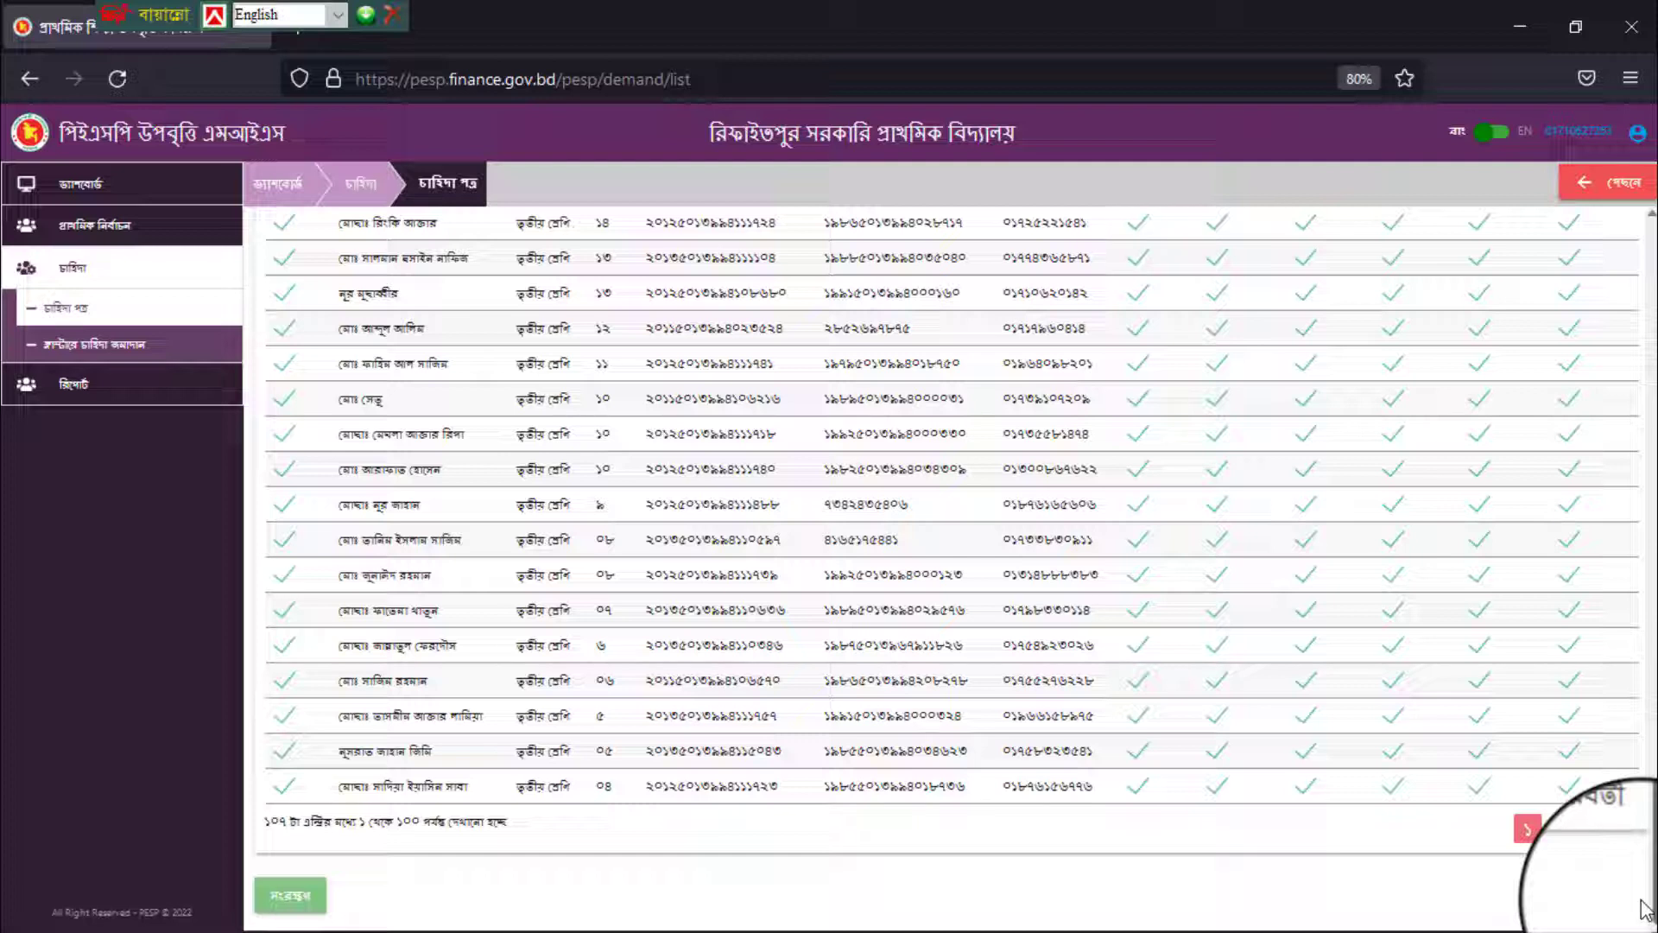
pyautogui.click(286, 899)
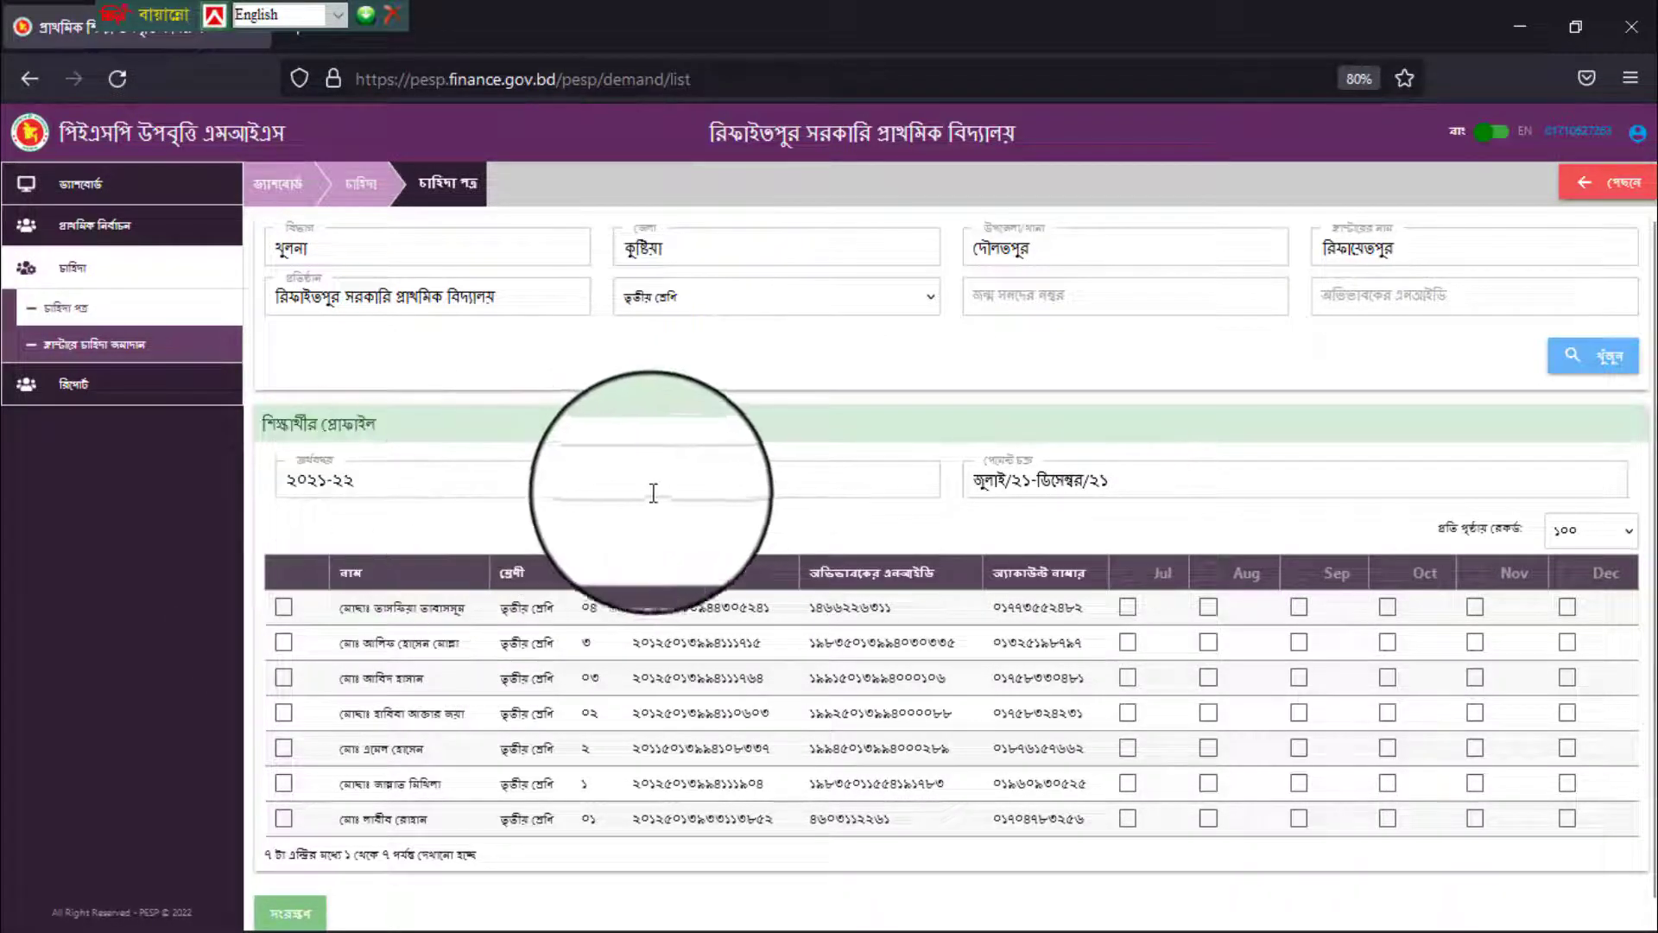
# - Select all remaining তৃতীয় শ্রেণি students, mark every month from Jul to Dec and save their demand
pyautogui.moveTo(1652, 663); pyautogui.dragTo(1653, 892)
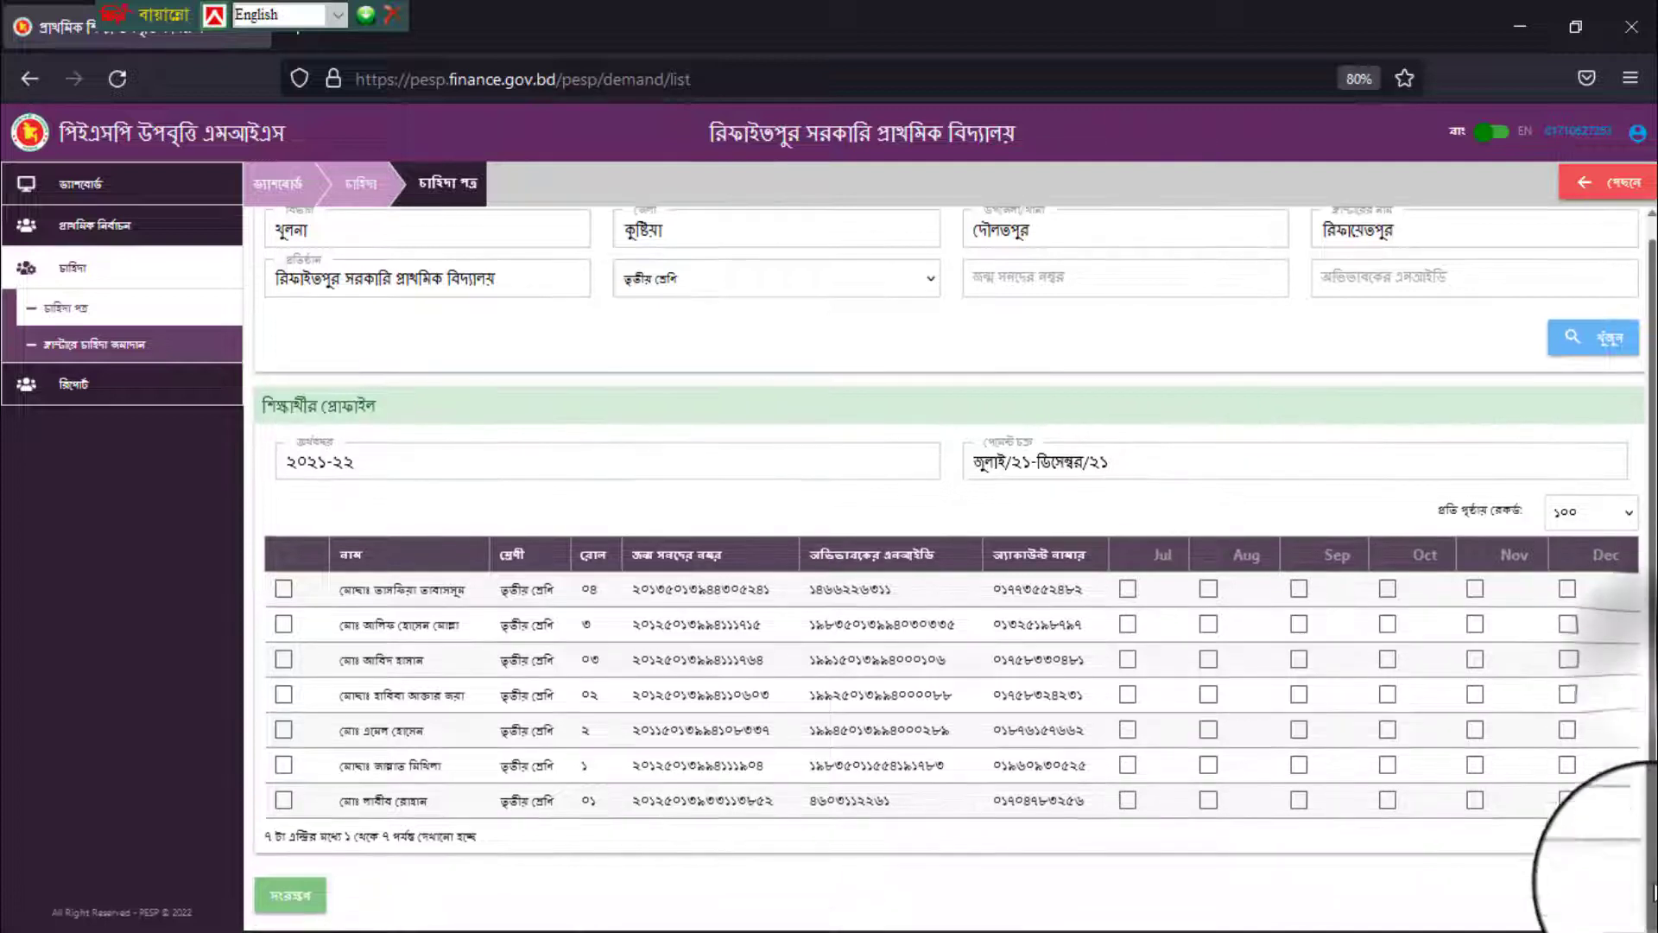
pyautogui.click(288, 561)
pyautogui.click(1127, 555)
pyautogui.click(1208, 555)
pyautogui.click(1298, 556)
pyautogui.click(1388, 556)
pyautogui.click(1476, 555)
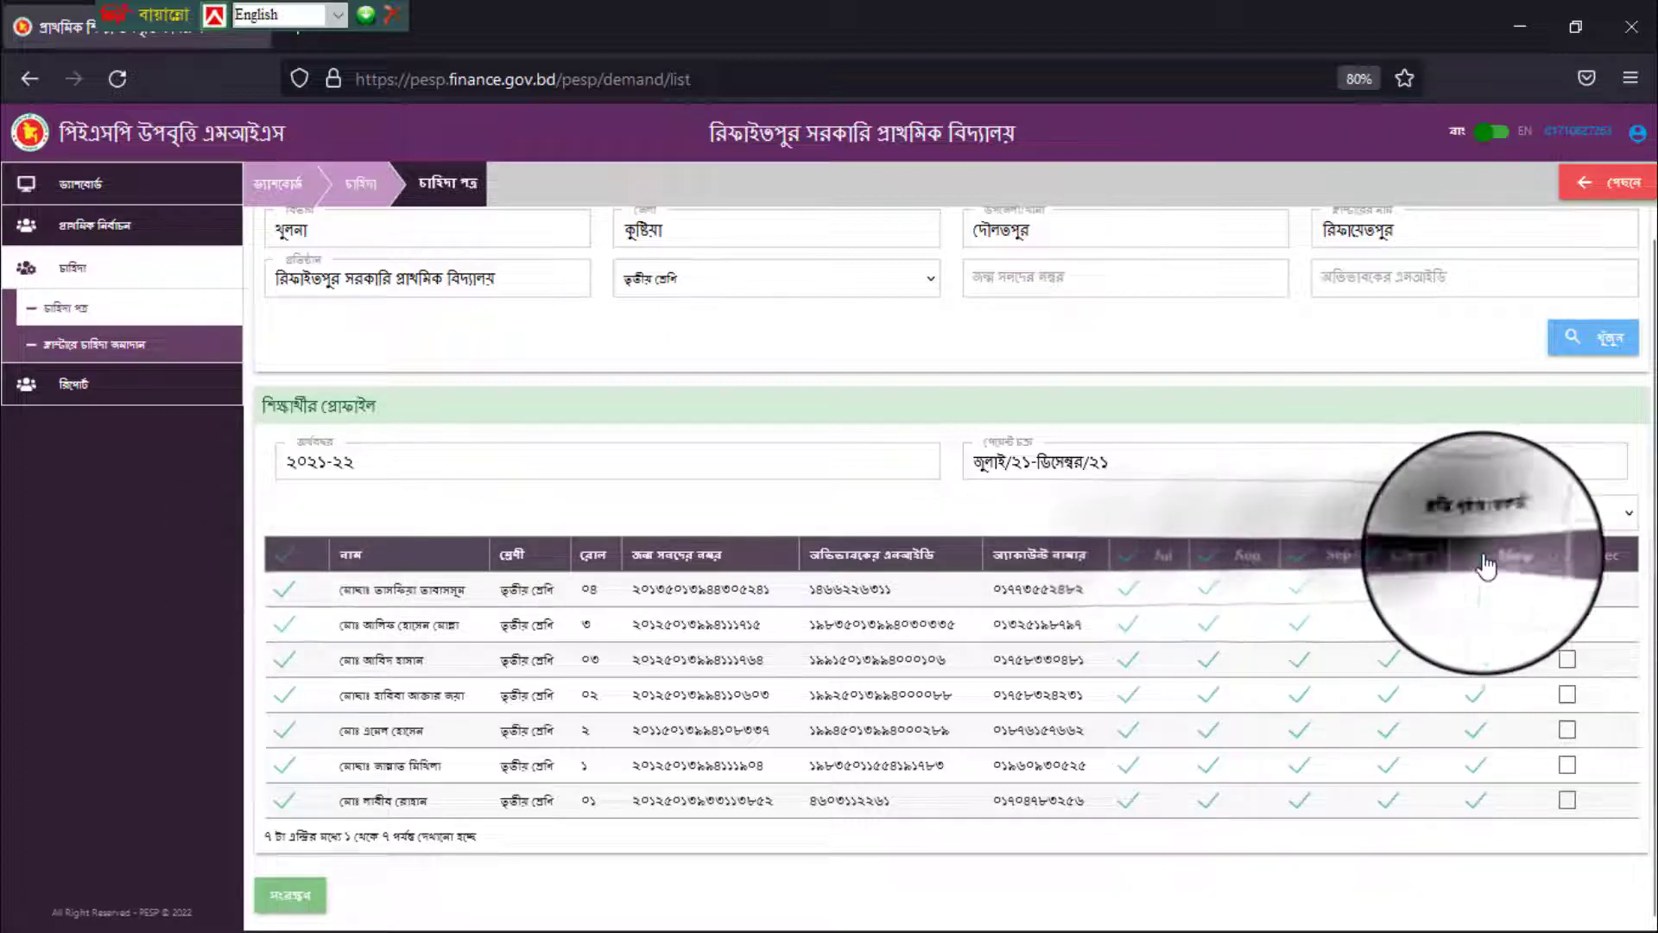
pyautogui.click(1564, 555)
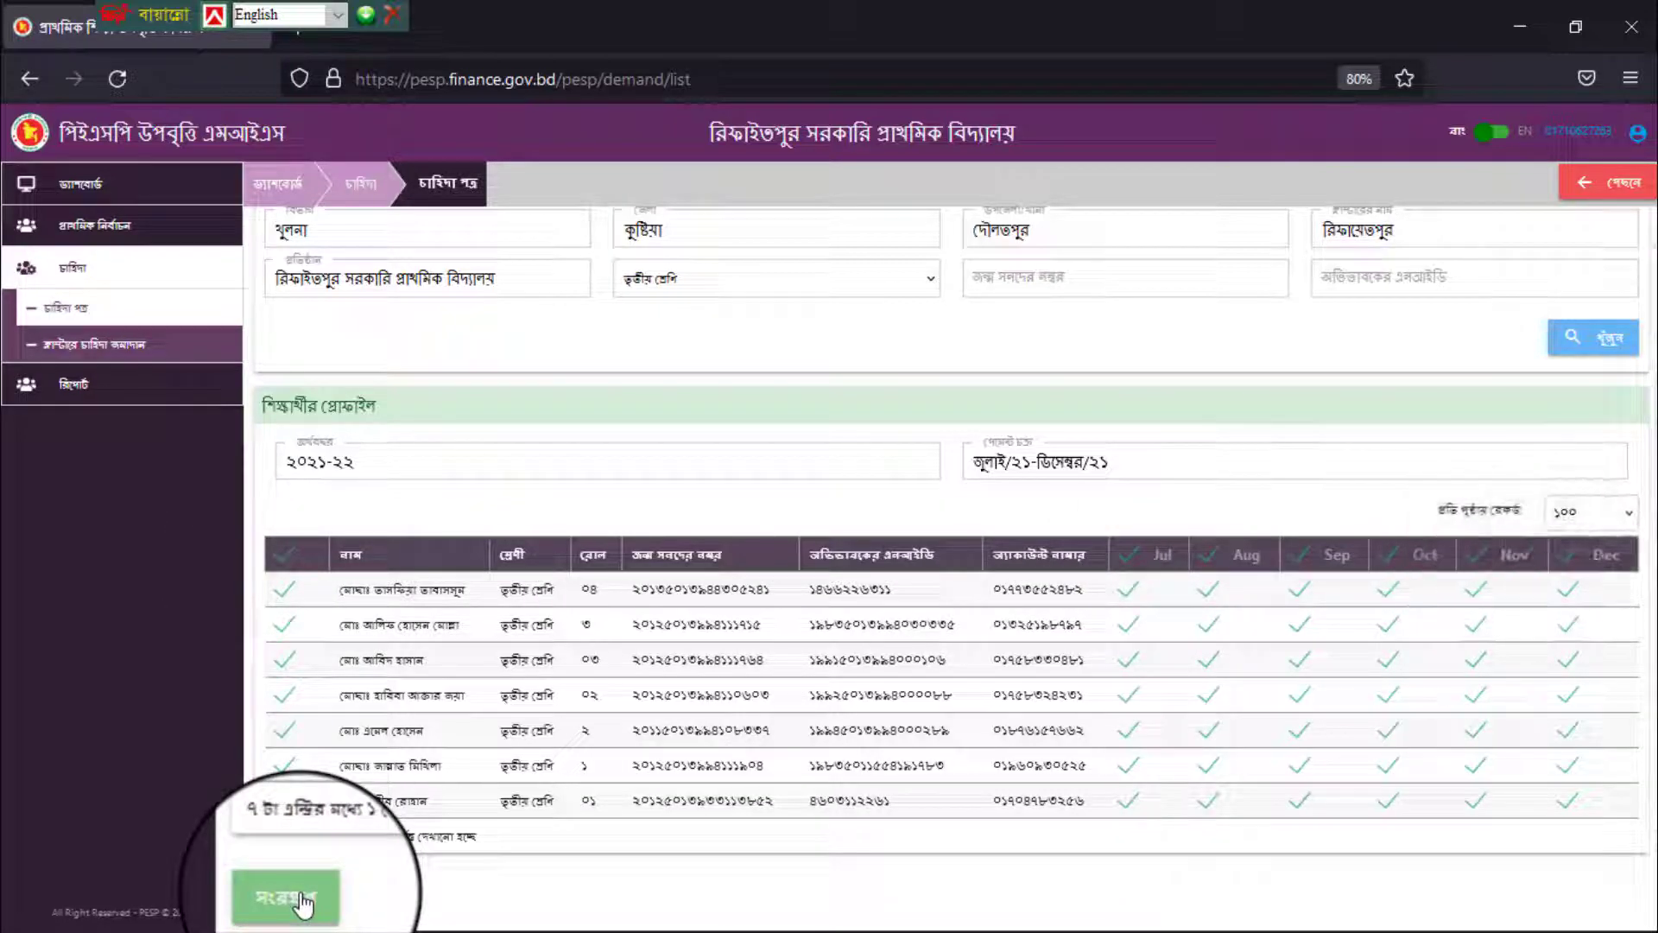
pyautogui.click(303, 902)
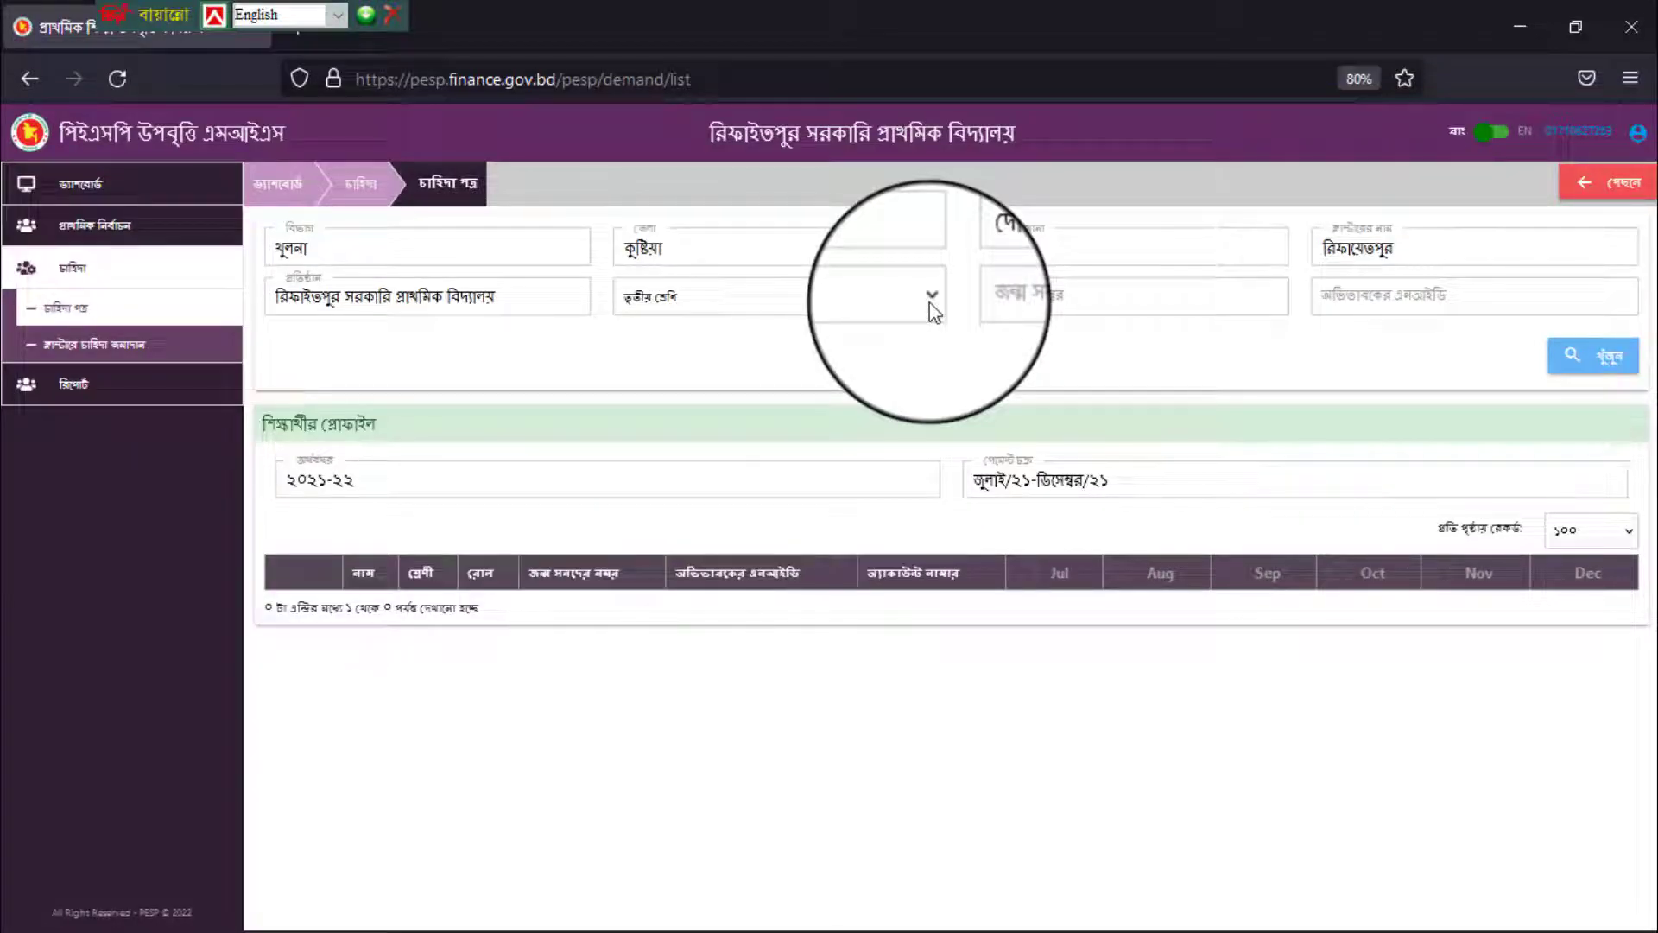
# - Search for the চতুর্থ শ্রেণি students through the class filter and select all of them
pyautogui.click(932, 309)
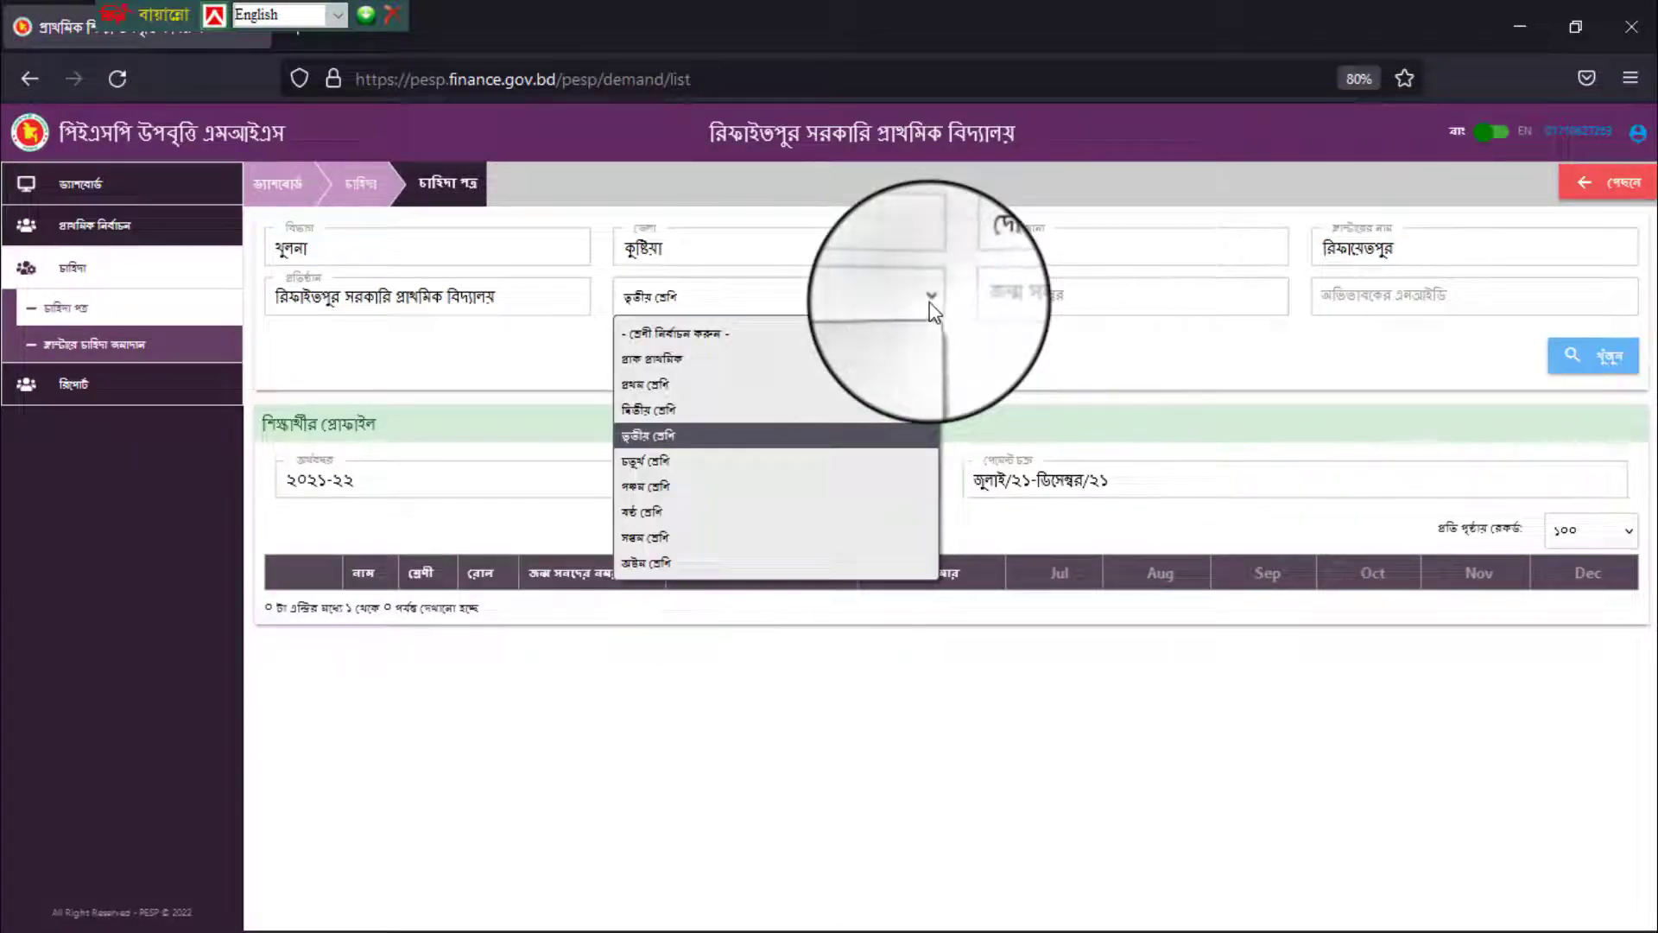
pyautogui.click(645, 461)
pyautogui.click(1593, 355)
pyautogui.scroll(-1, 294, 540)
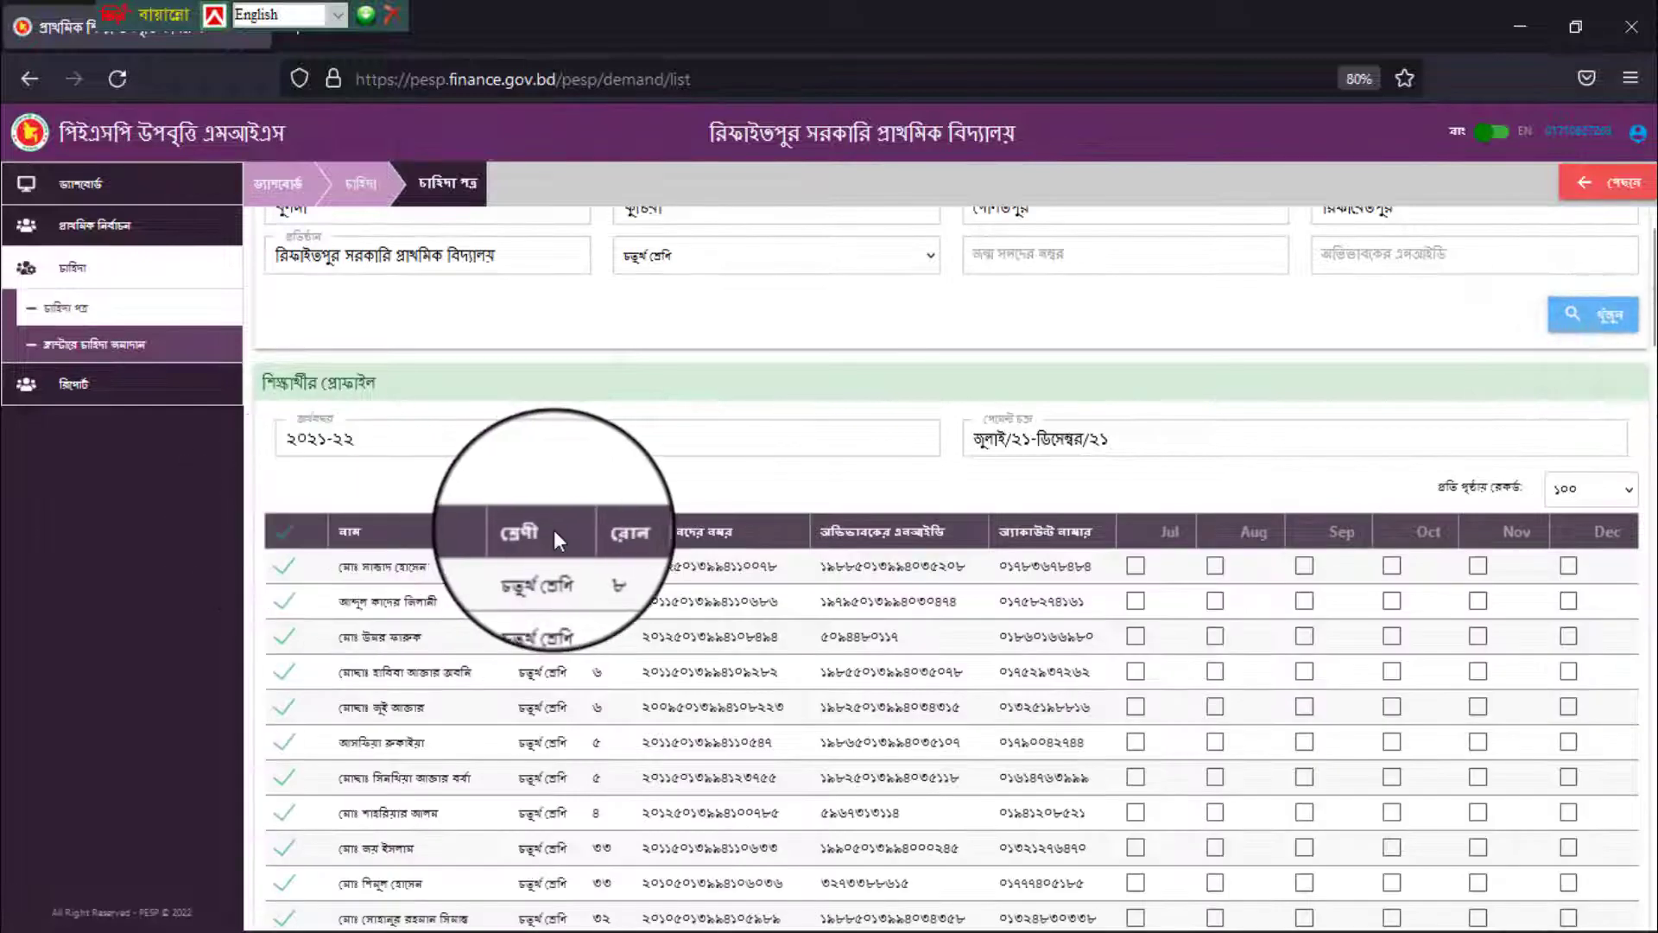
# - Mark every month from Jul to Dec for the selected চতুর্থ শ্রেণি students and save the demand
pyautogui.click(1135, 531)
pyautogui.click(1216, 531)
pyautogui.click(1304, 531)
pyautogui.click(1391, 533)
pyautogui.click(1477, 533)
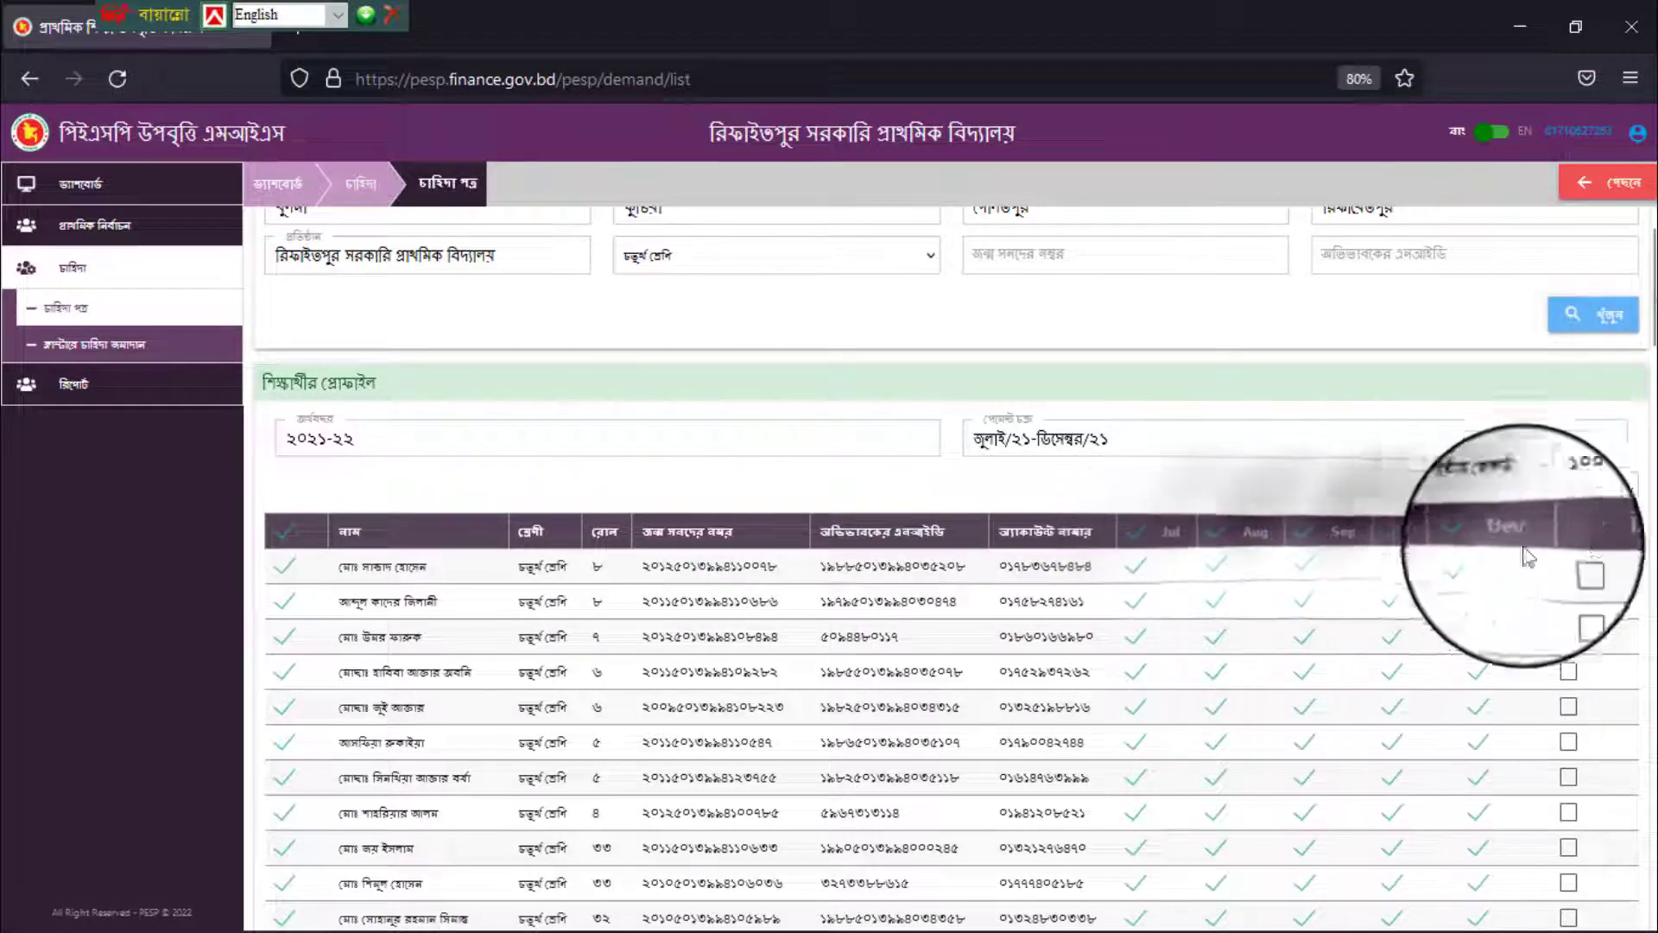
pyautogui.click(1568, 533)
pyautogui.scroll(-20, 1568, 540)
pyautogui.click(276, 902)
# - Select all remaining চতুর্থ শ্রেণি students, mark every month from Jul to Dec and save their demand
pyautogui.click(286, 573)
pyautogui.click(1109, 577)
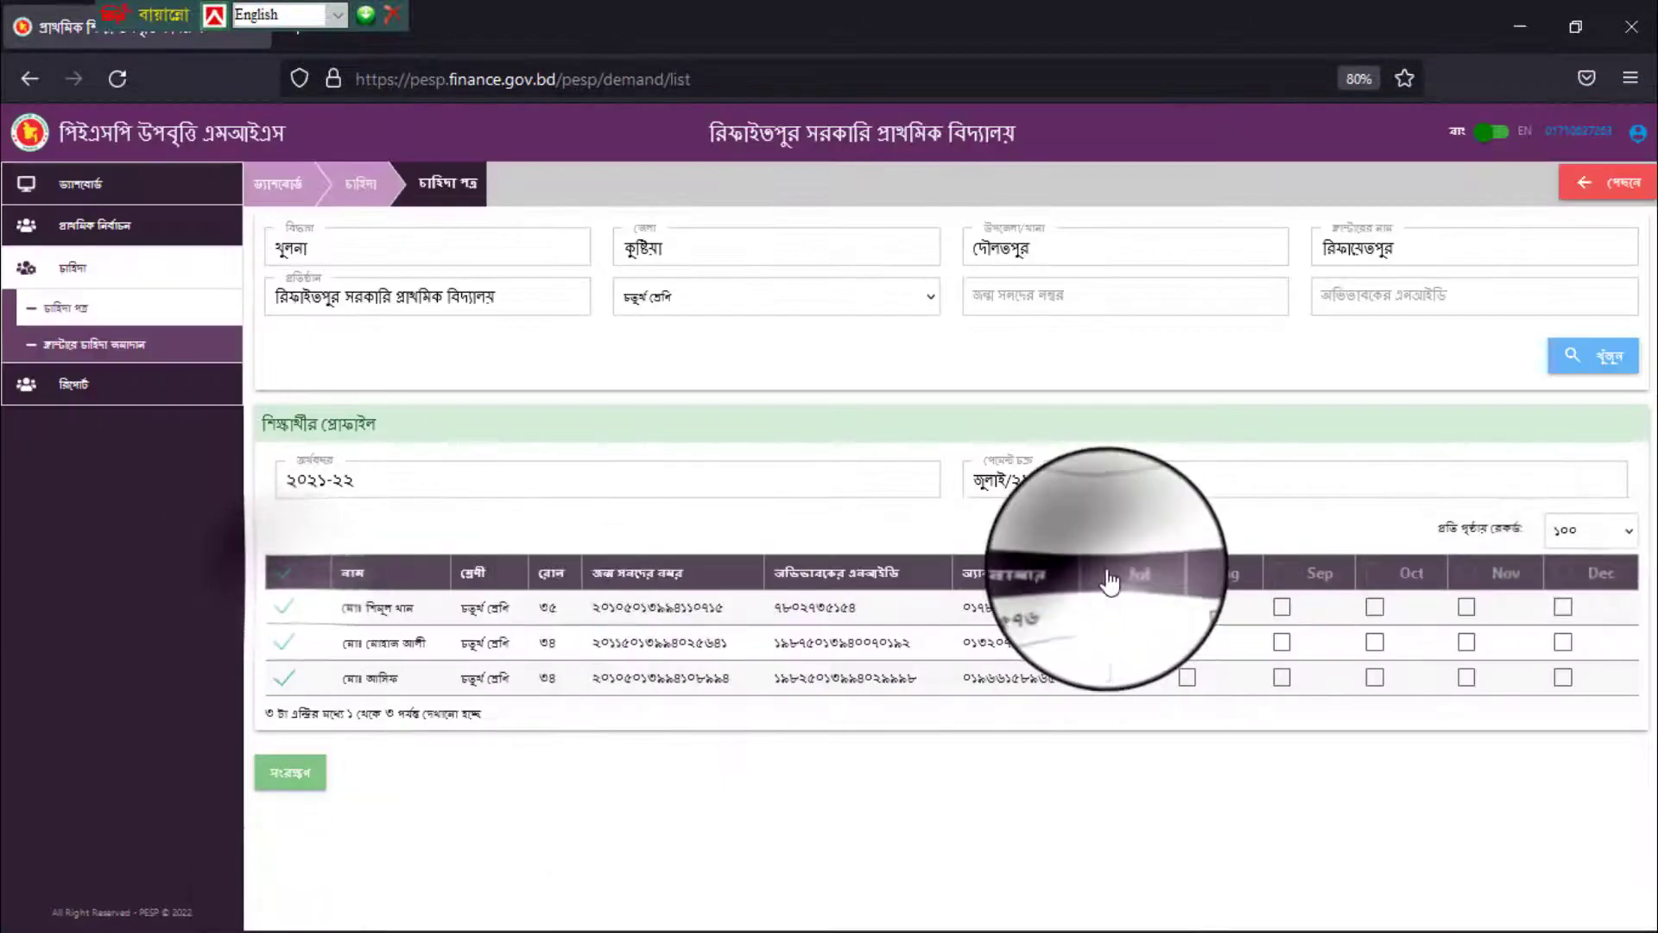
pyautogui.click(1191, 575)
pyautogui.click(1285, 575)
pyautogui.click(1379, 577)
pyautogui.click(1470, 577)
pyautogui.click(1563, 578)
pyautogui.click(291, 772)
# - List the পঞ্চম শ্রেণি students through the class filter and select all of them
pyautogui.click(691, 297)
pyautogui.click(670, 484)
pyautogui.click(287, 573)
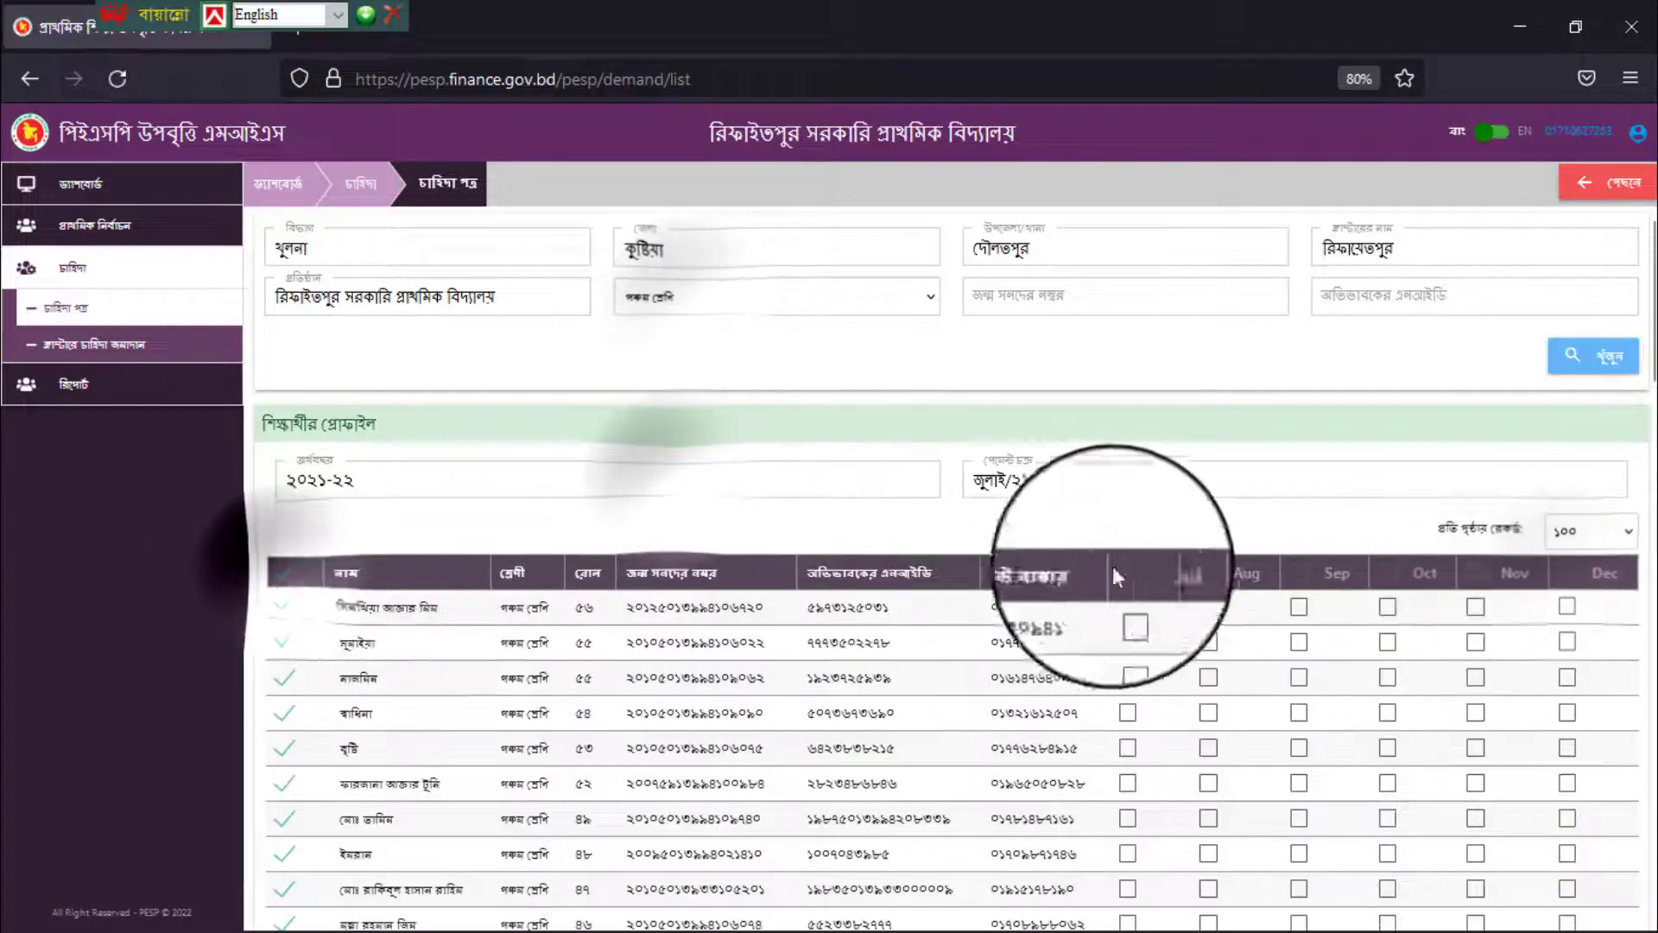
# - Mark every month from Jul to Dec for all পঞ্চম শ্রেণি students
pyautogui.click(1114, 571)
pyautogui.click(1200, 573)
pyautogui.click(1287, 574)
pyautogui.click(1383, 576)
pyautogui.click(1476, 577)
pyautogui.click(1563, 577)
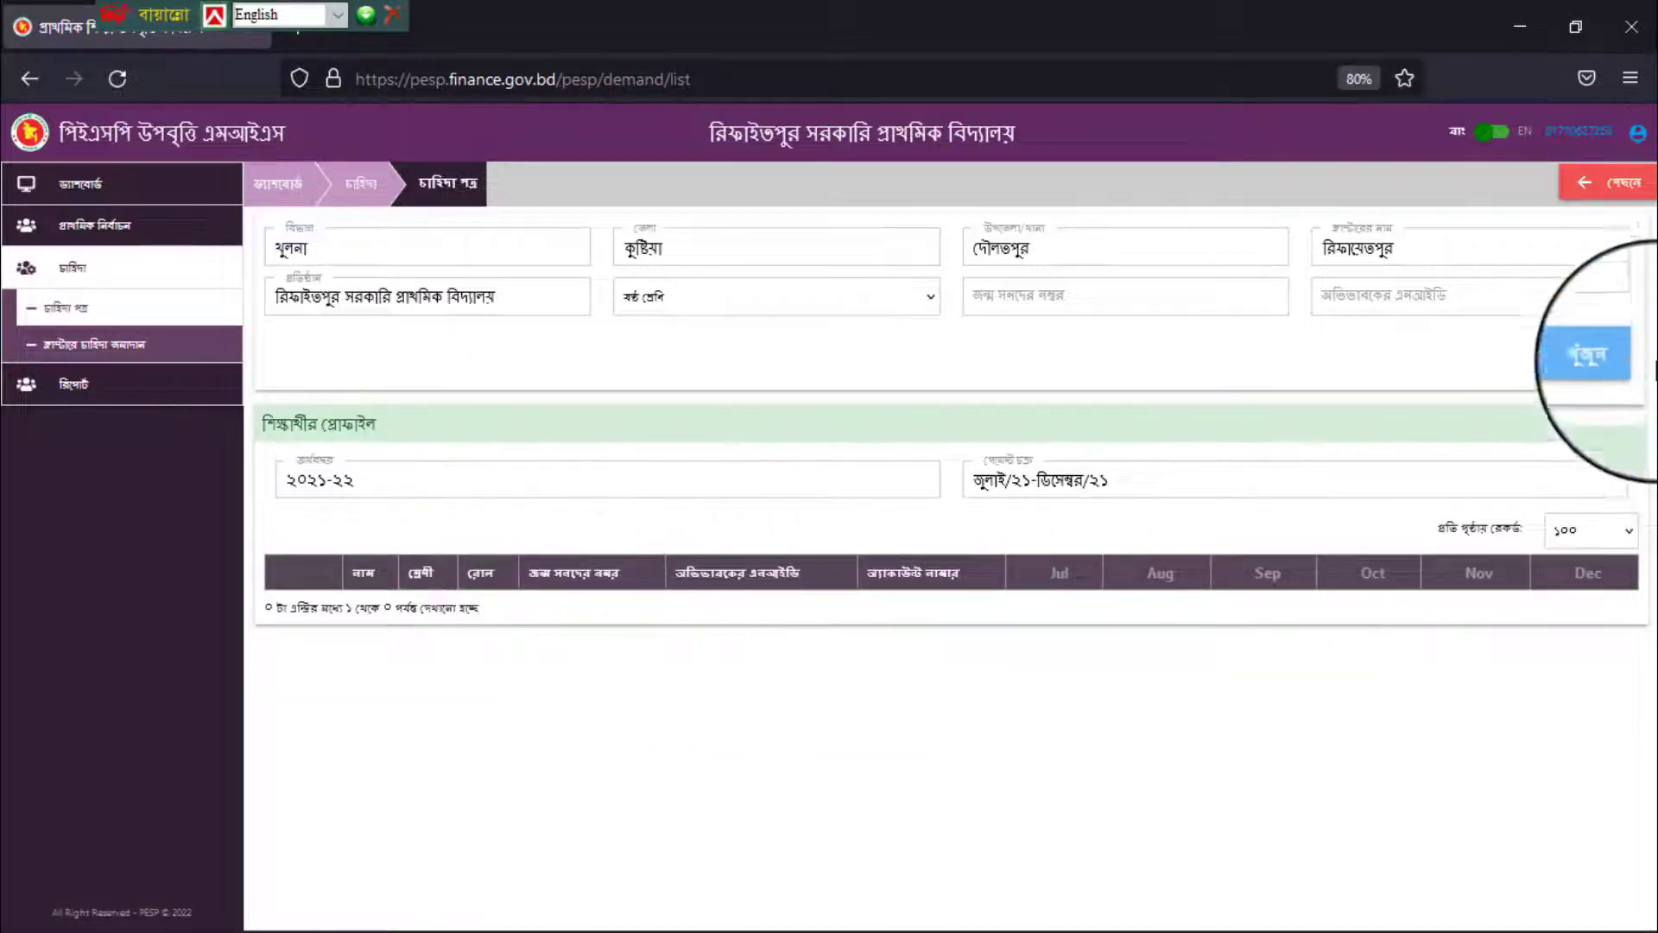
# - Open the cluster demand submission page (ক্লাস্টারে চাহিদা জমাদান) and look over its student list
pyautogui.click(93, 351)
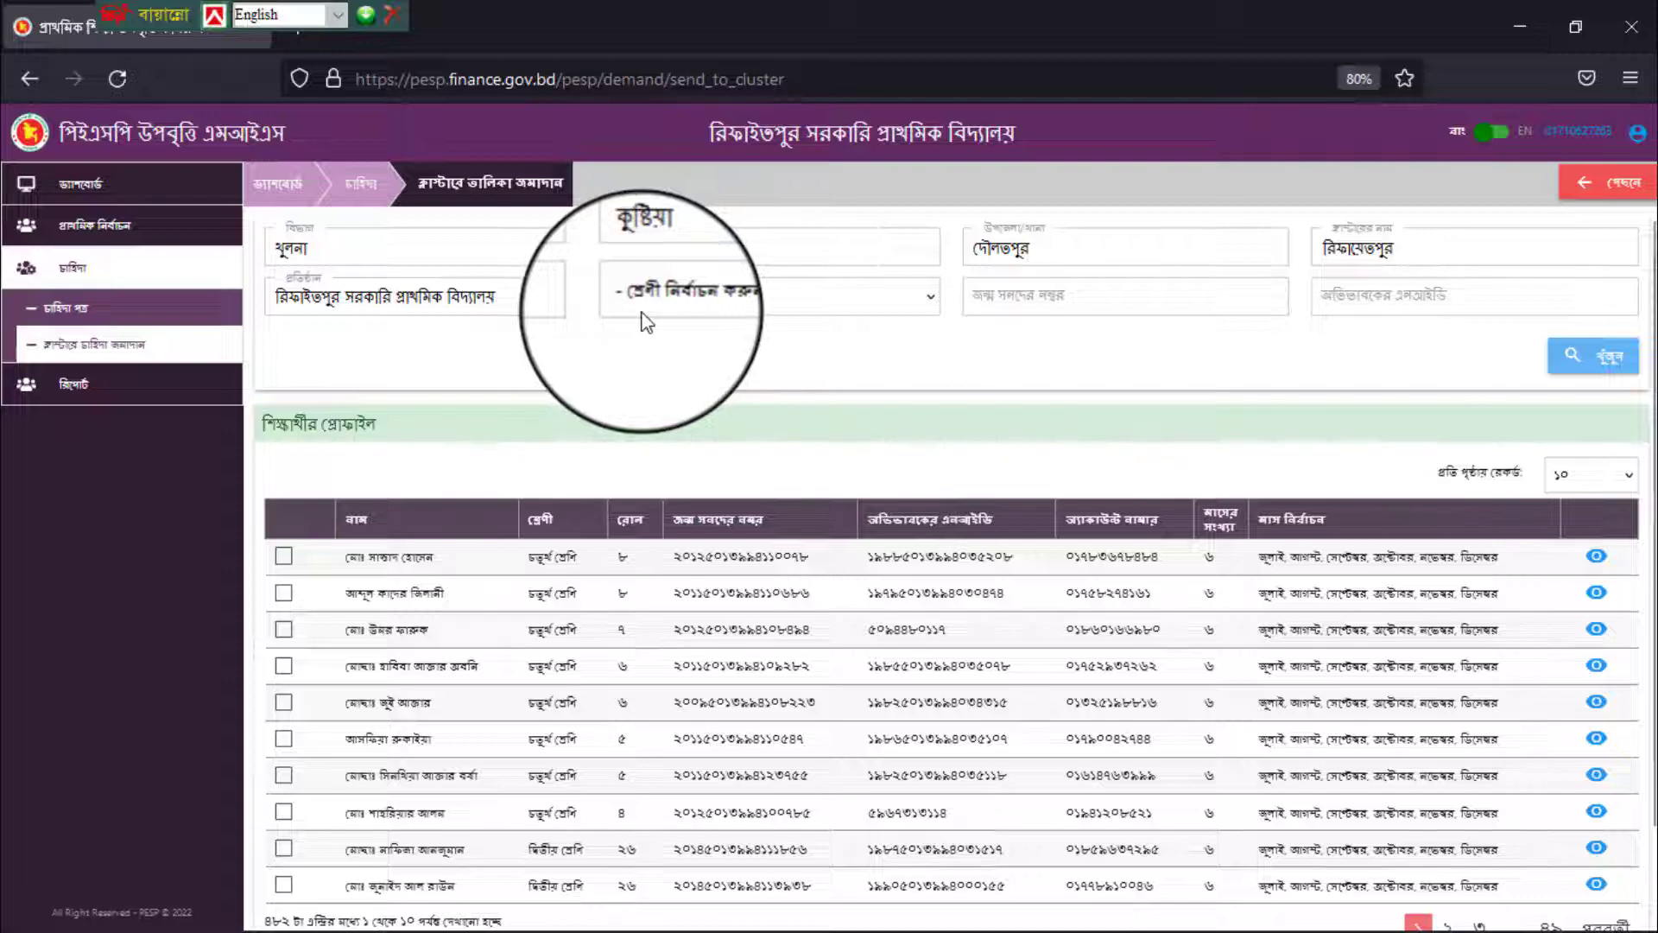
pyautogui.scroll(-2, 1545, 722)
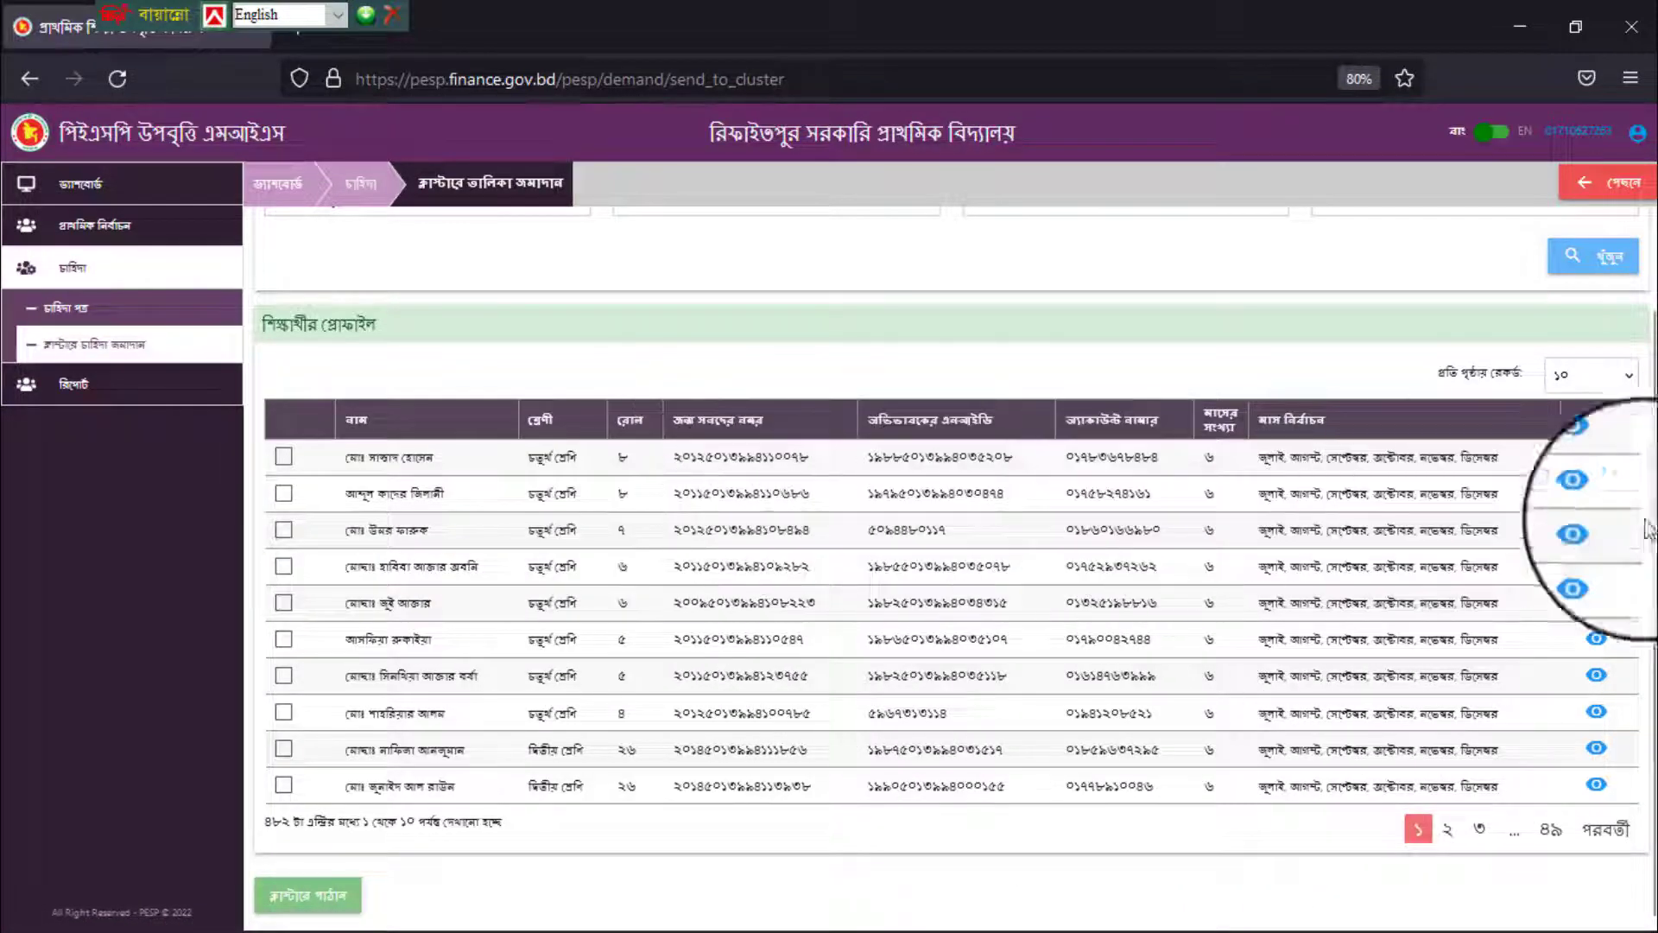
pyautogui.scroll(2, 933, 292)
# - List the প্রাক প্রাথমিক students through the class filter with ১০০ records per page
pyautogui.click(931, 289)
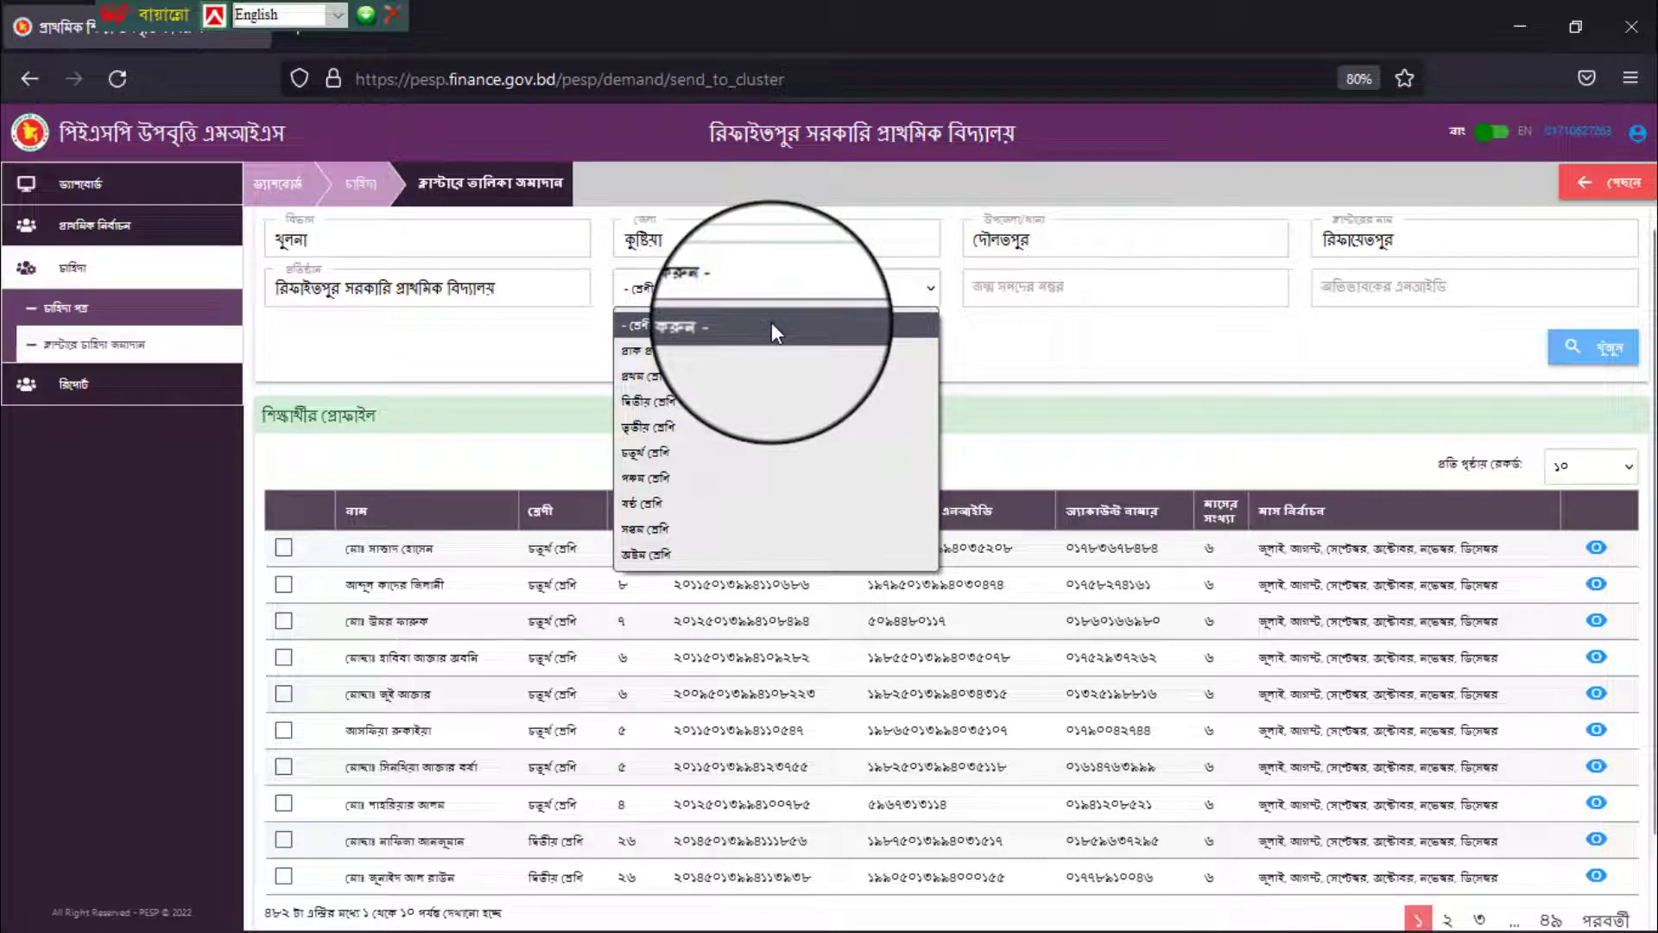
pyautogui.click(714, 358)
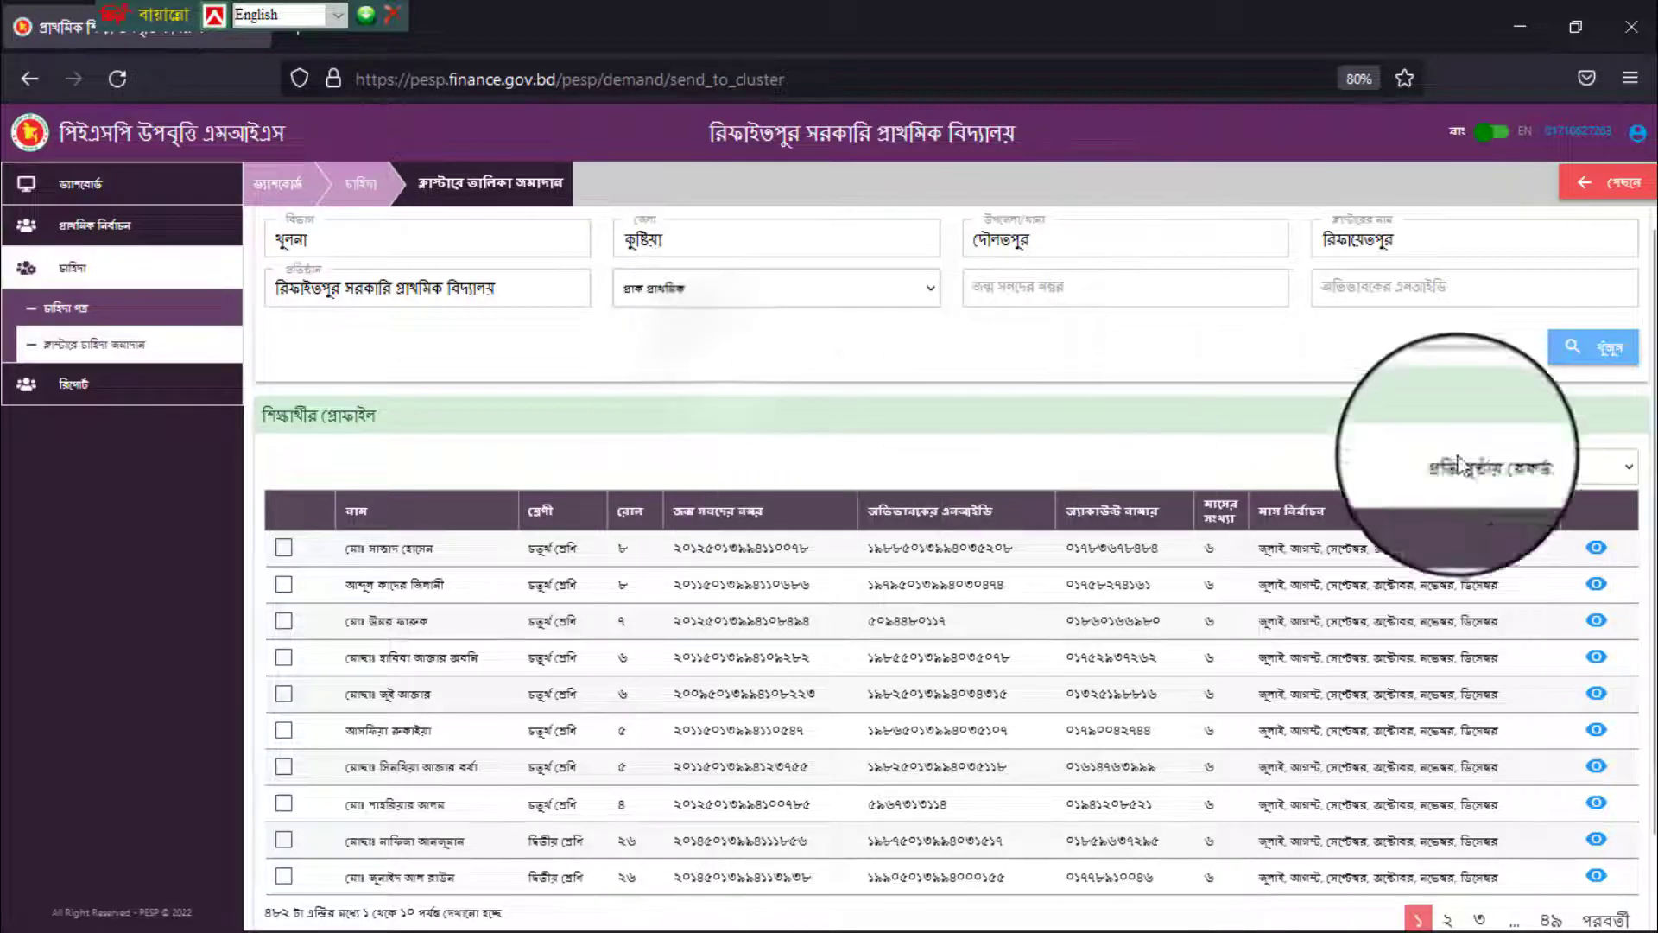
pyautogui.click(1631, 477)
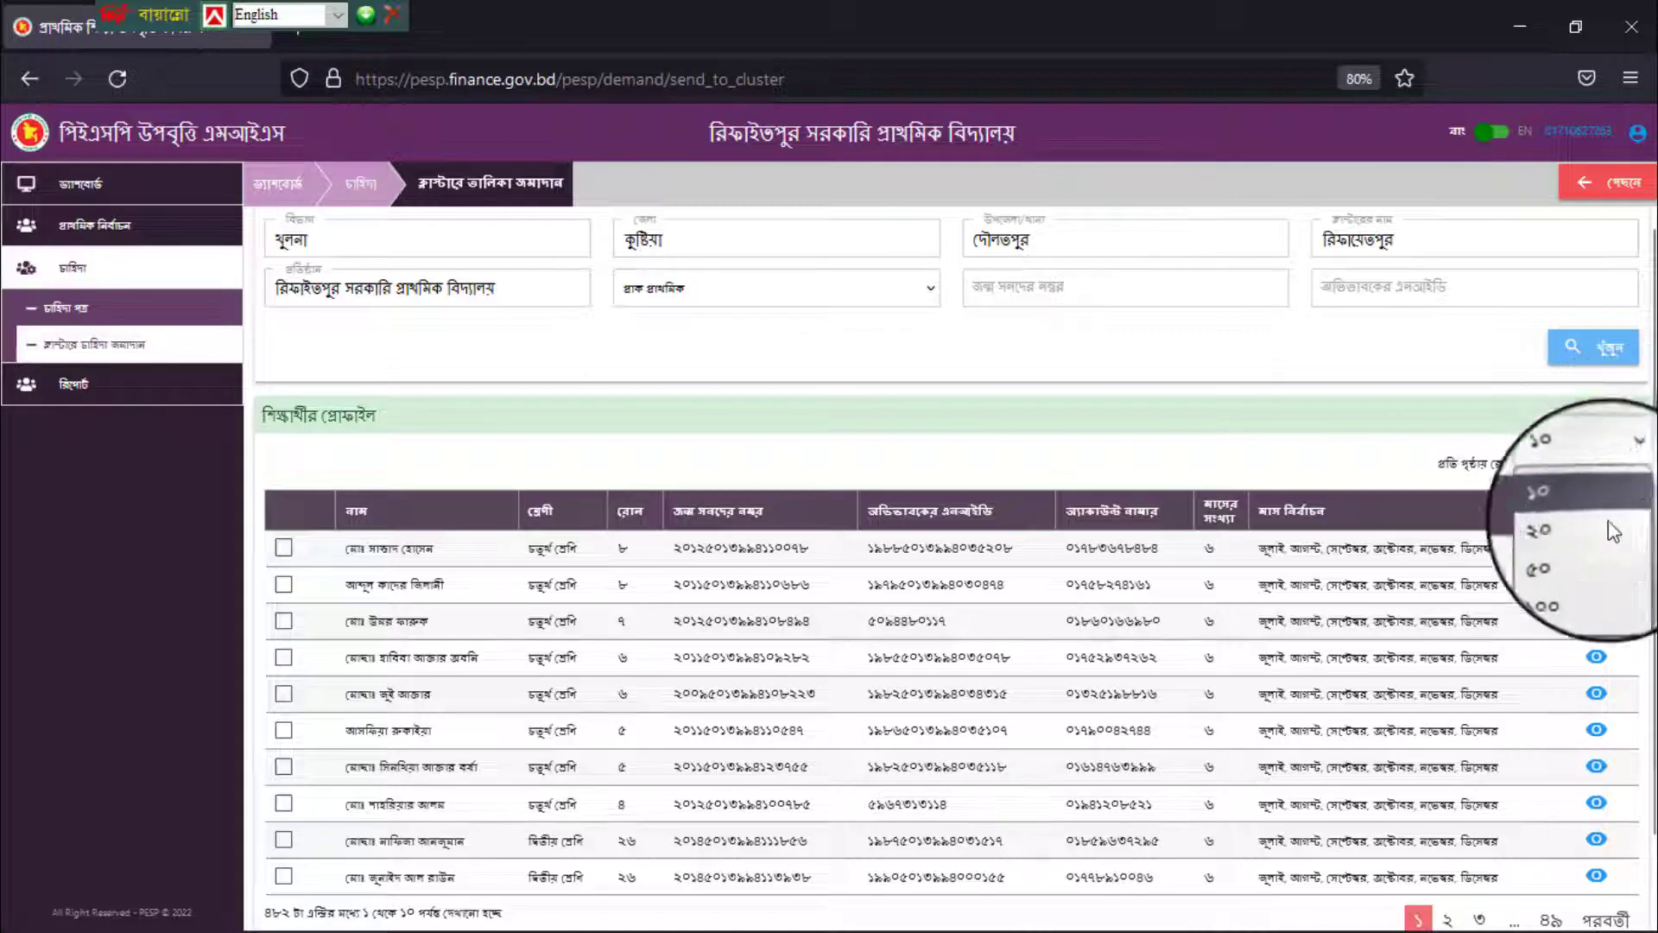
pyautogui.click(1593, 576)
pyautogui.click(1604, 350)
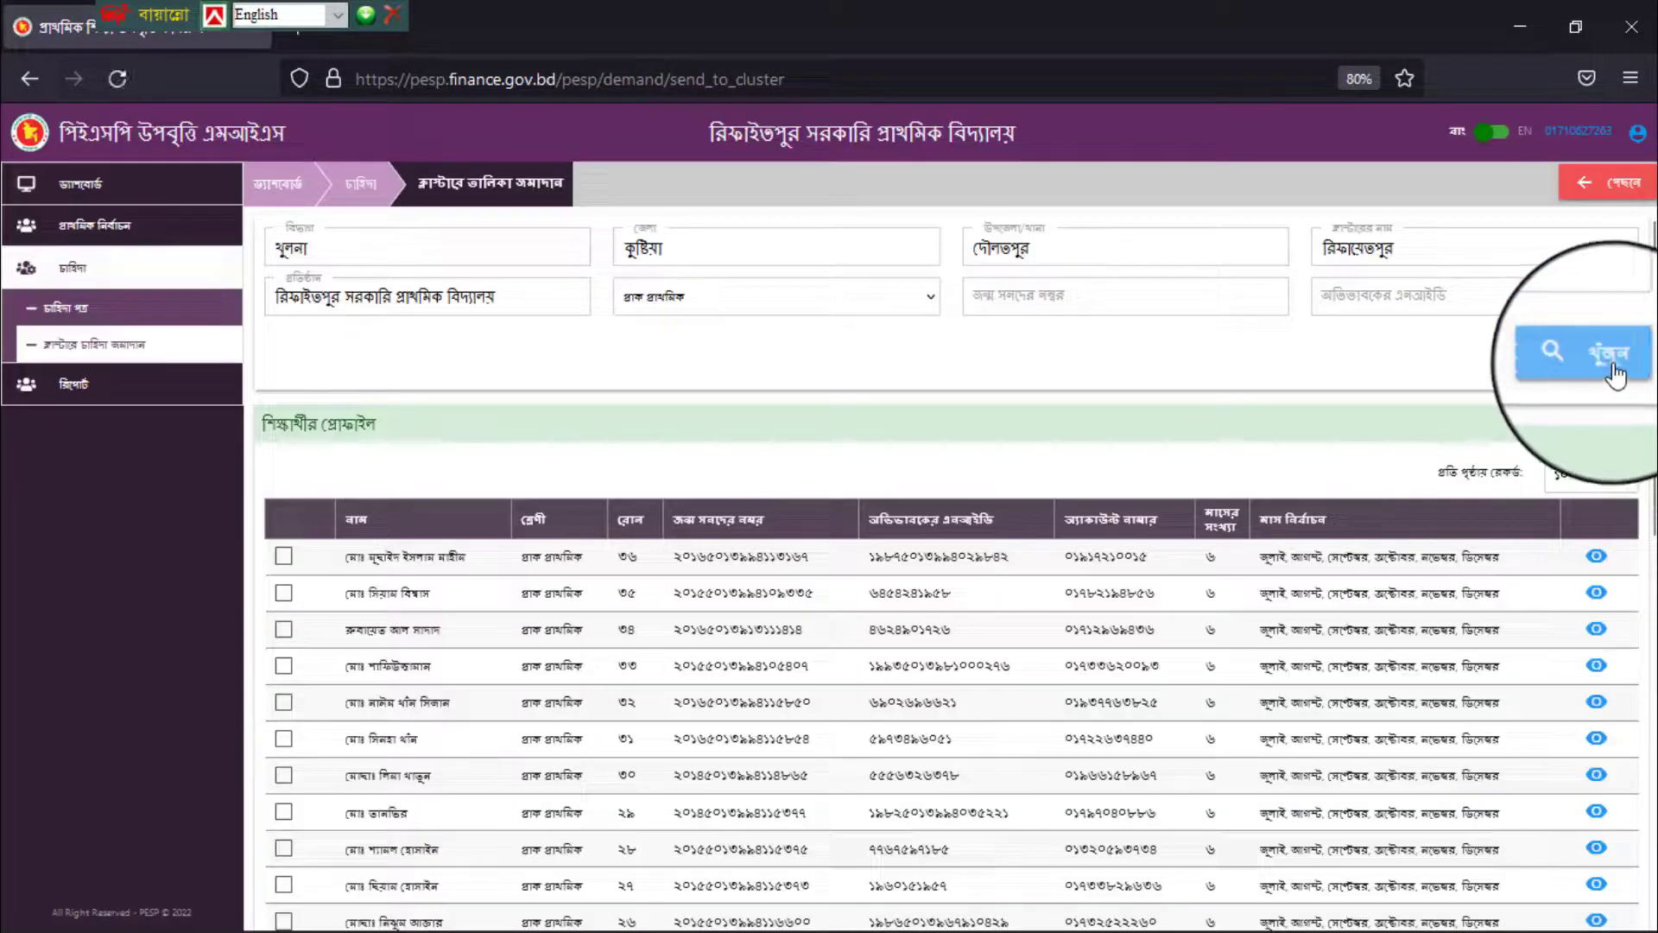
pyautogui.click(1613, 371)
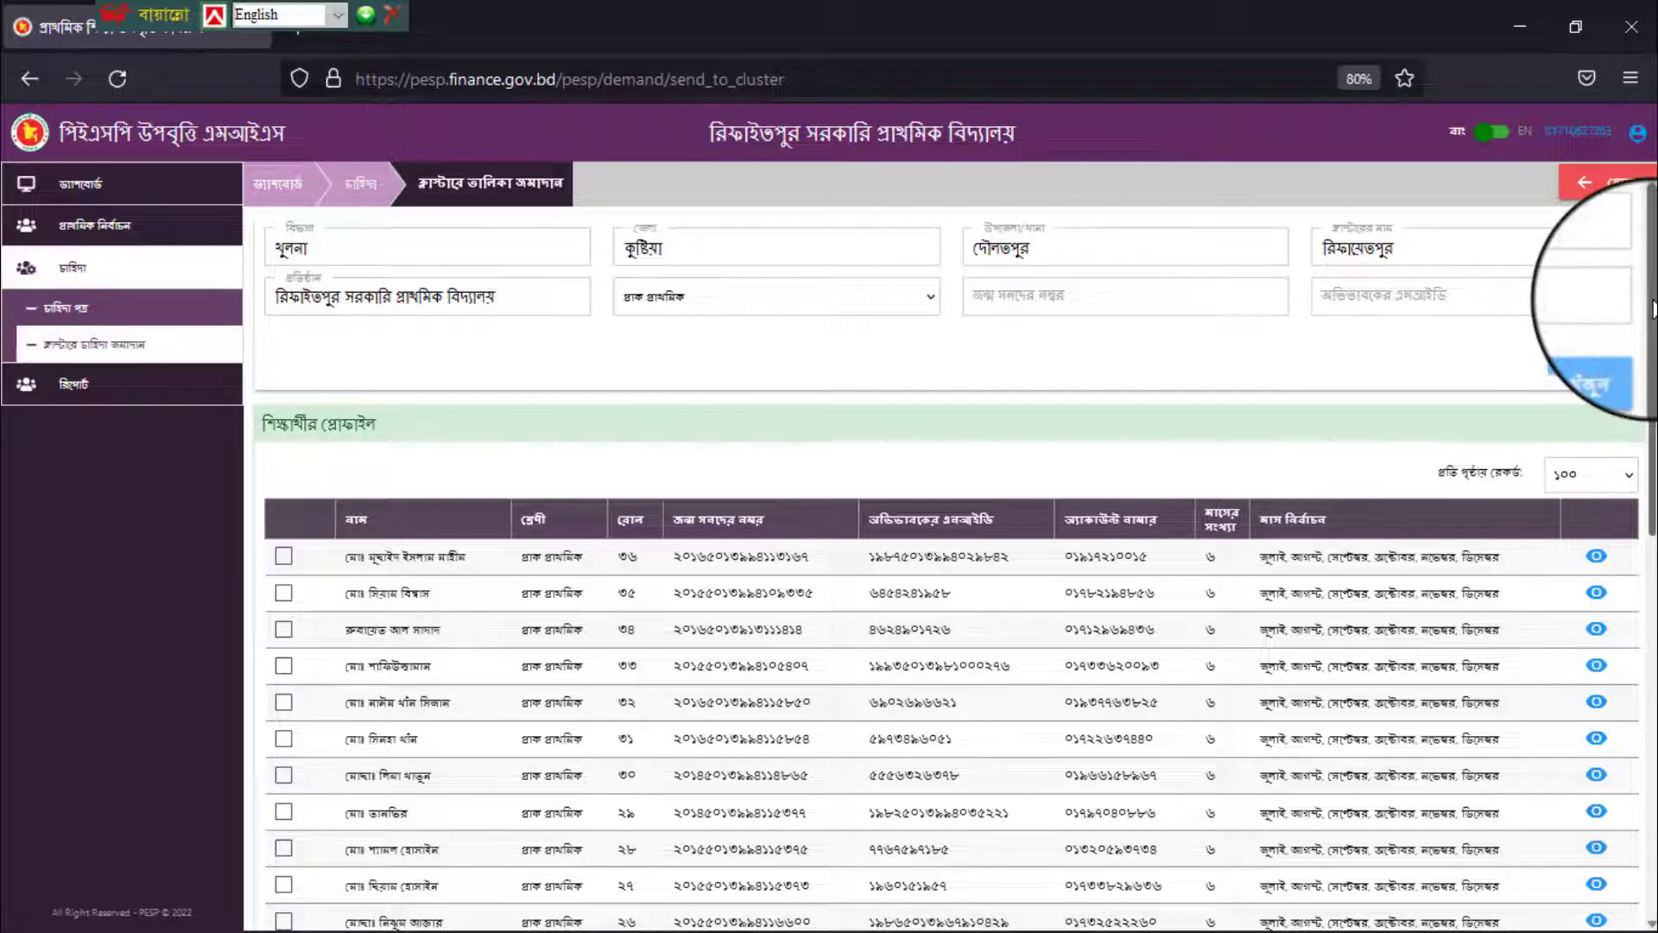
# - Check the প্রাক প্রাথমিক student list down to its end and select all students in it
pyautogui.moveTo(1652, 310); pyautogui.dragTo(1652, 674)
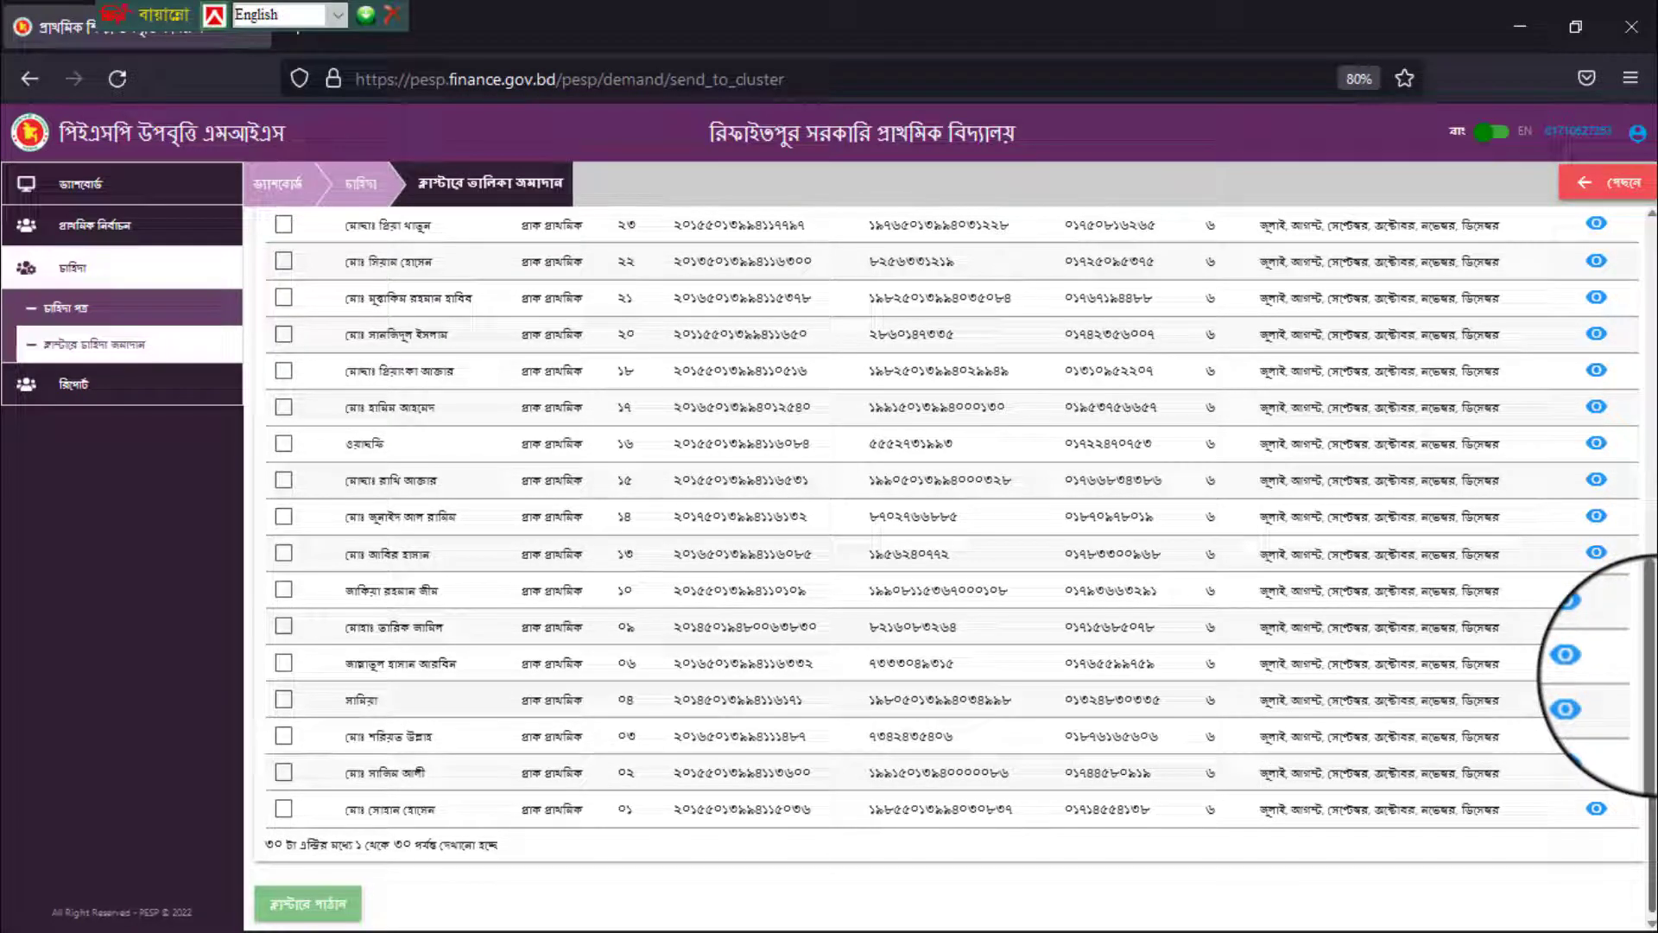
pyautogui.moveTo(1652, 673); pyautogui.dragTo(1652, 345)
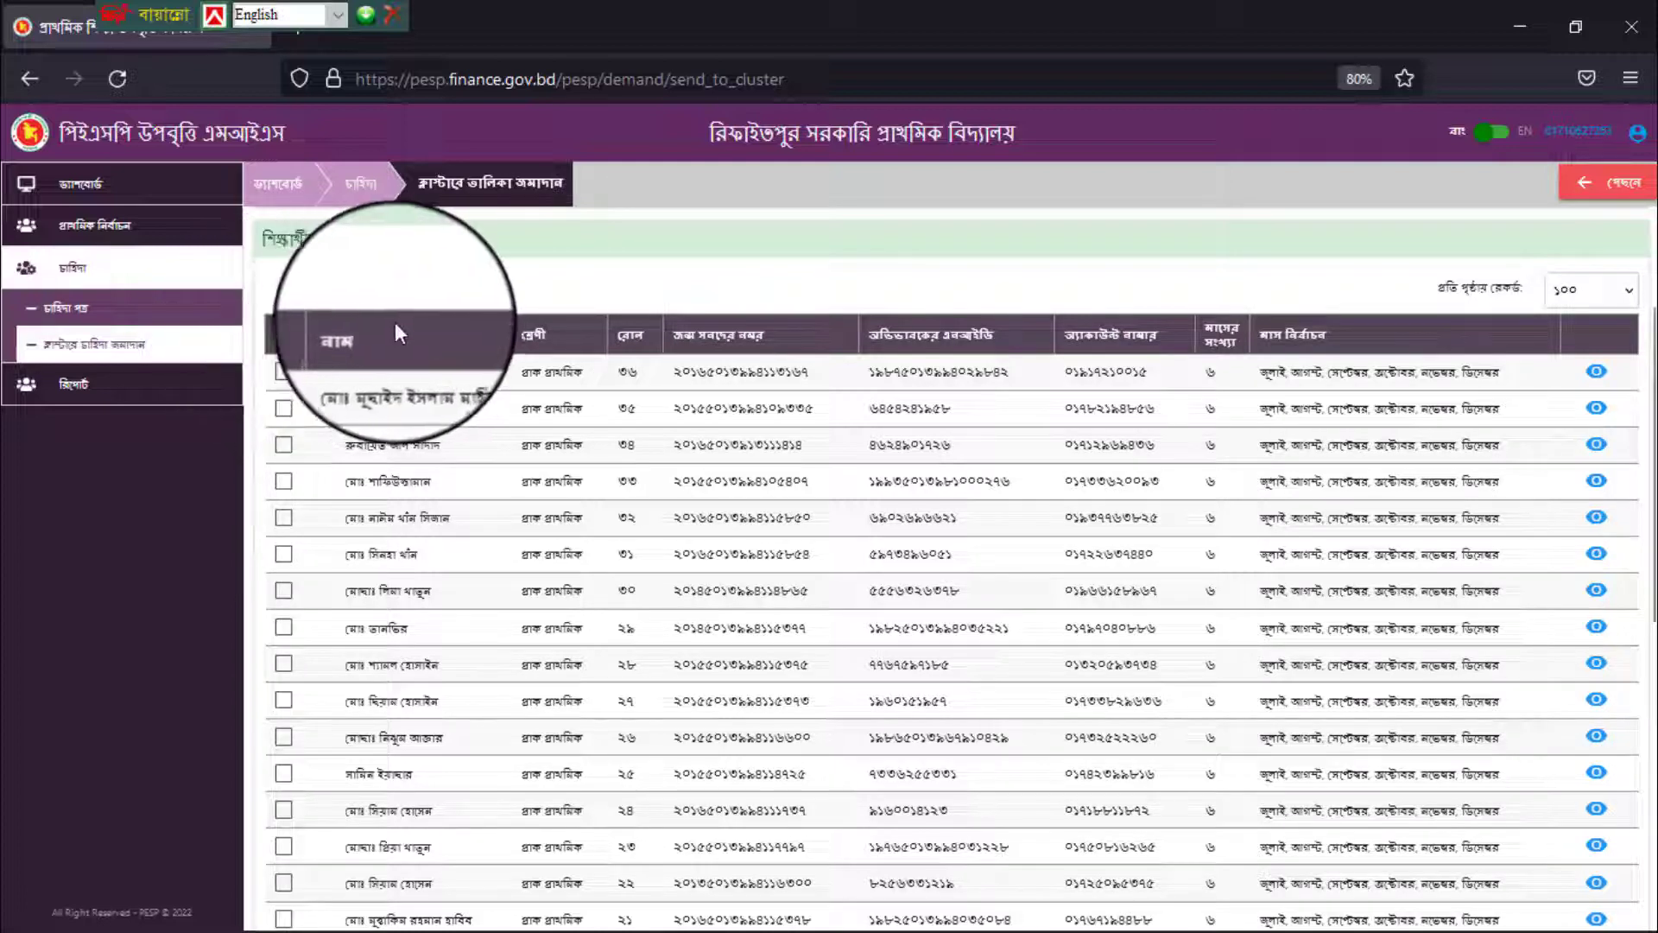
pyautogui.click(285, 344)
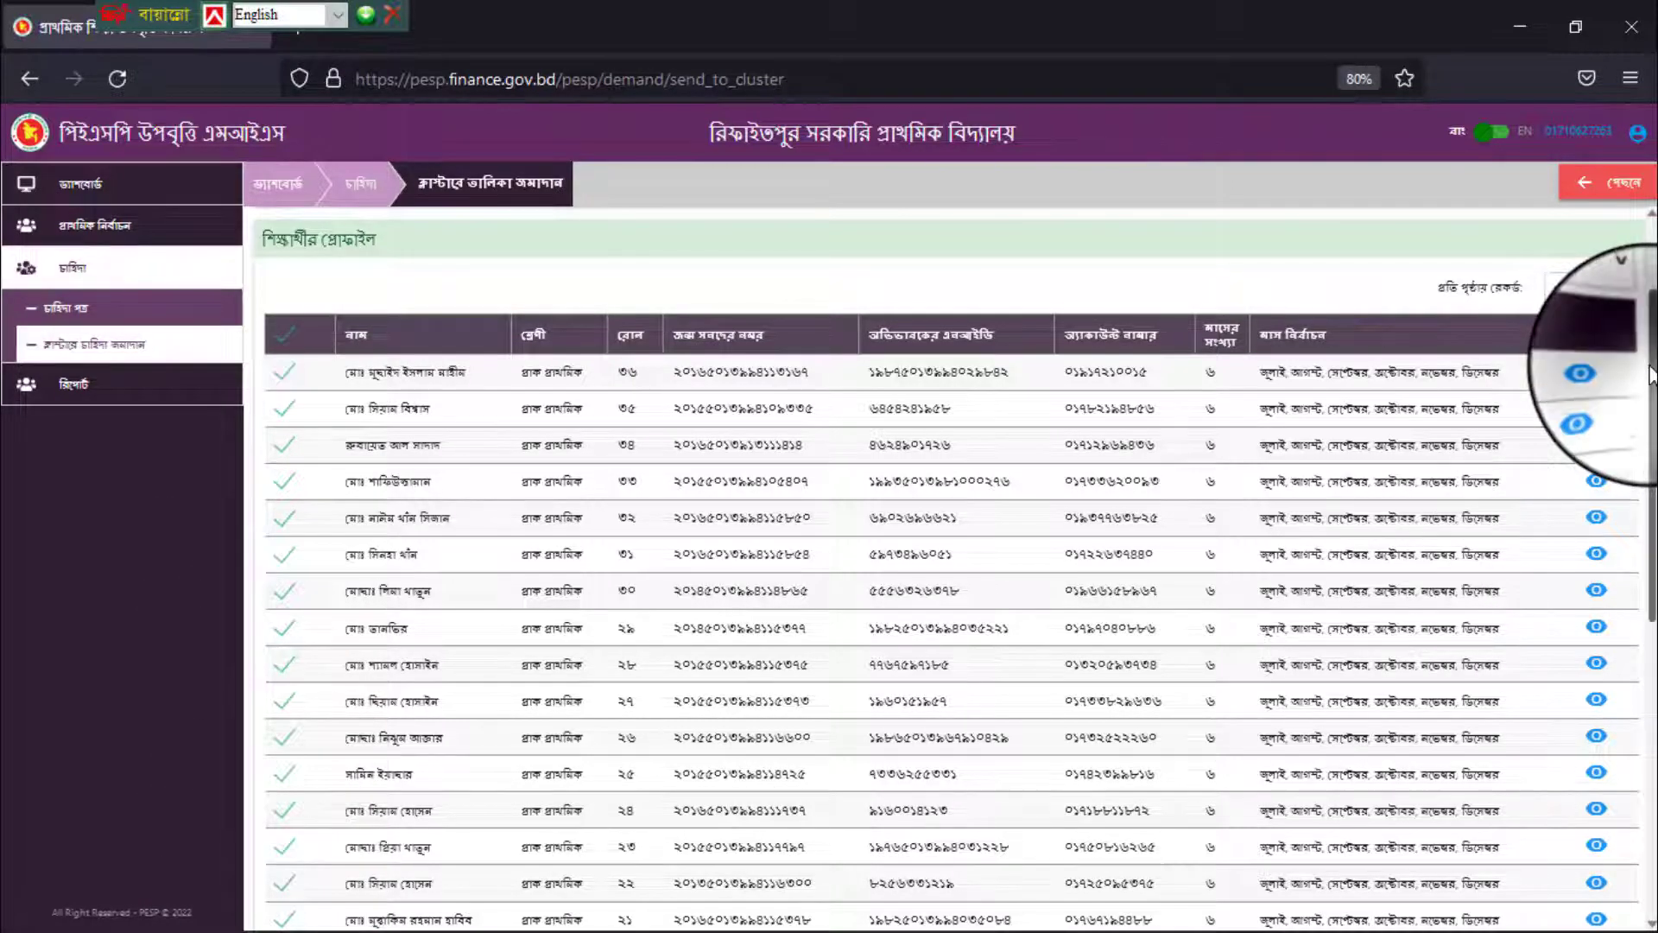
# - Review the selected প্রাক প্রাথমিক students, send their demand to the cluster and confirm the submission
pyautogui.moveTo(1649, 376); pyautogui.dragTo(1648, 747)
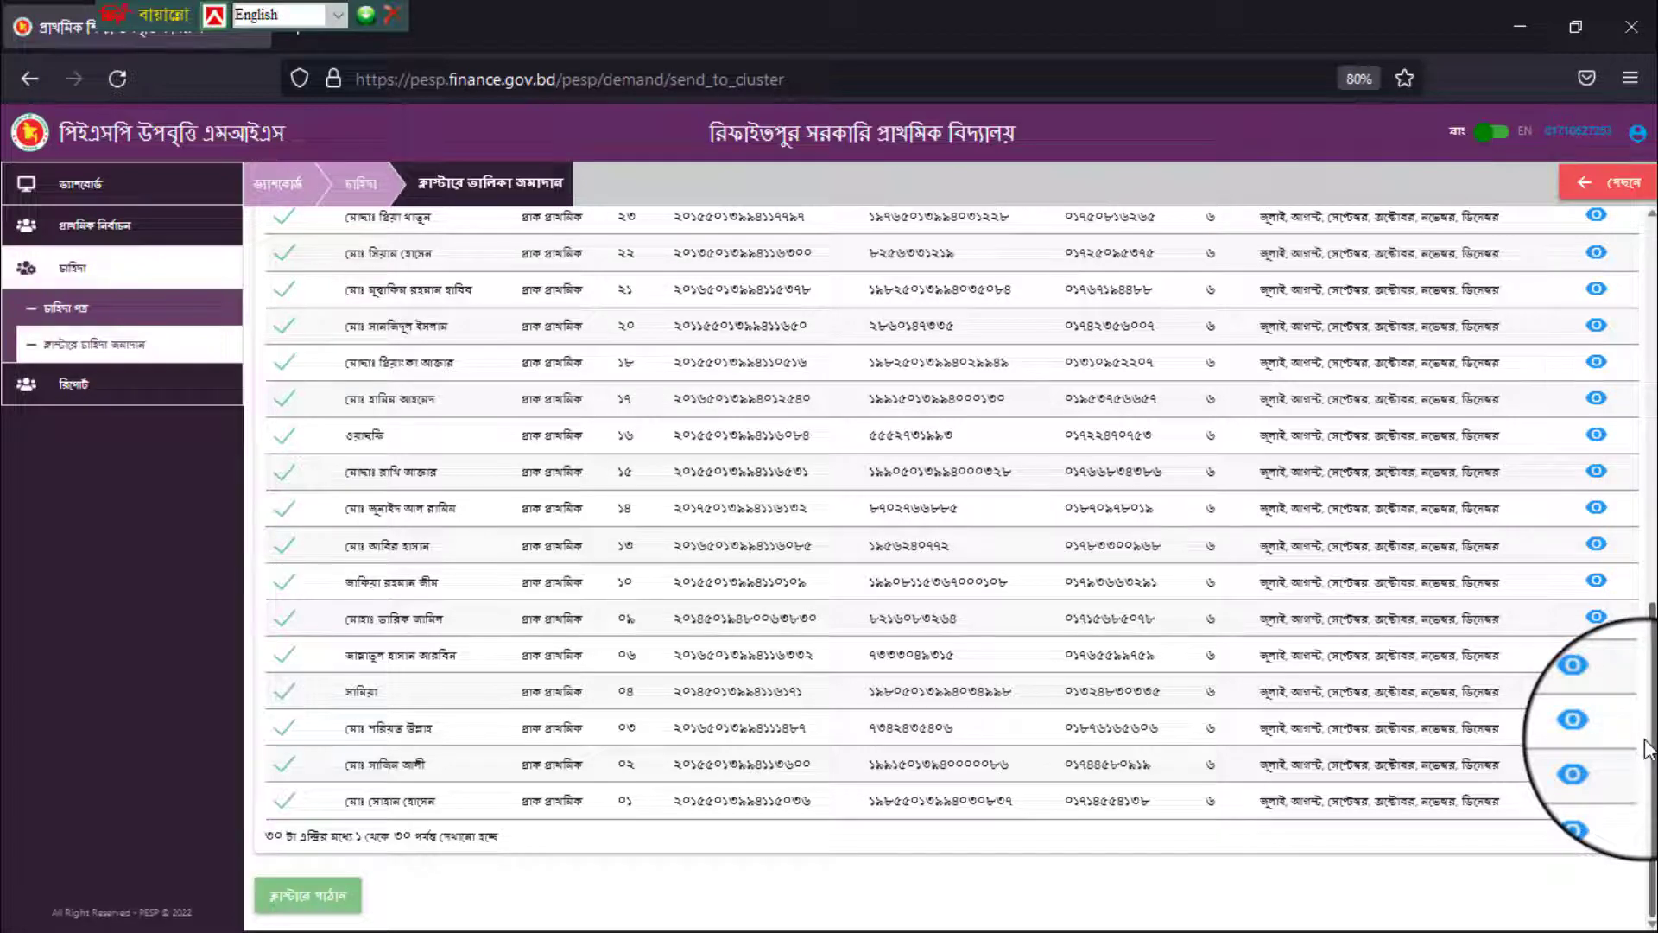
pyautogui.moveTo(1645, 741); pyautogui.dragTo(1655, 350)
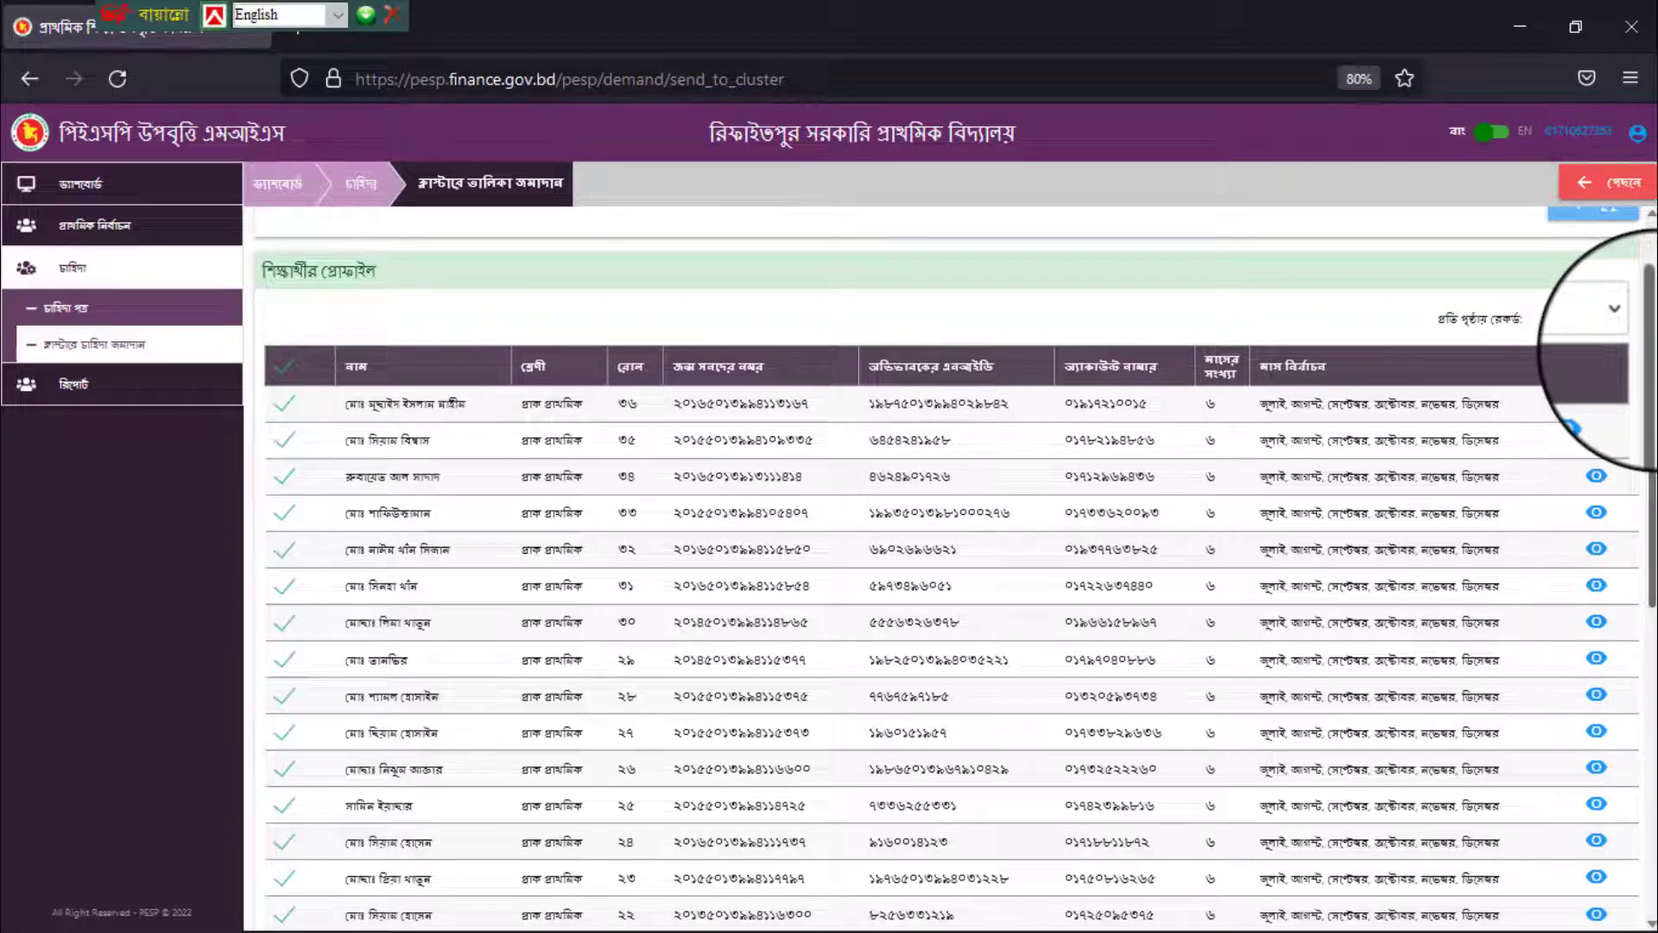
pyautogui.moveTo(1651, 349); pyautogui.dragTo(1651, 743)
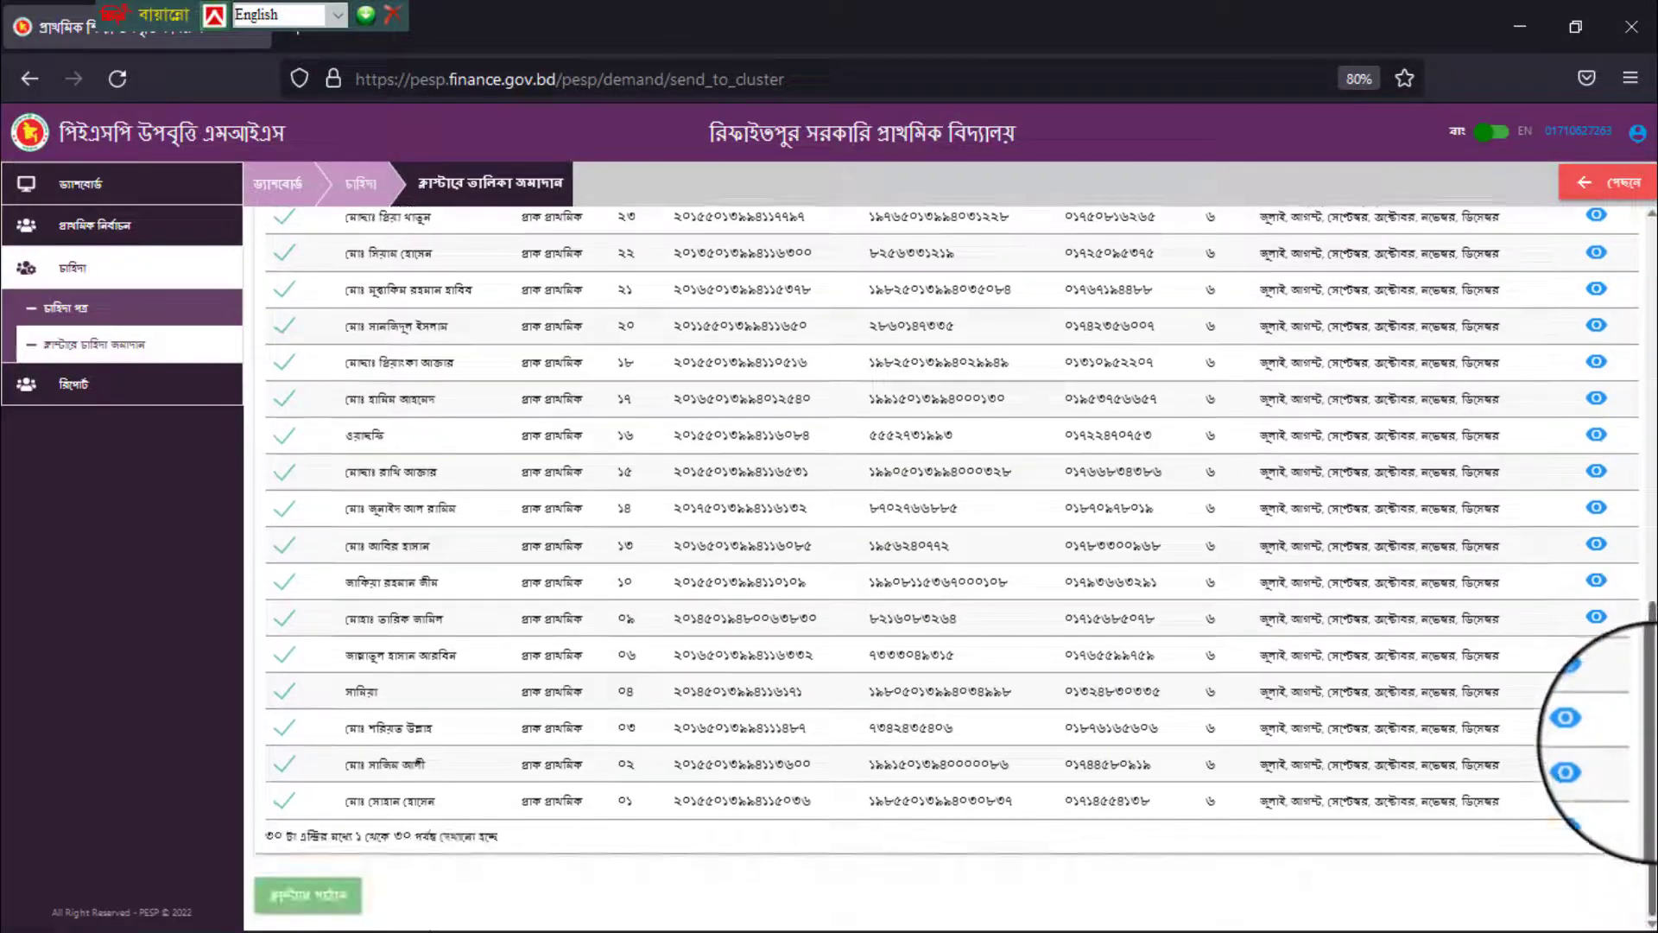
pyautogui.click(309, 894)
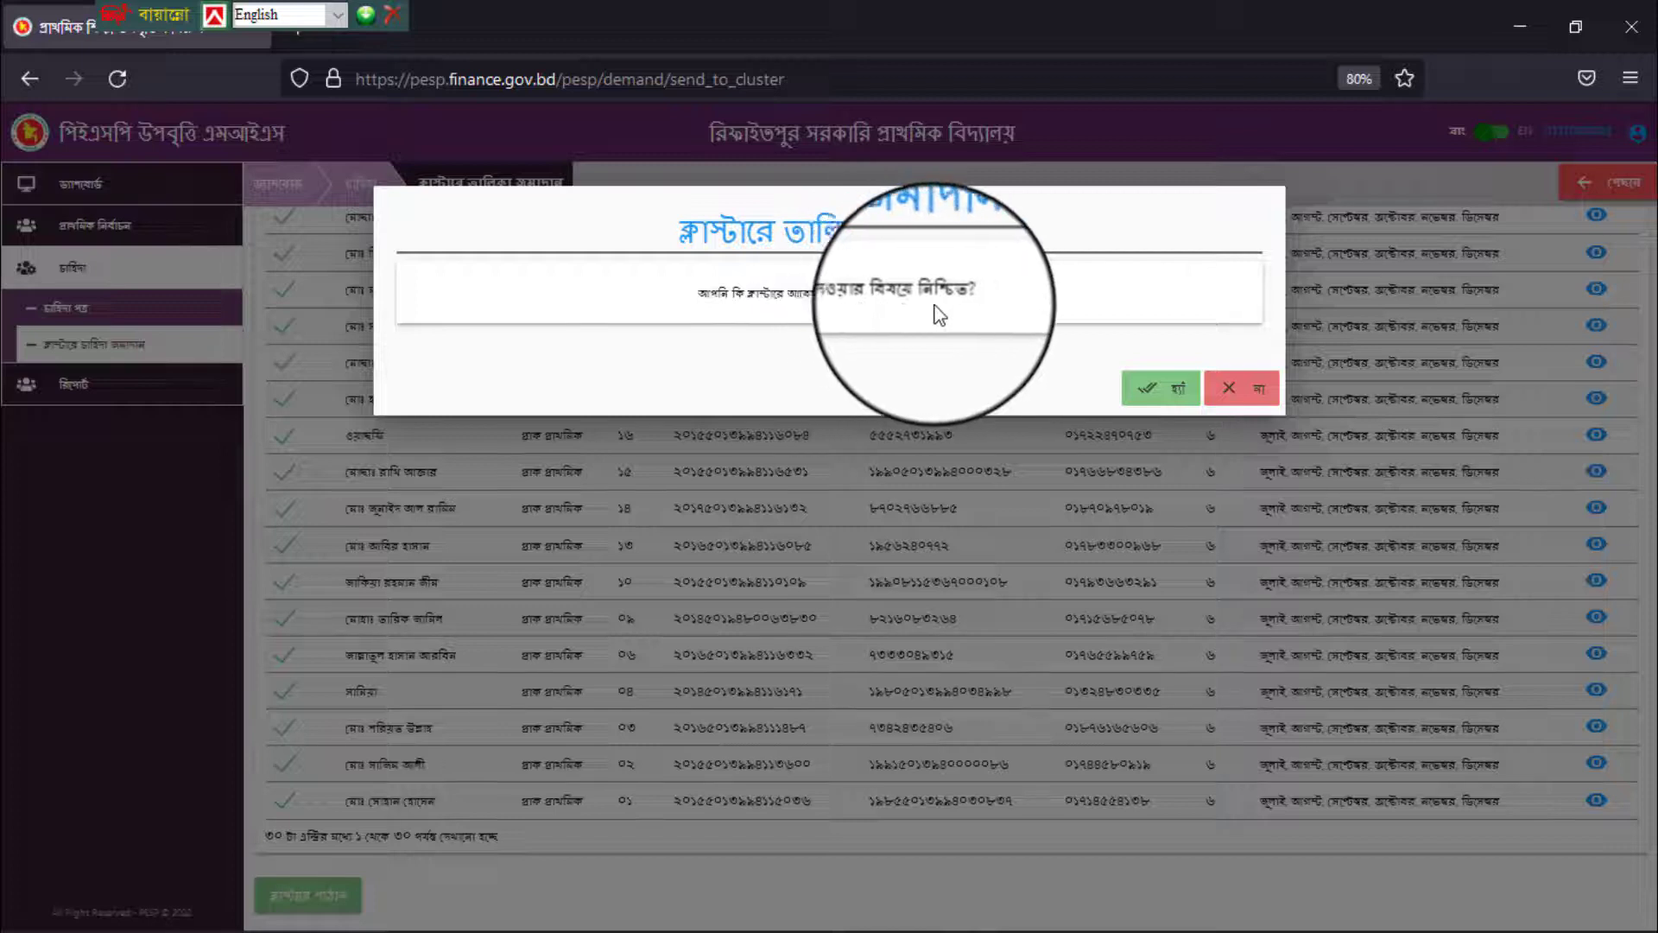
pyautogui.click(1152, 398)
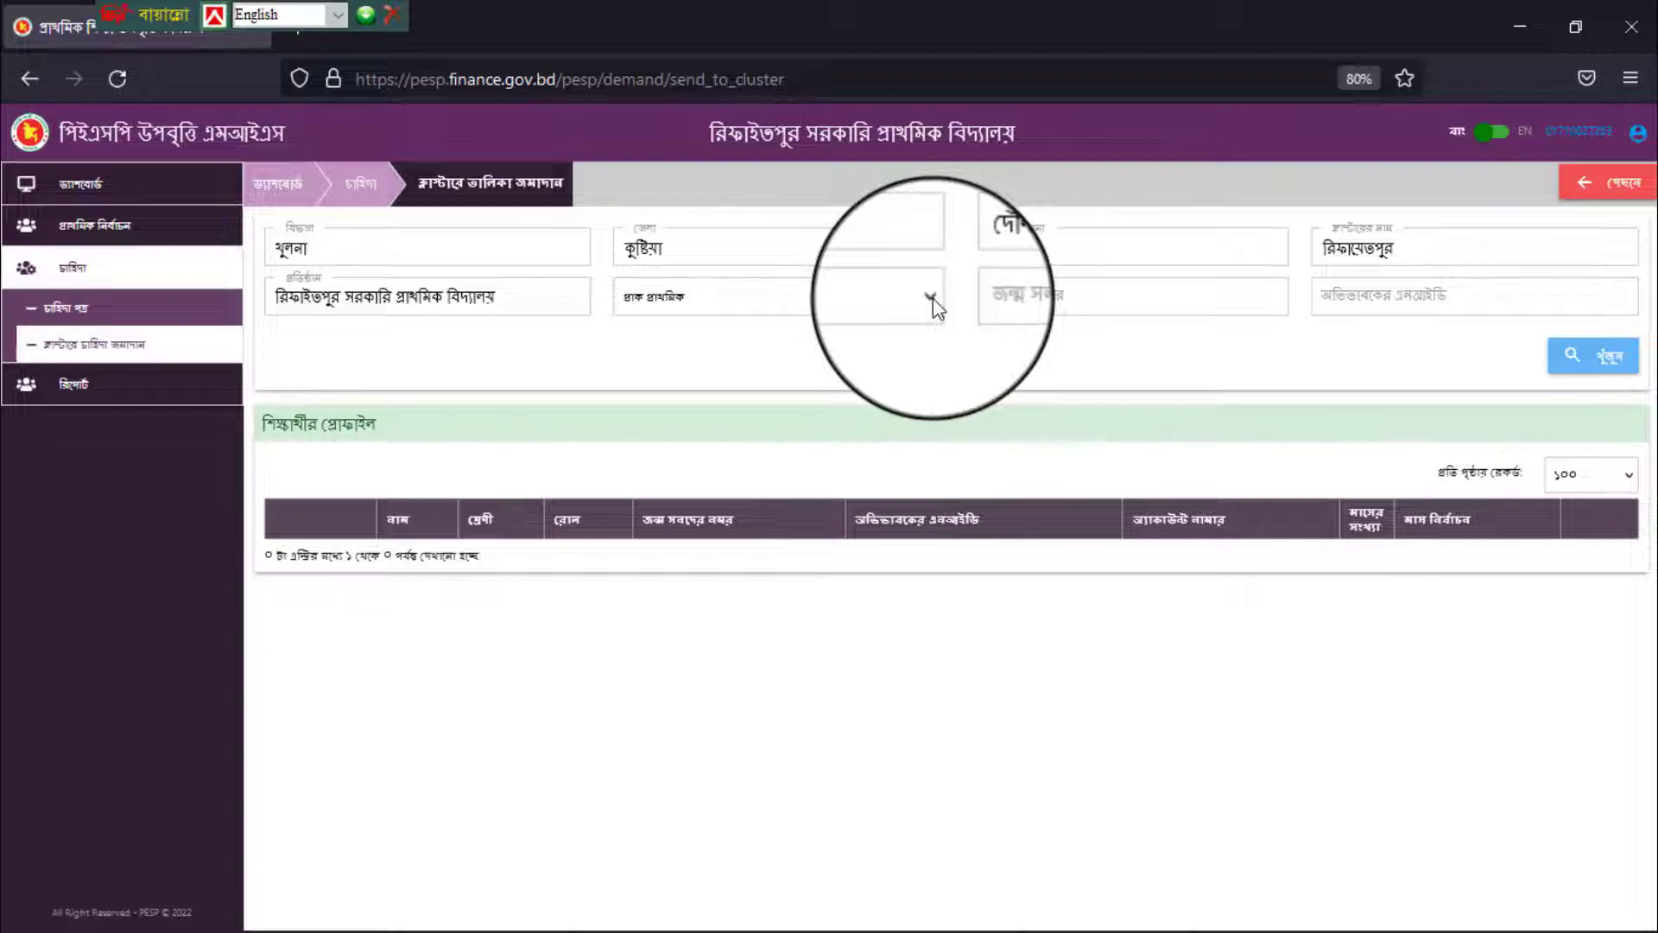
# - List the প্রথম শ্রেণি students through the class filter with ১০০ records per page
pyautogui.click(933, 298)
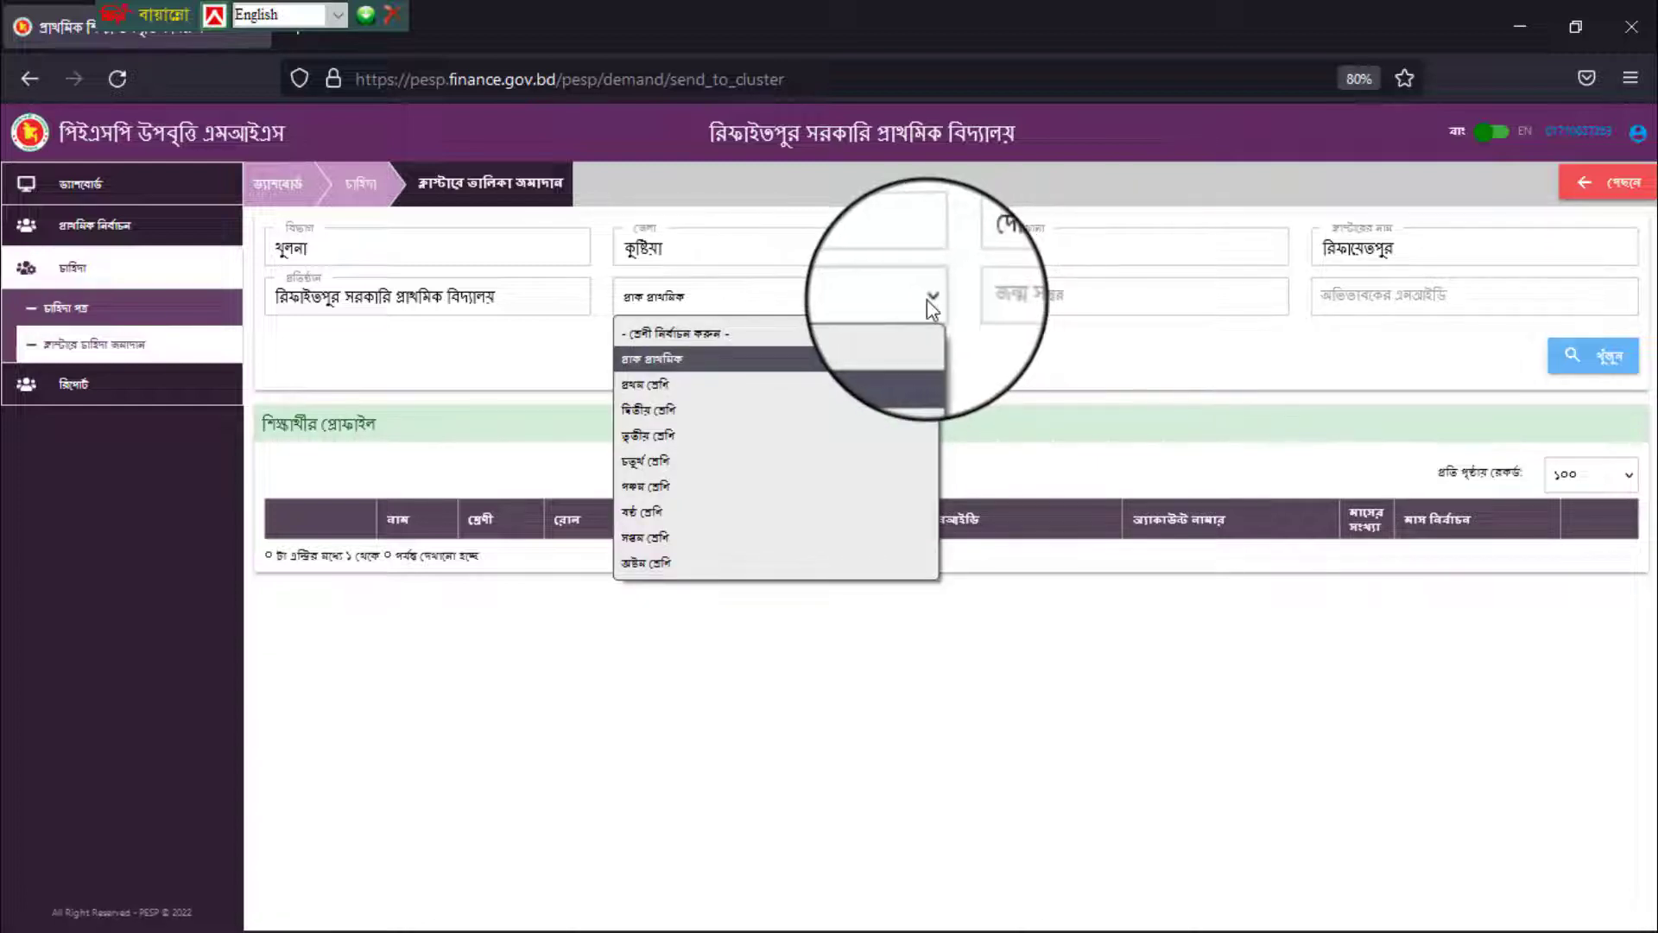
pyautogui.click(842, 382)
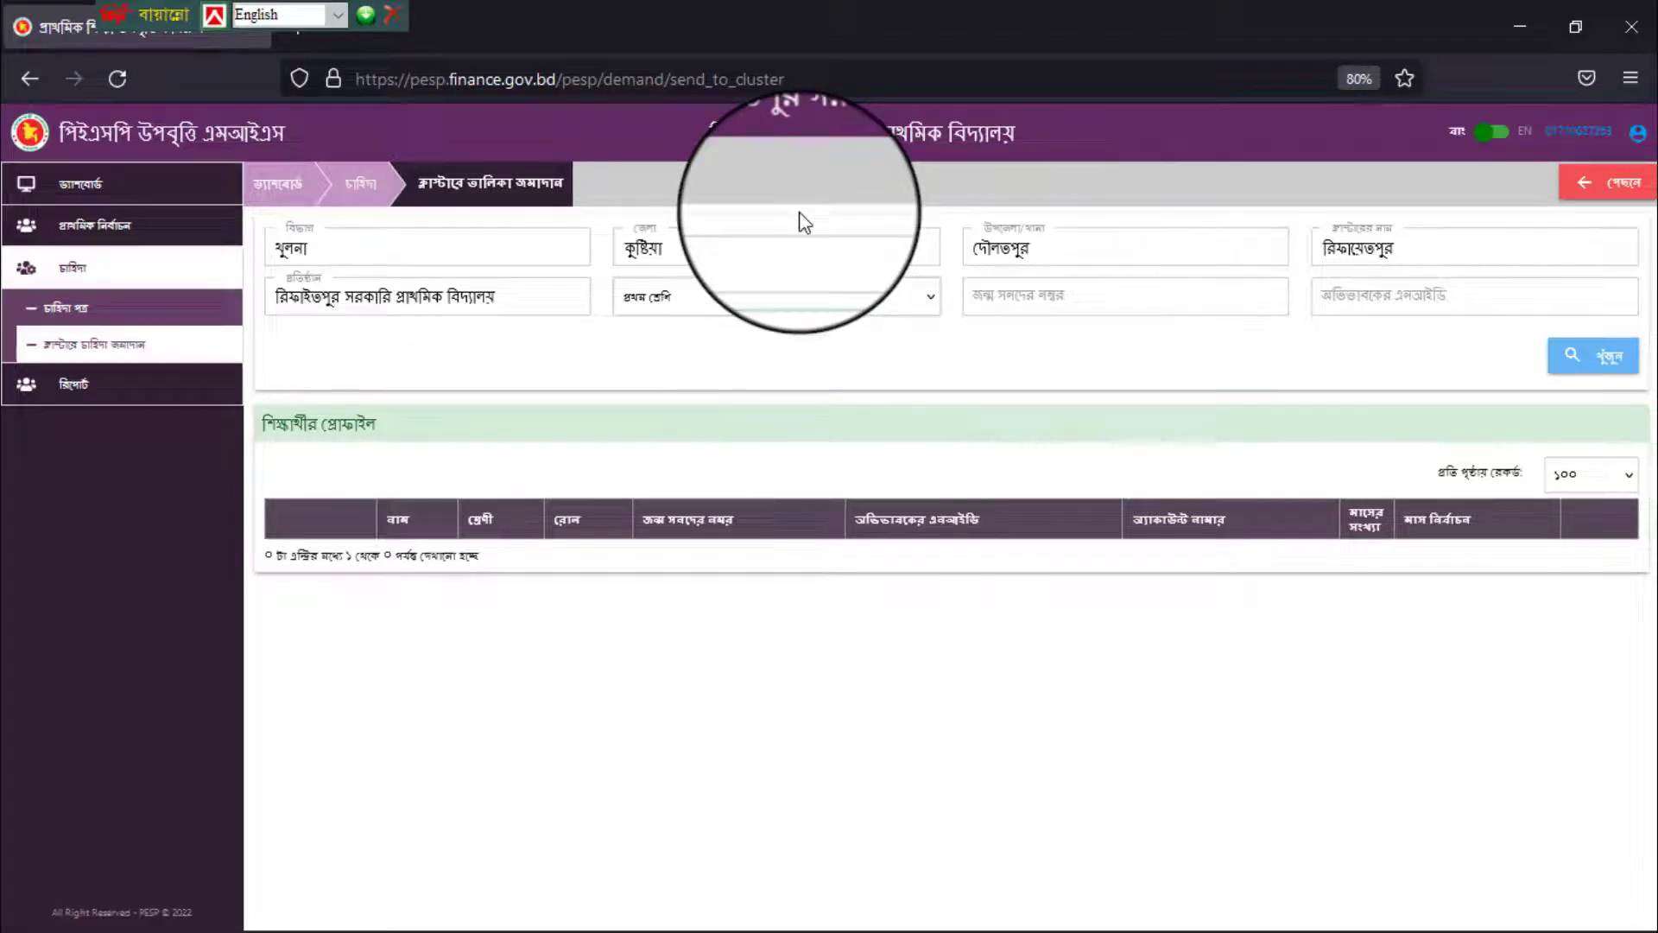
pyautogui.click(932, 298)
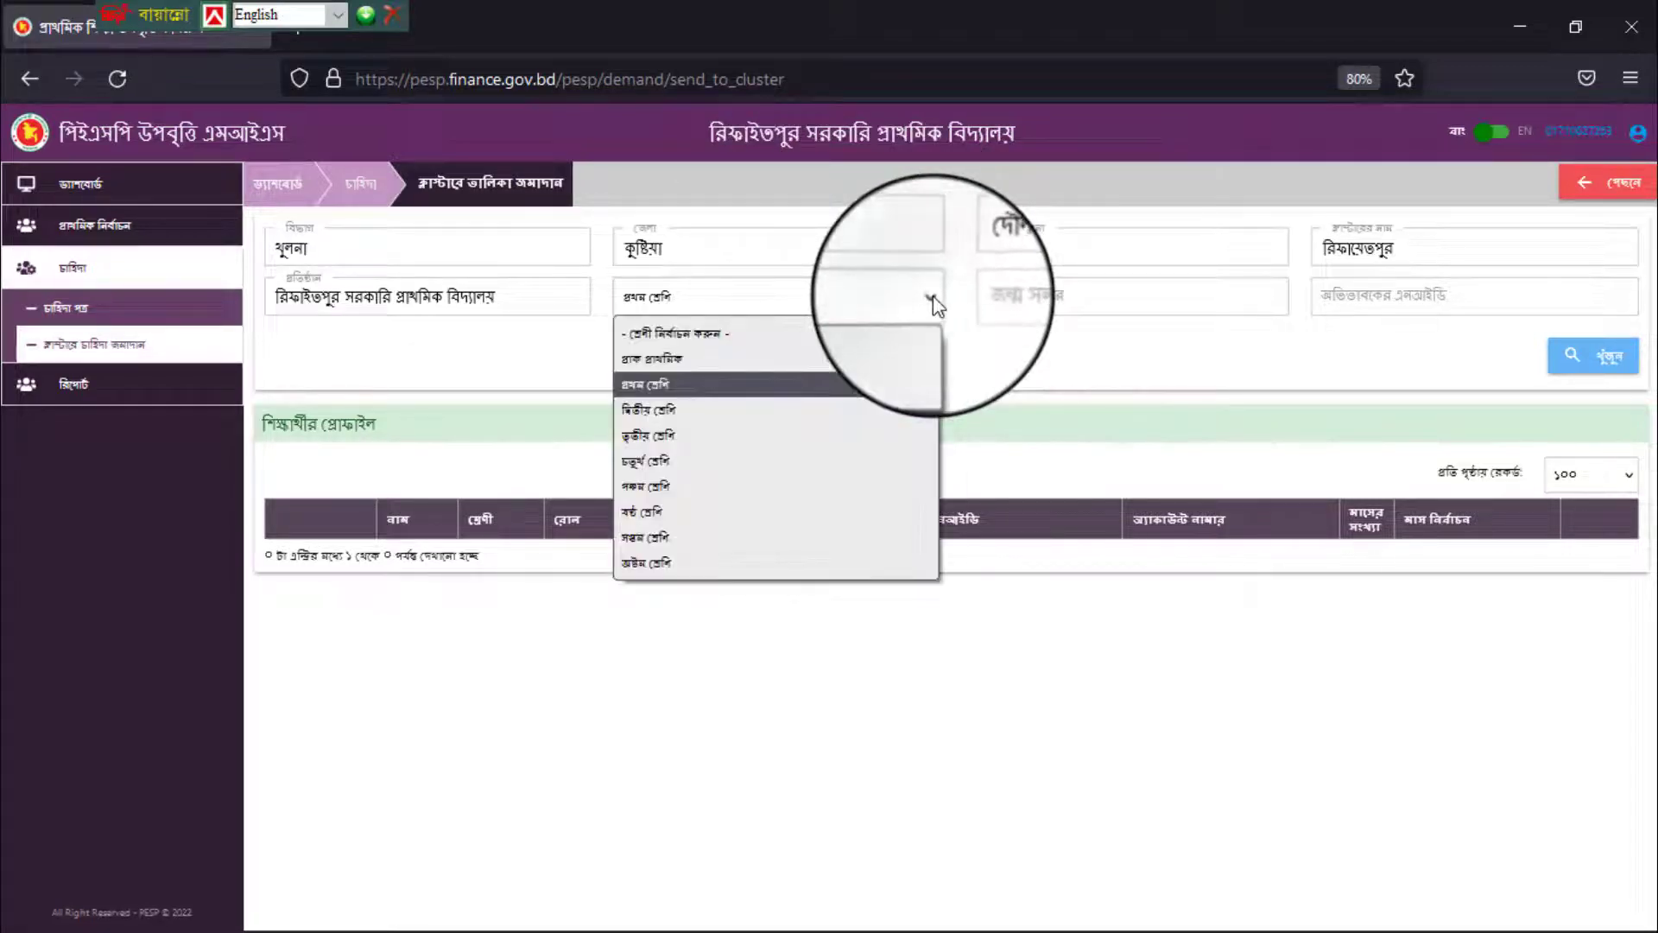
pyautogui.click(808, 385)
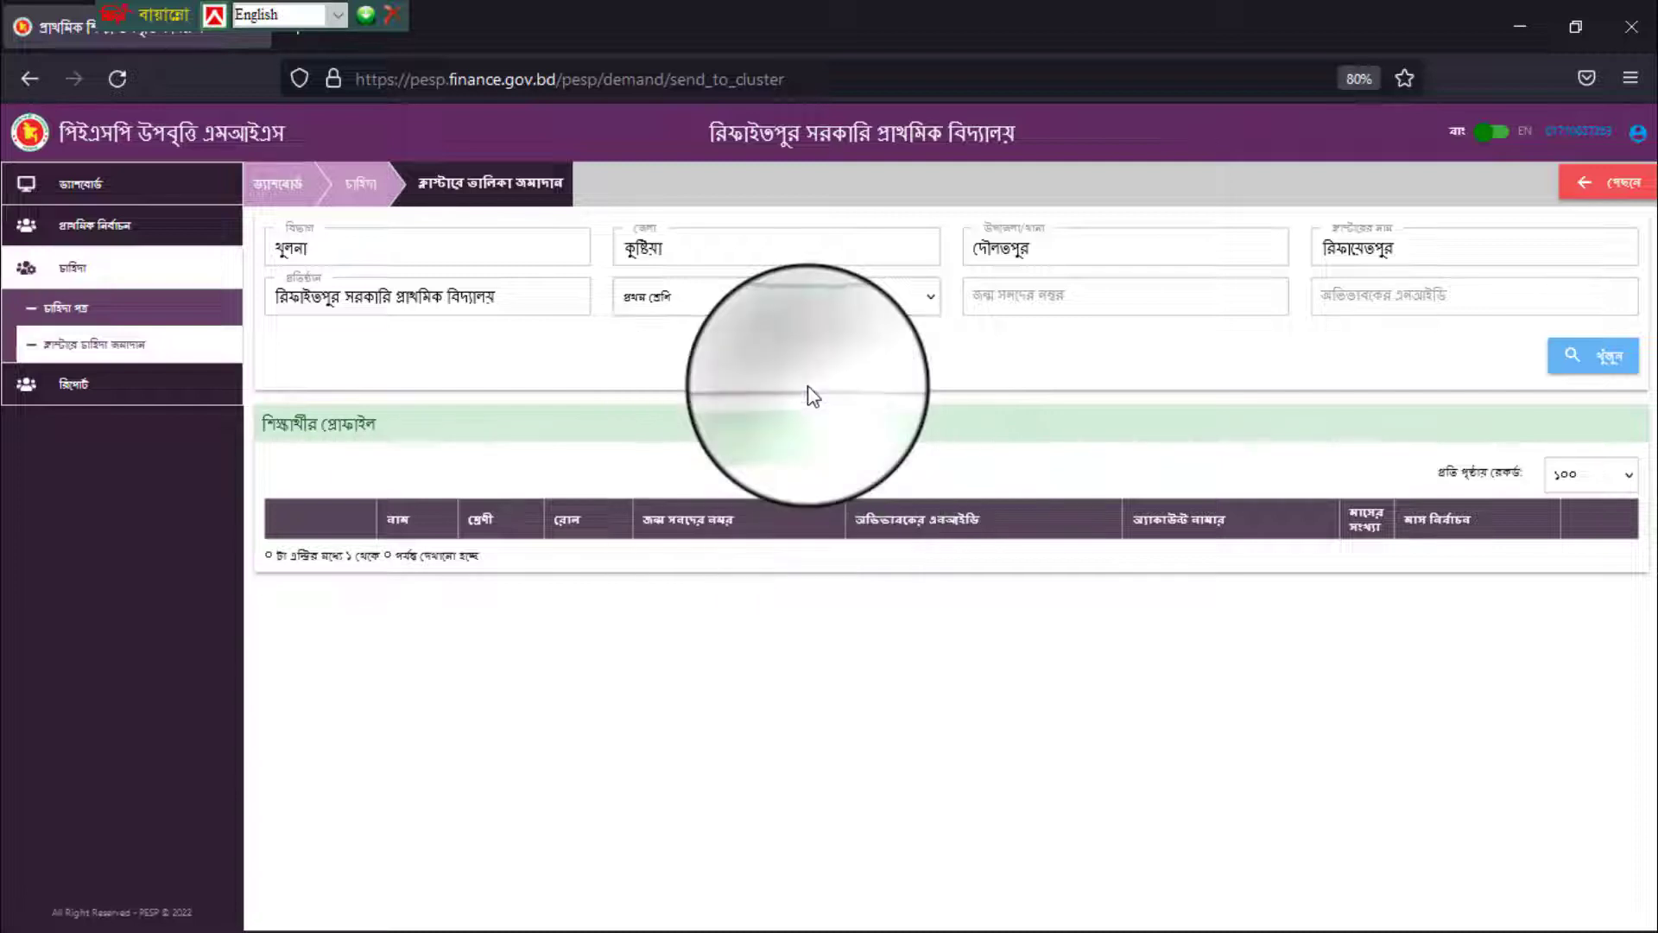
pyautogui.click(1630, 489)
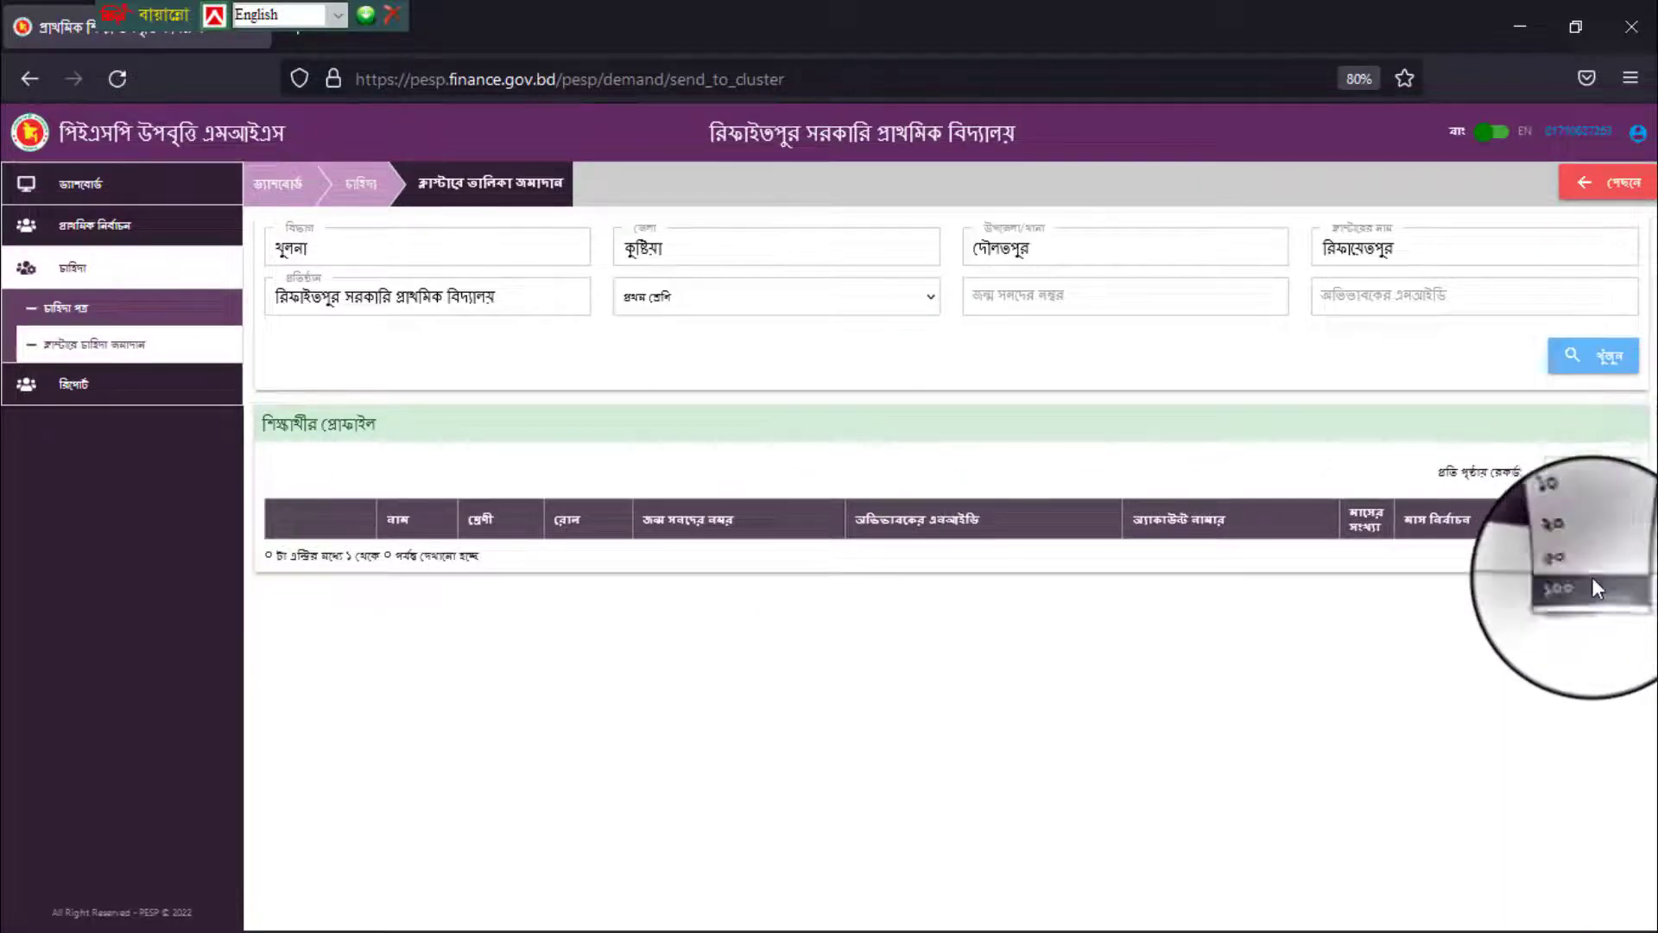
pyautogui.click(1596, 587)
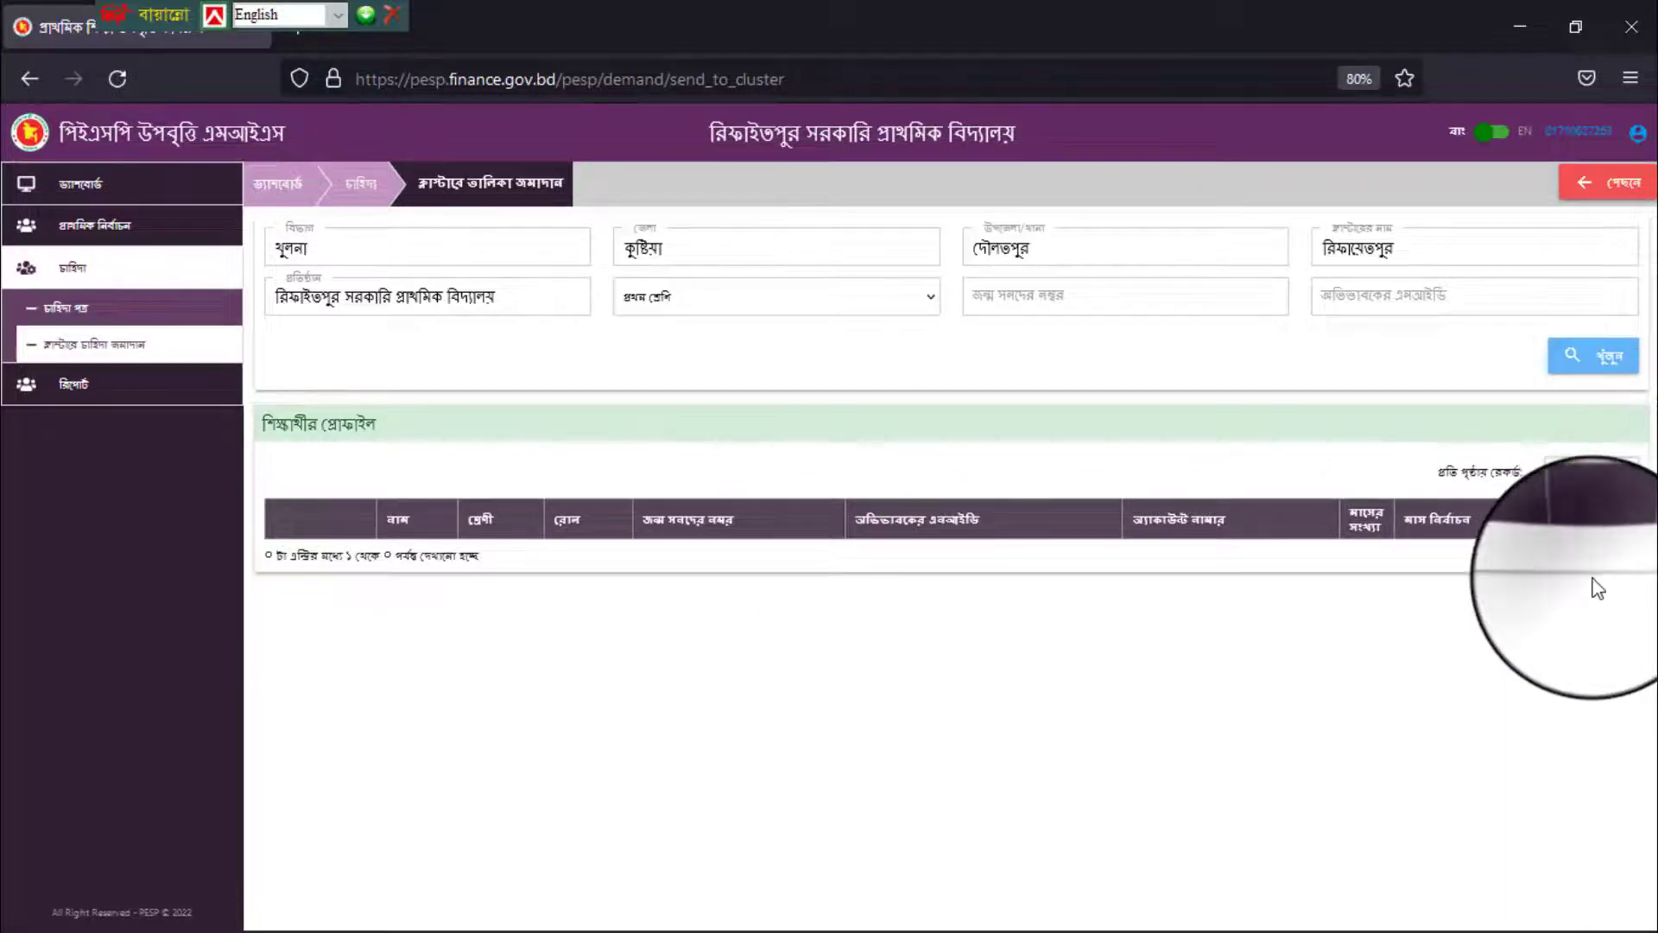
pyautogui.click(1603, 364)
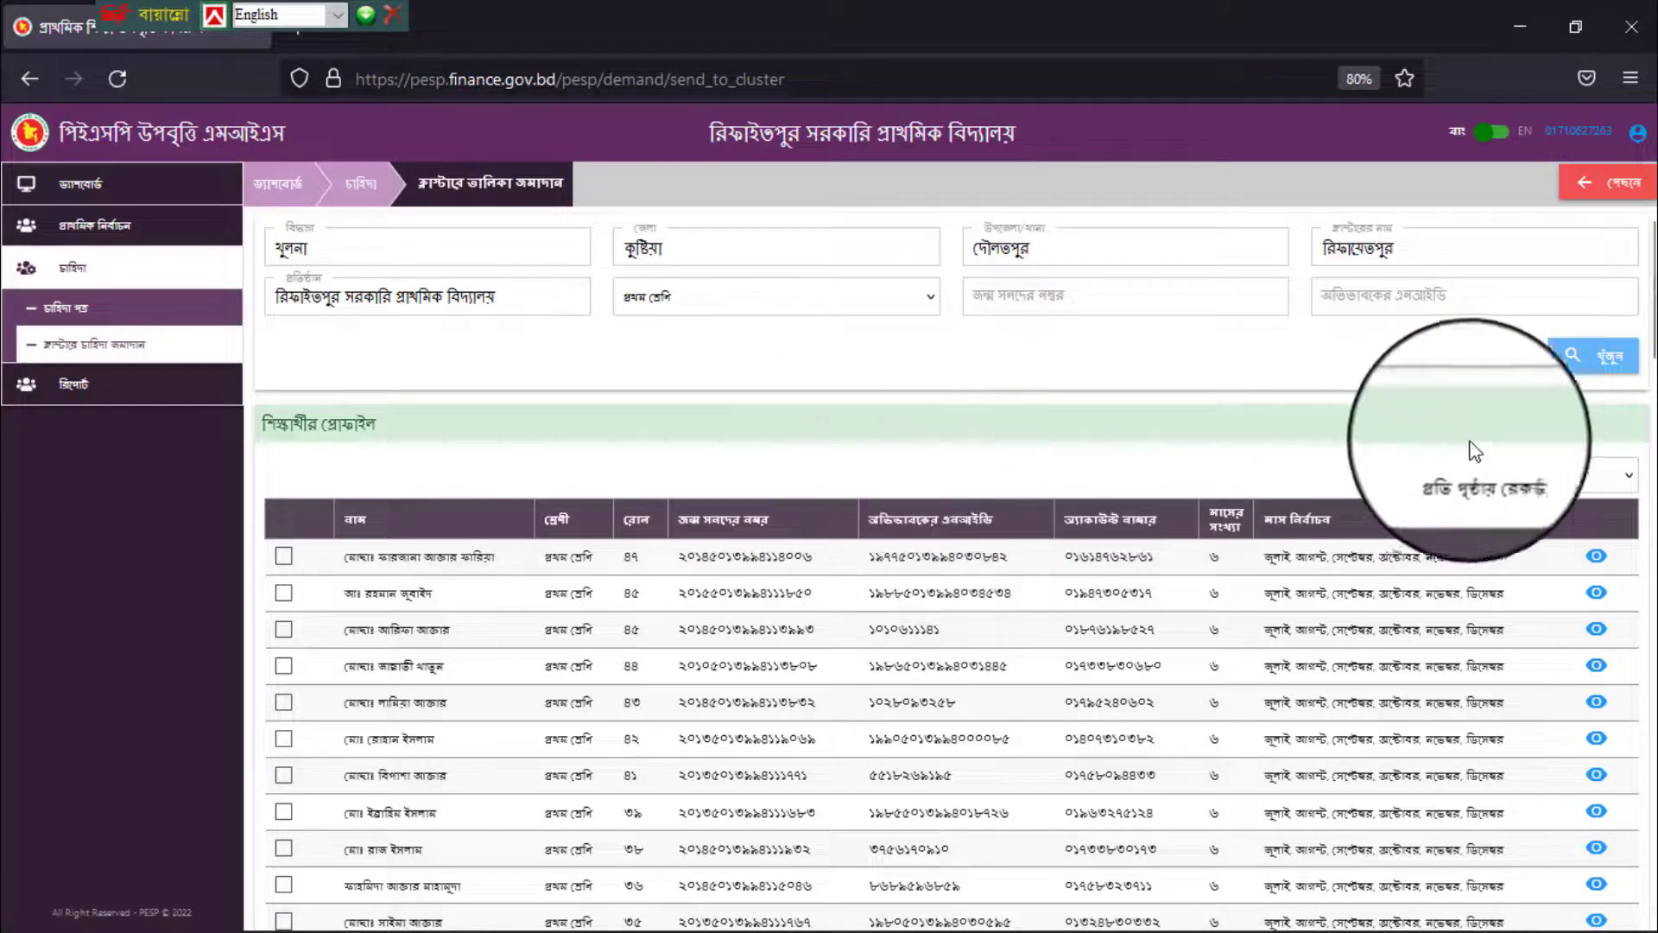
# - Select all listed প্রথম শ্রেণি students for submission to the cluster
pyautogui.moveTo(1650, 341)
pyautogui.mouseDown()
pyautogui.moveTo(1650, 872)
pyautogui.moveTo(1650, 259)
pyautogui.moveTo(1655, 332)
pyautogui.mouseUp()
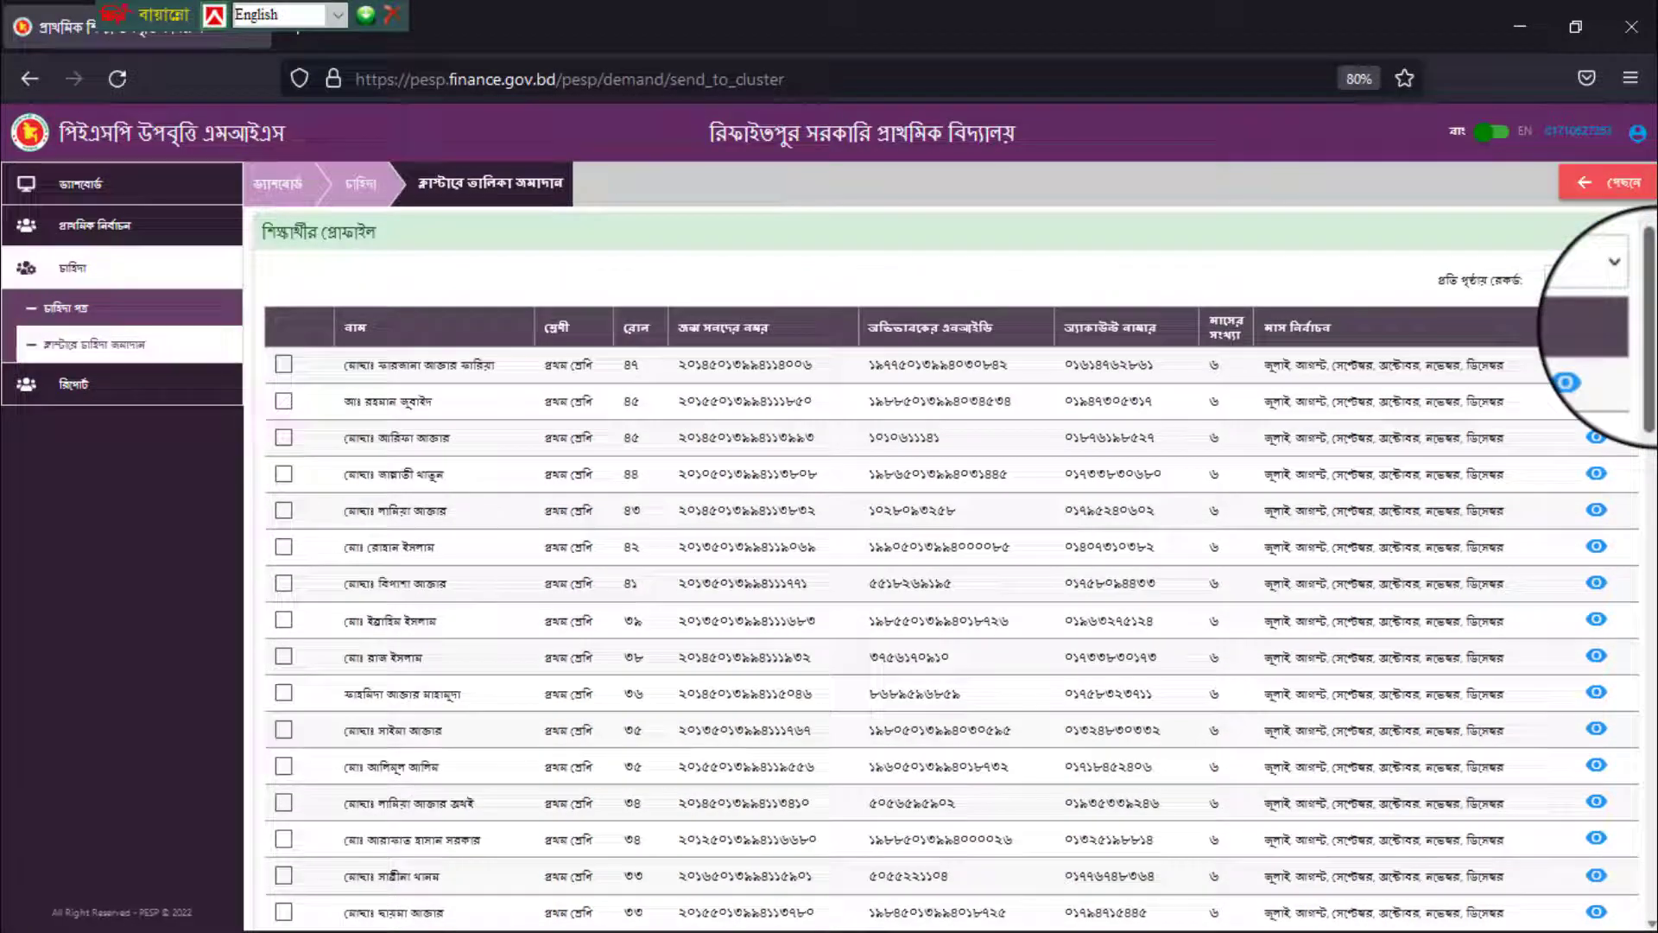
pyautogui.click(285, 327)
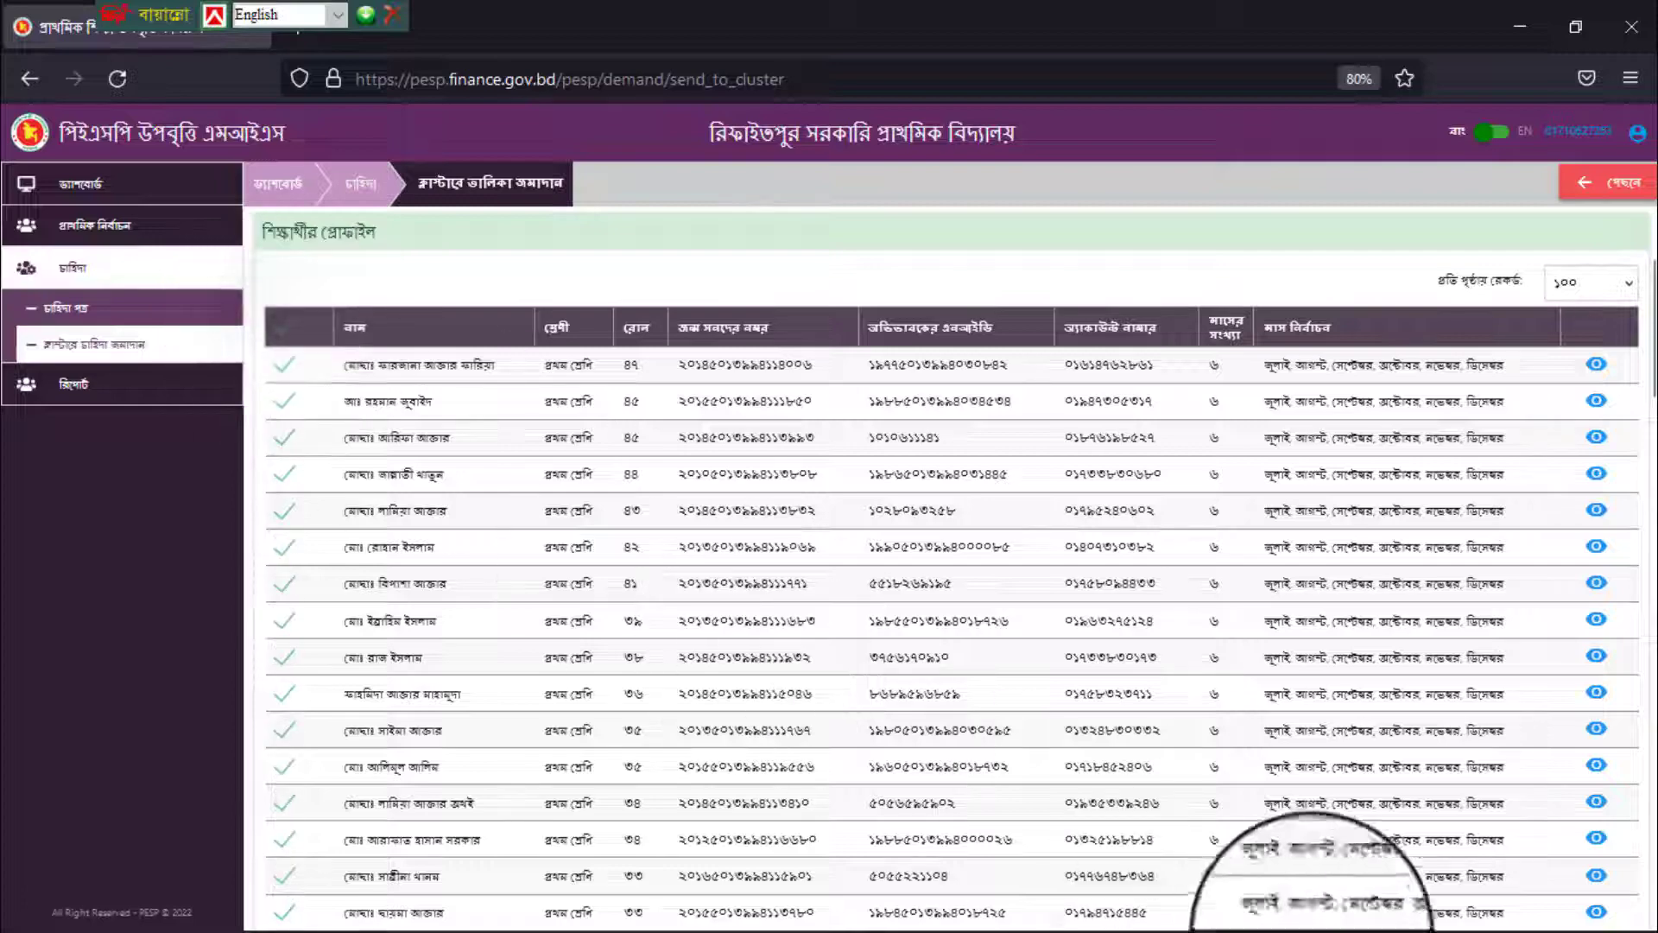
pyautogui.moveTo(1652, 380)
pyautogui.mouseDown()
pyautogui.moveTo(1652, 898)
pyautogui.moveTo(1654, 373)
pyautogui.mouseUp()
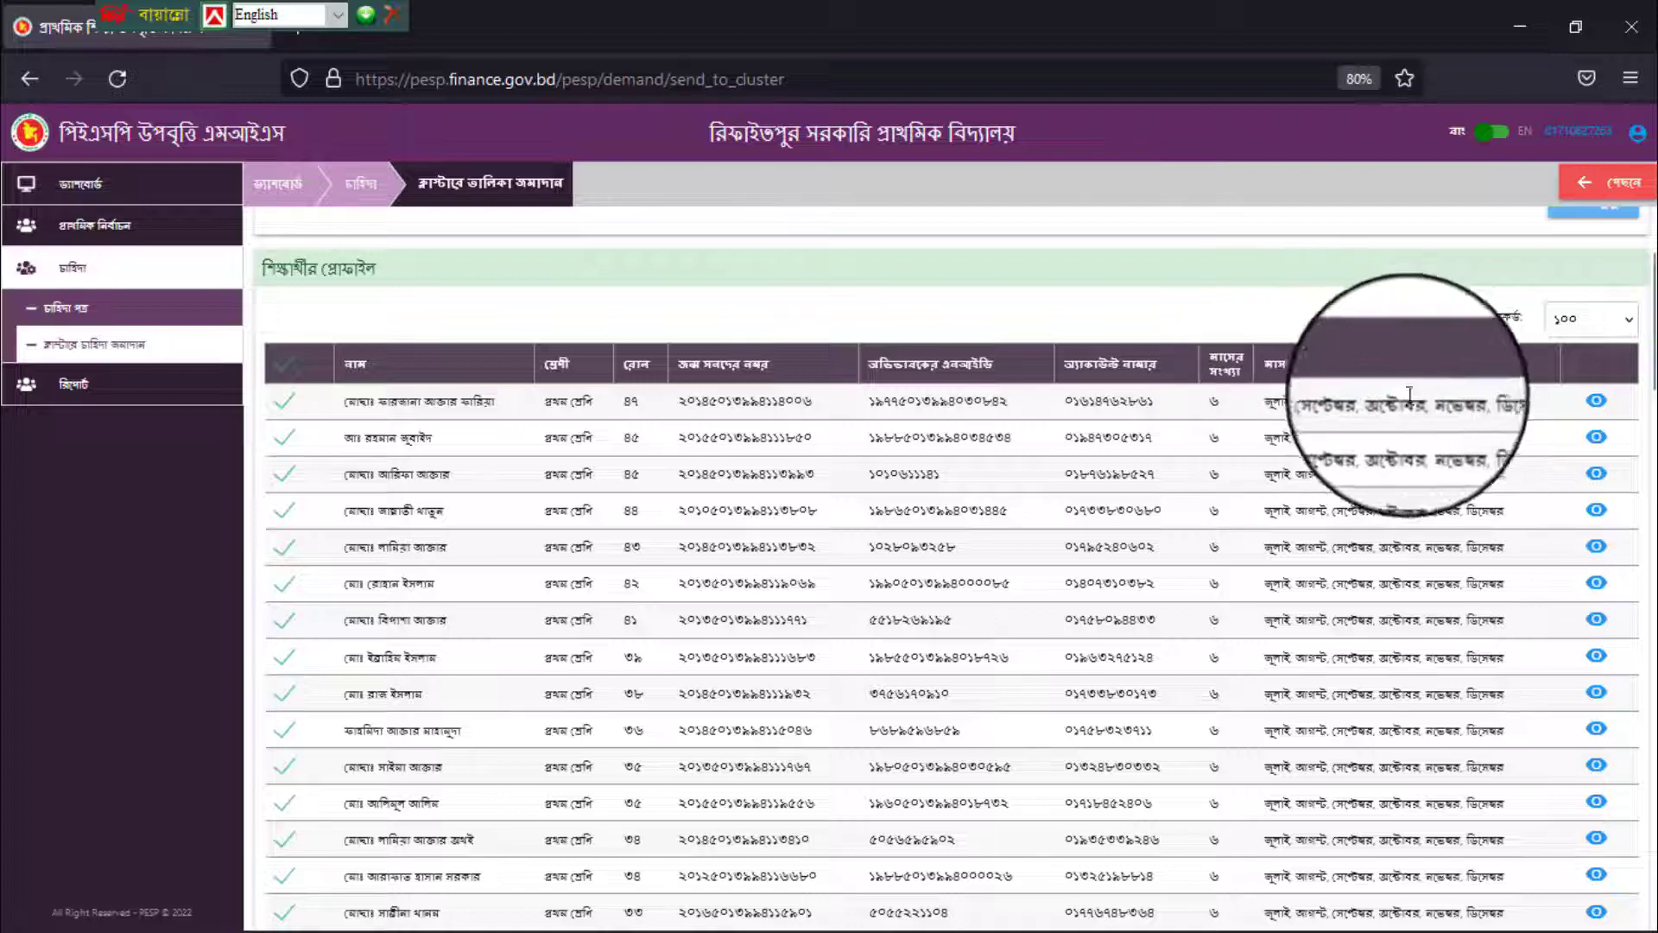
pyautogui.click(1630, 81)
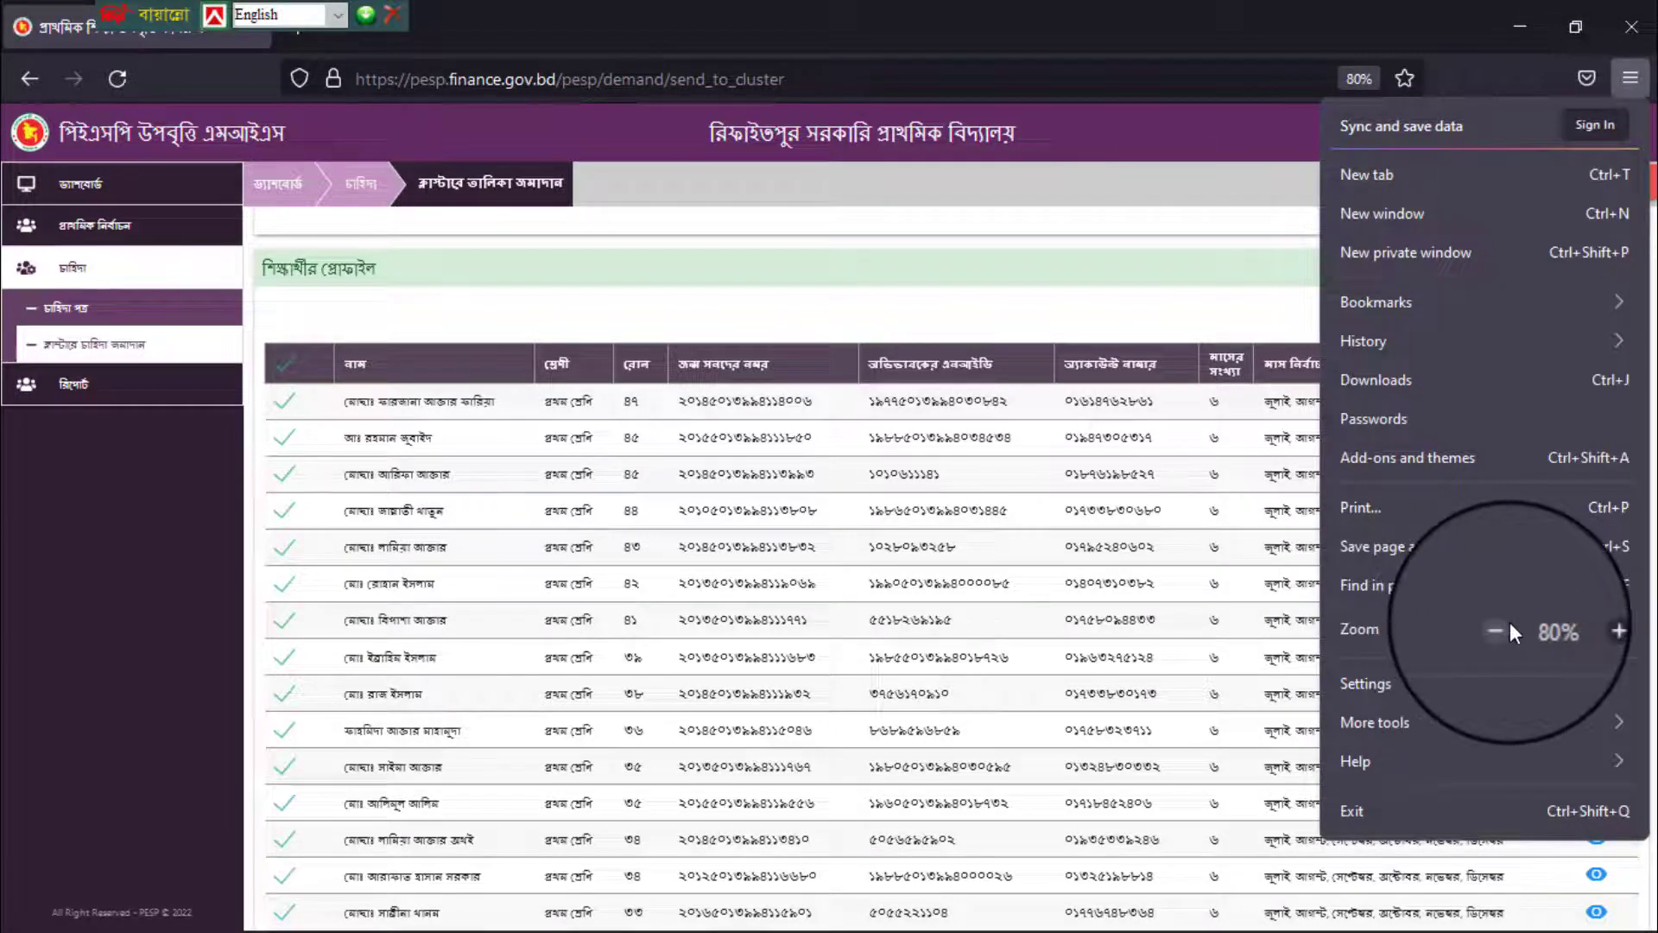
pyautogui.click(1189, 184)
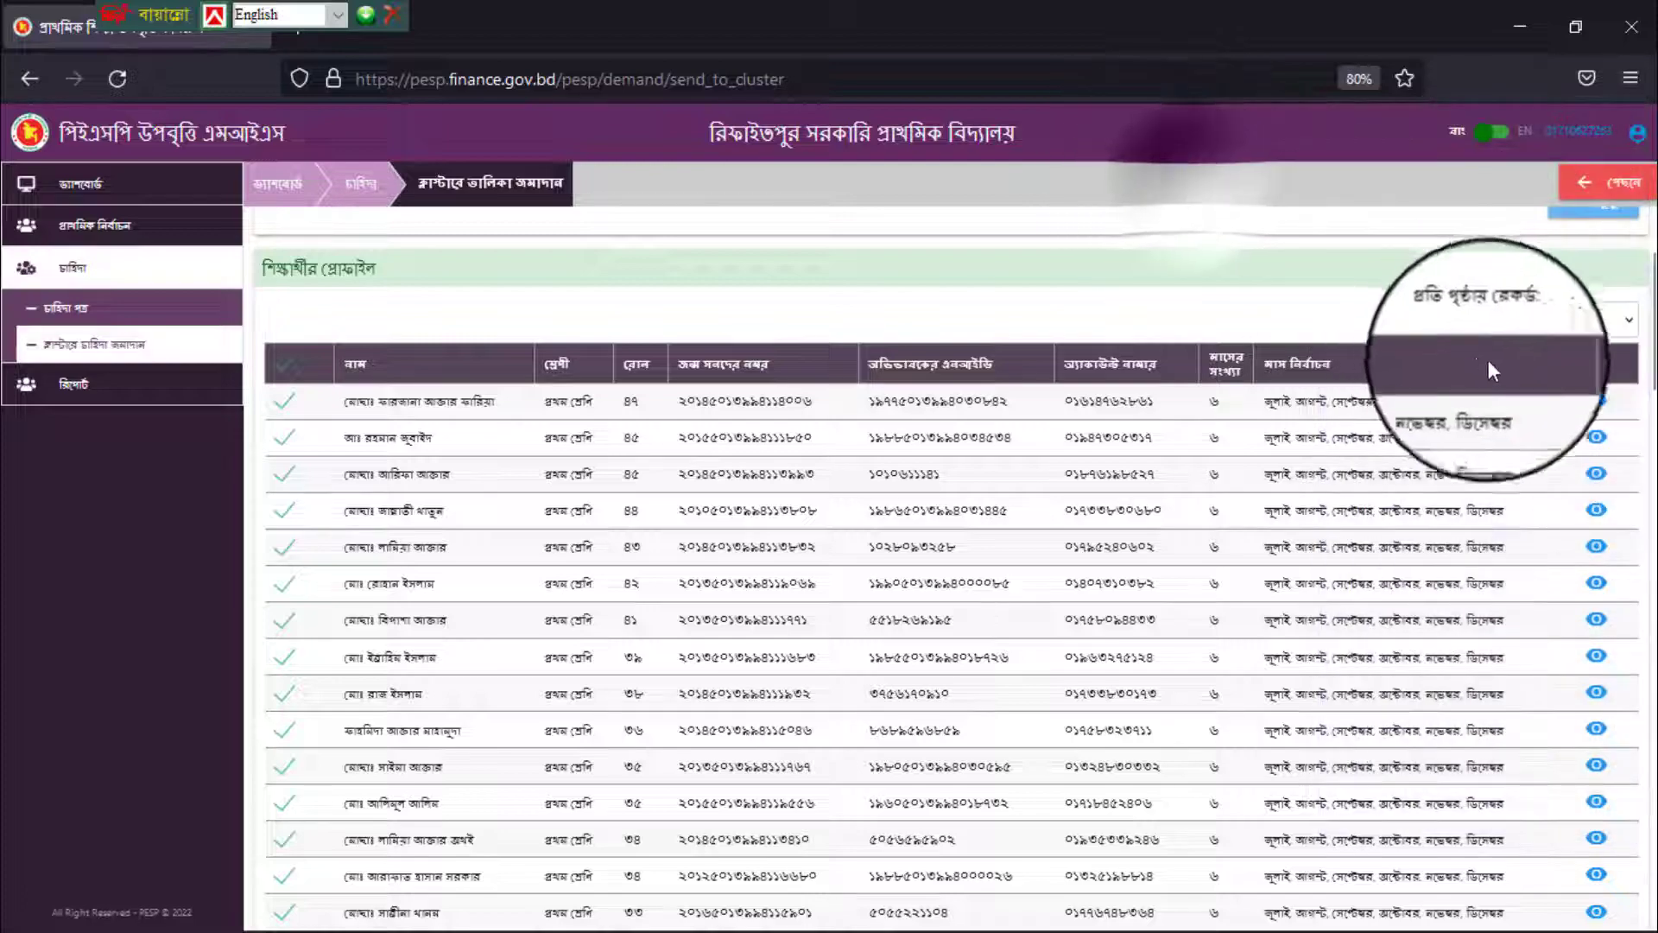
# - Send the selected প্রথম শ্রেণি students' demand to the cluster and confirm the submission
pyautogui.scroll(-2, 1652, 323)
pyautogui.moveTo(1652, 323); pyautogui.dragTo(1652, 882)
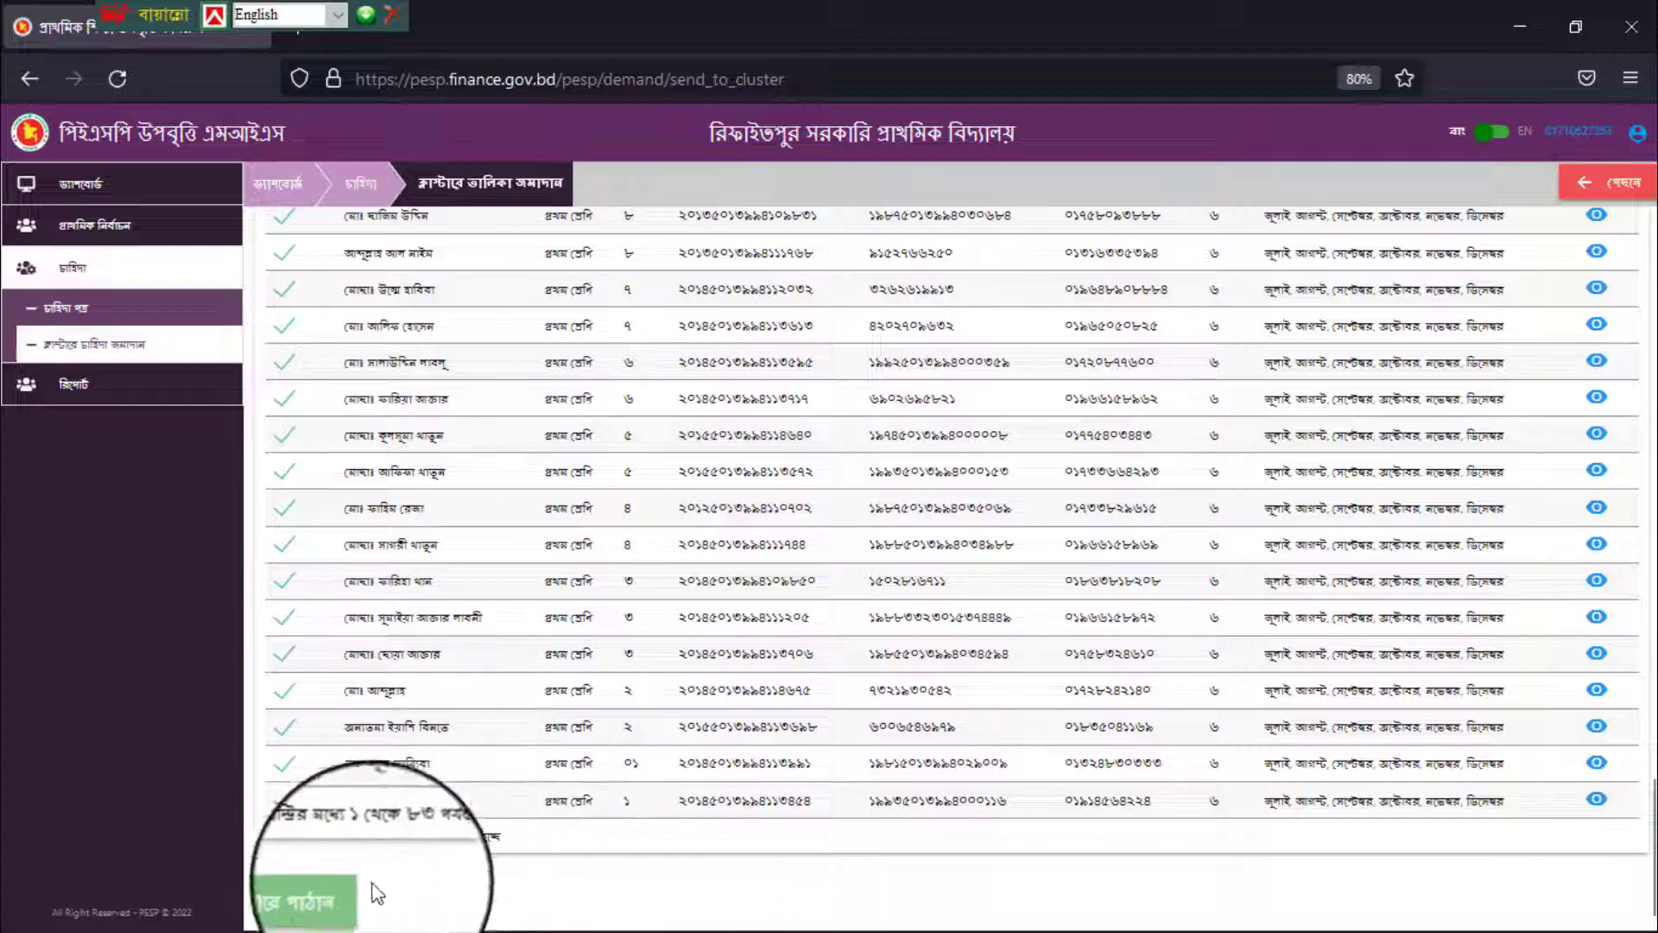
pyautogui.click(306, 898)
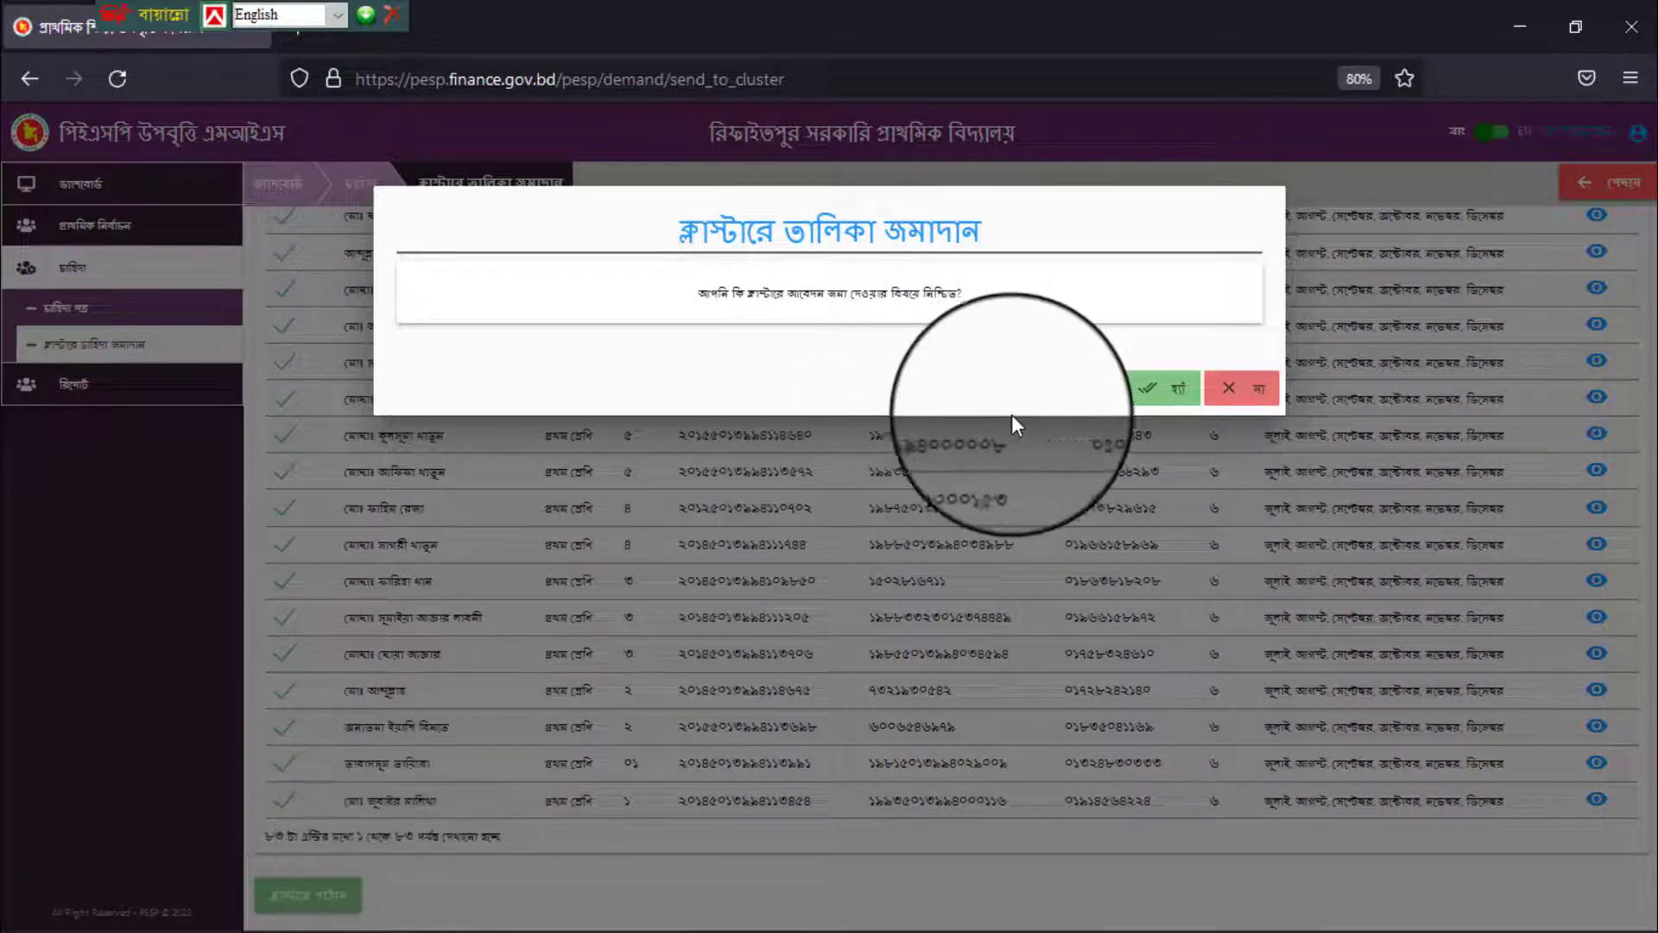
pyautogui.click(1173, 388)
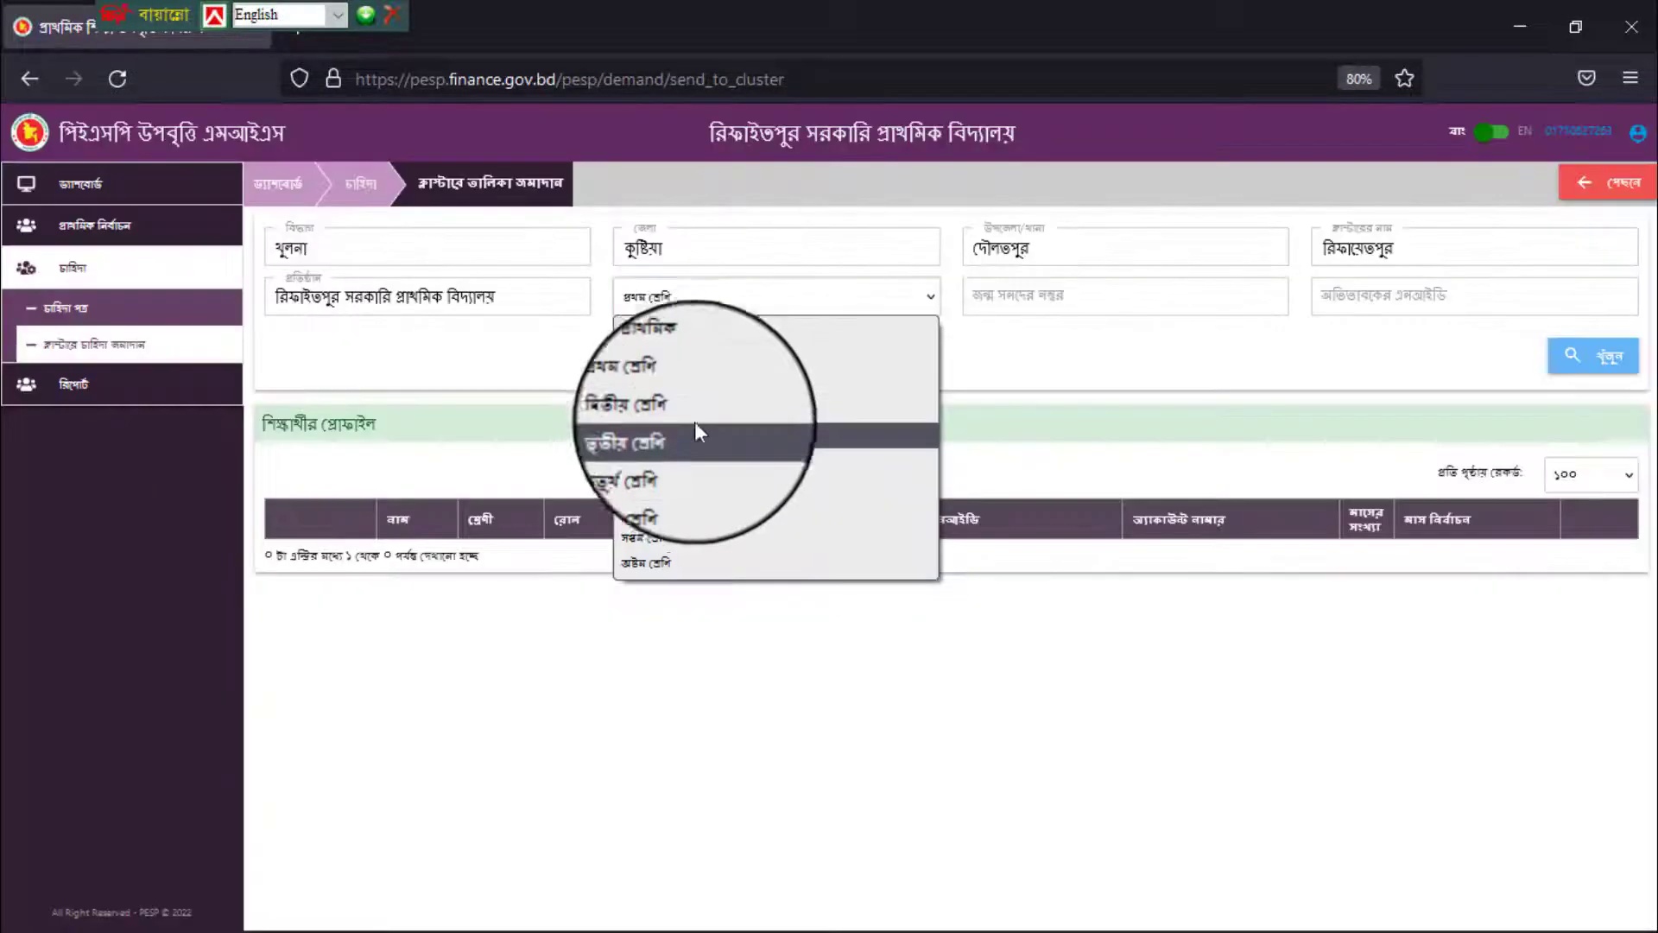
# - List the দ্বিতীয় শ্রেণি students through the class filter on the cluster submission page
pyautogui.click(668, 411)
pyautogui.click(1593, 359)
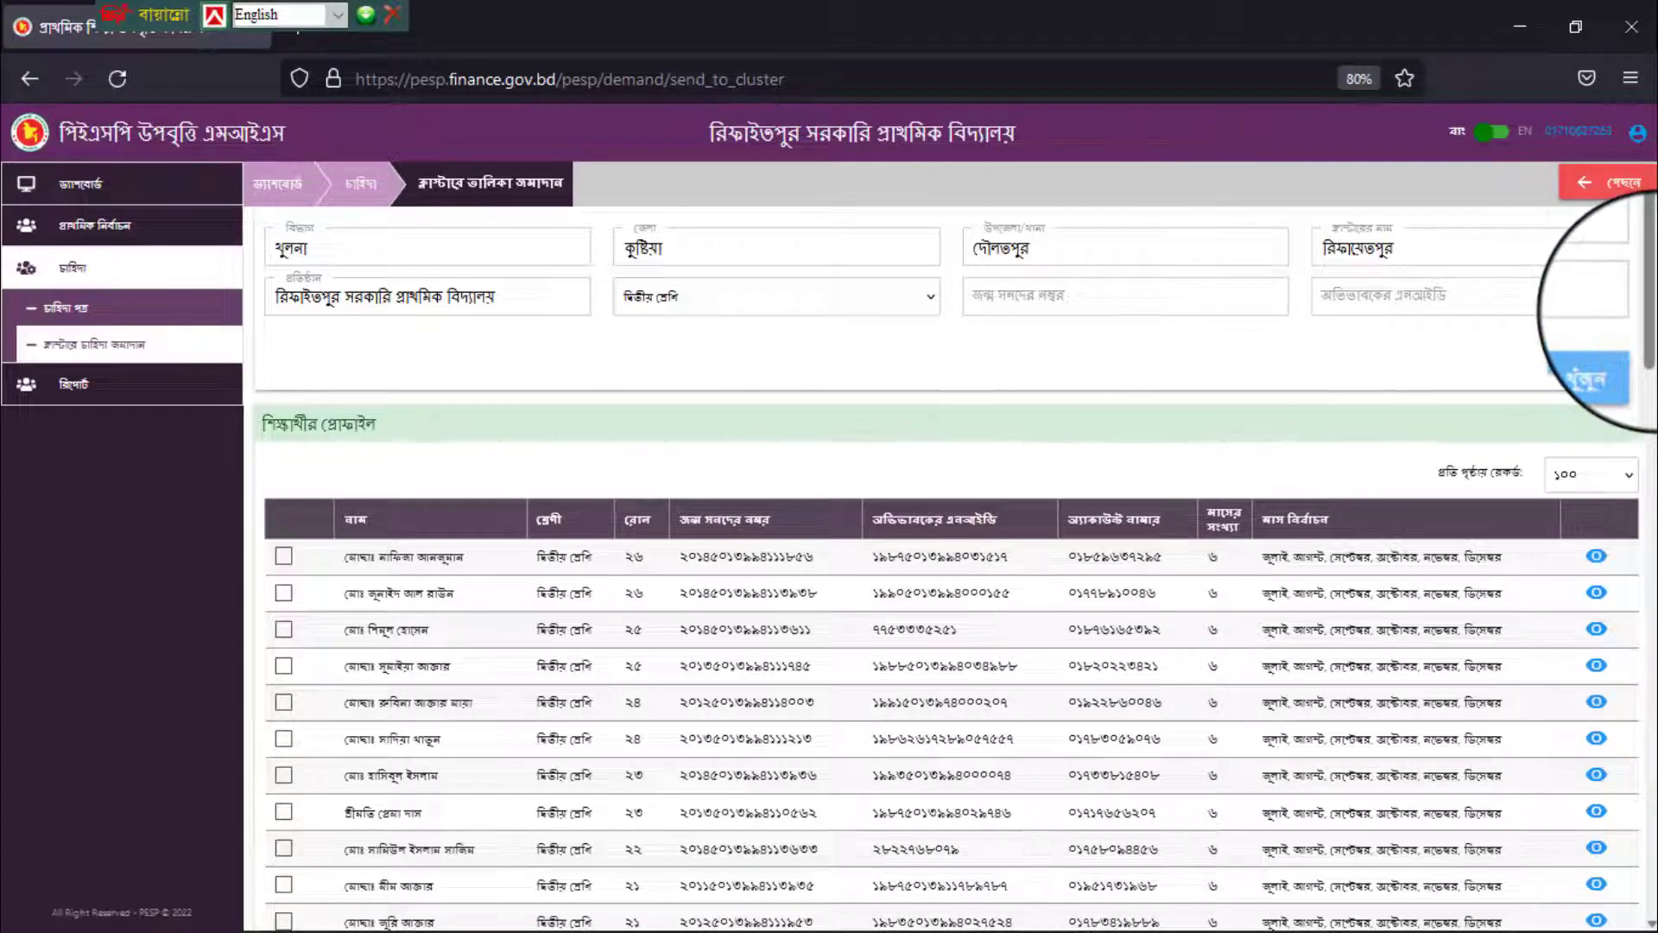
pyautogui.scroll(-2, 285, 388)
# - Select all listed দ্বিতীয় শ্রেণি students and submit their demand to the cluster with confirmation
pyautogui.click(283, 373)
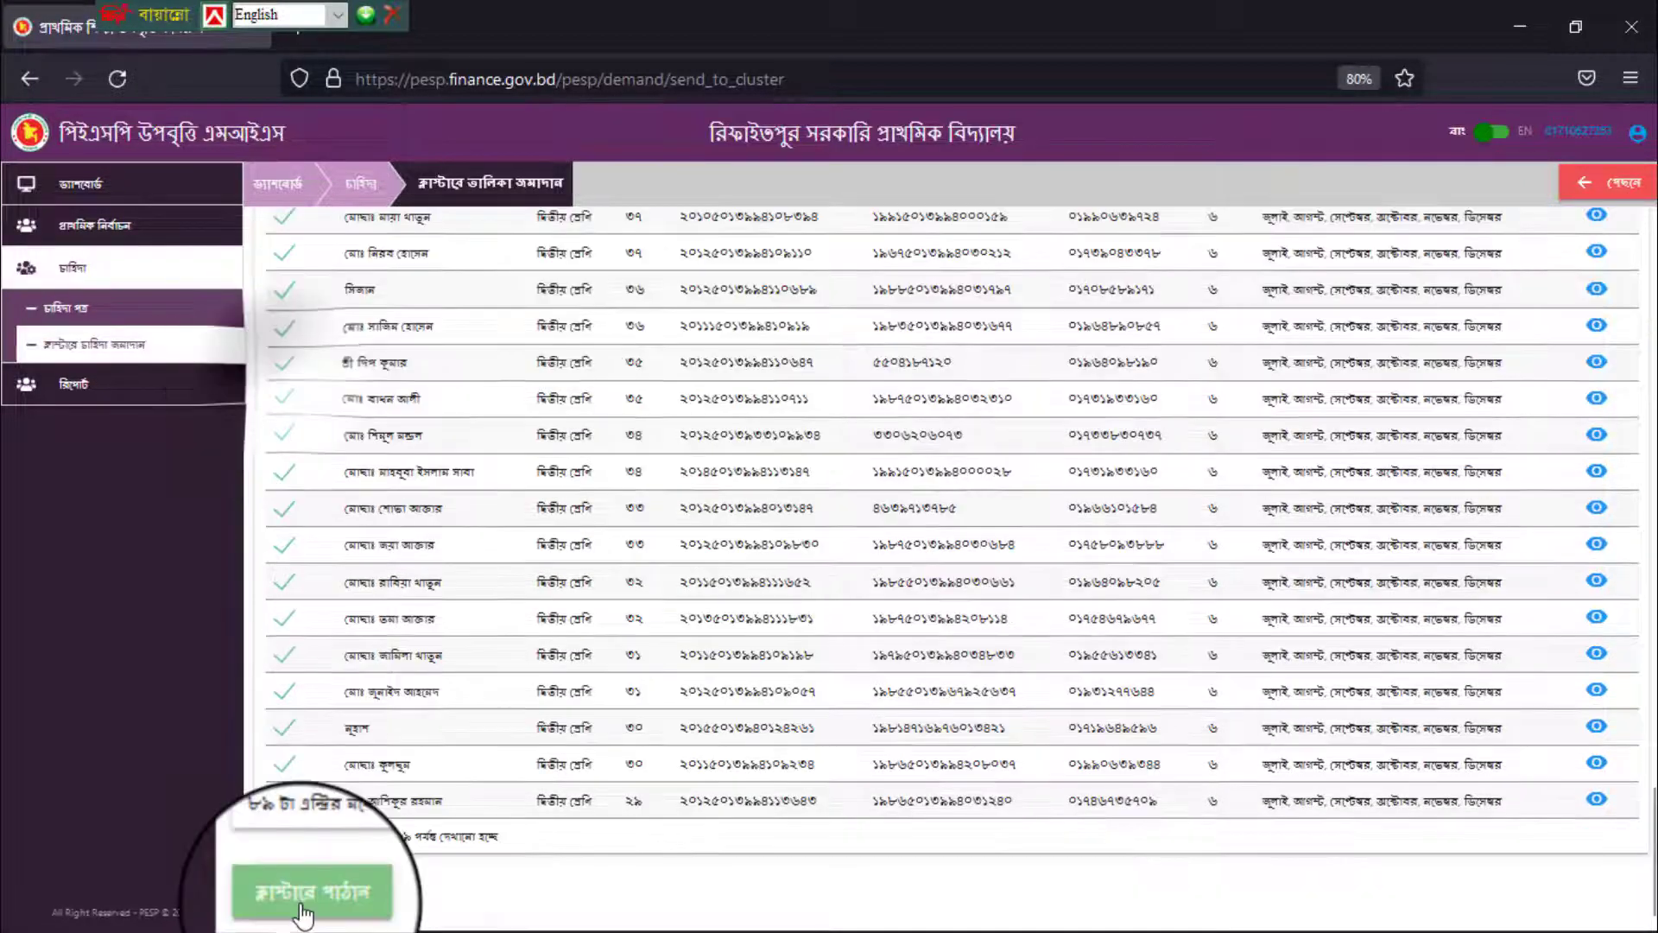
pyautogui.click(302, 906)
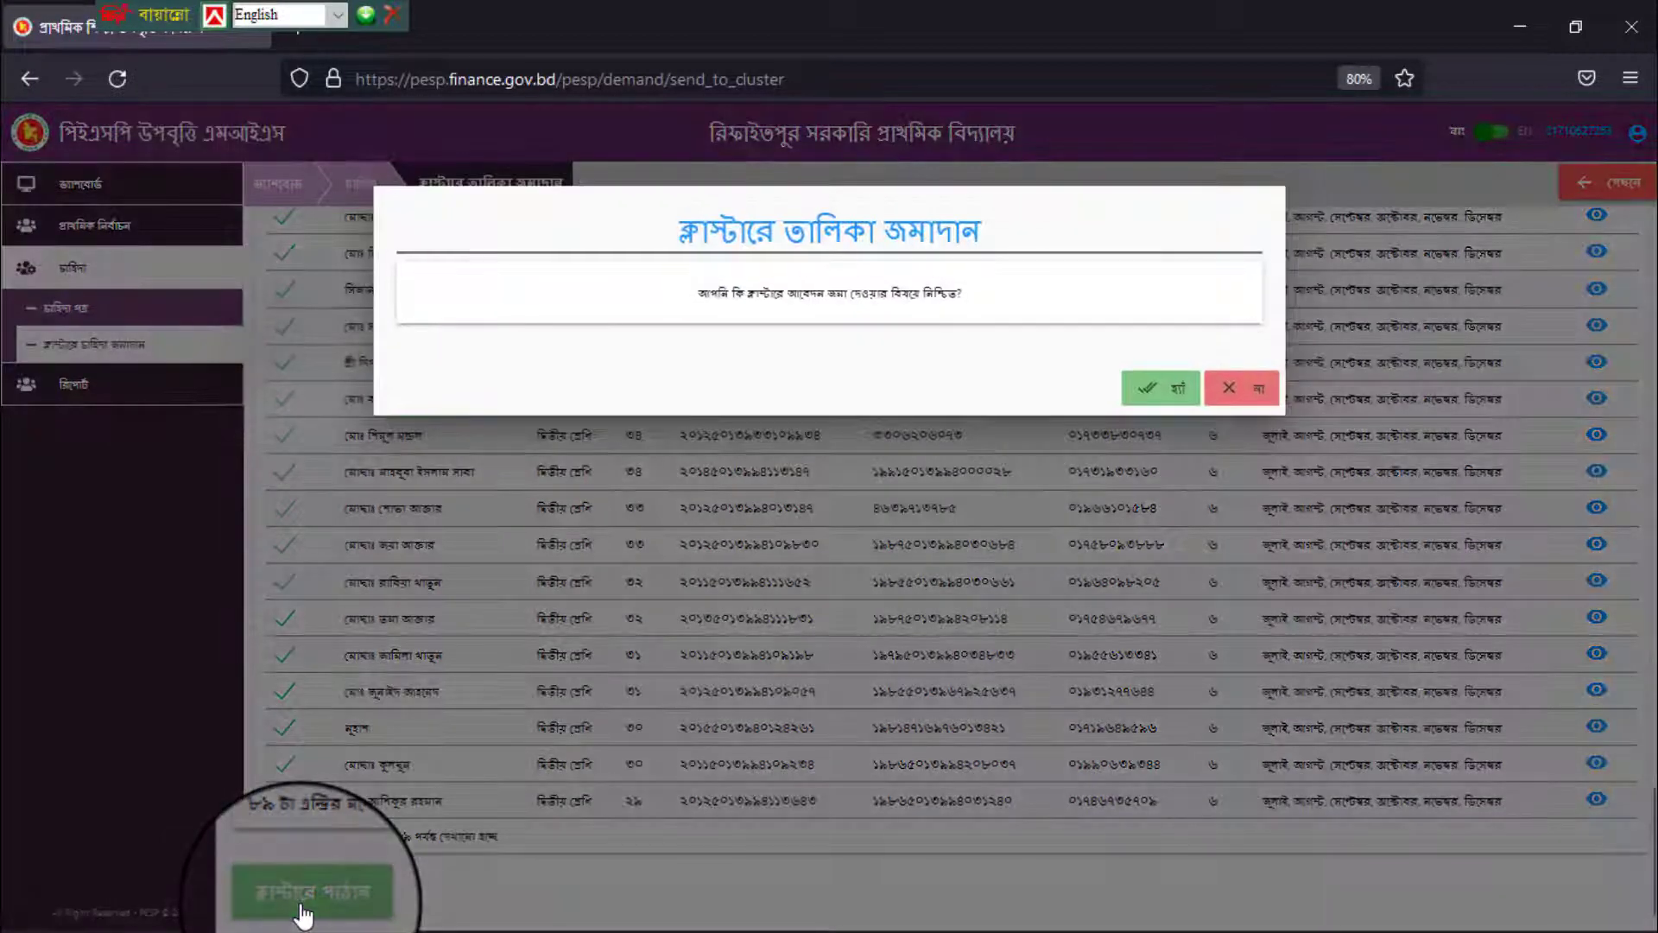
pyautogui.click(1157, 396)
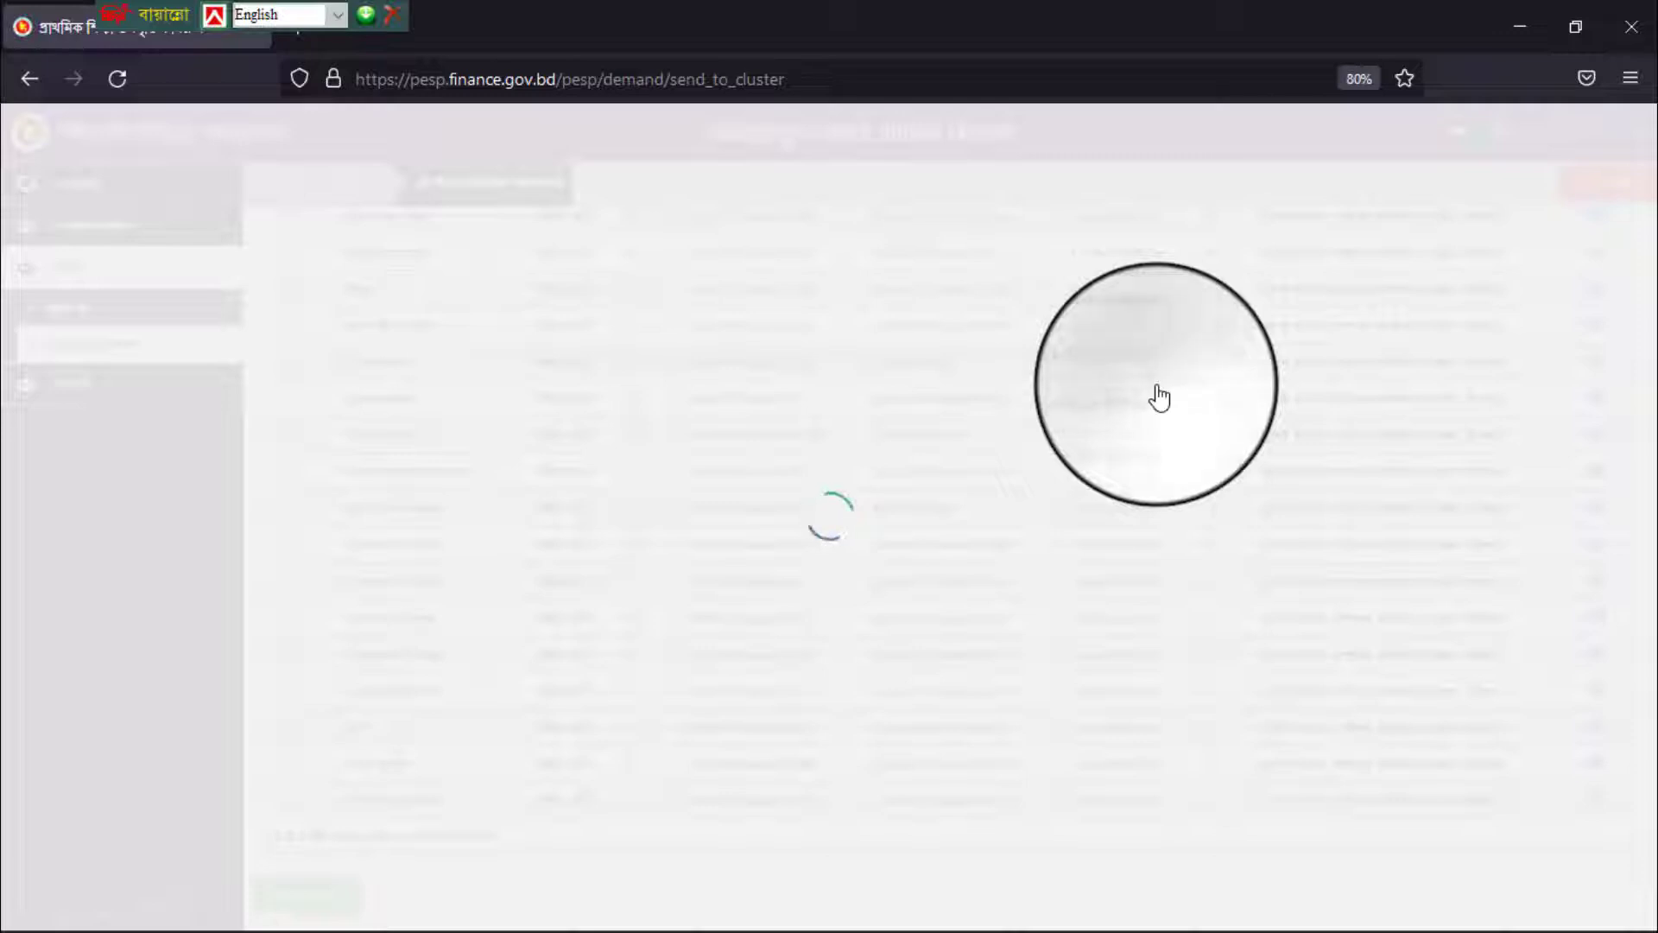
# - Select all তৃতীয় শ্রেণি students on the first results page and send their demand to the cluster
pyautogui.scroll(-10, 1647, 377)
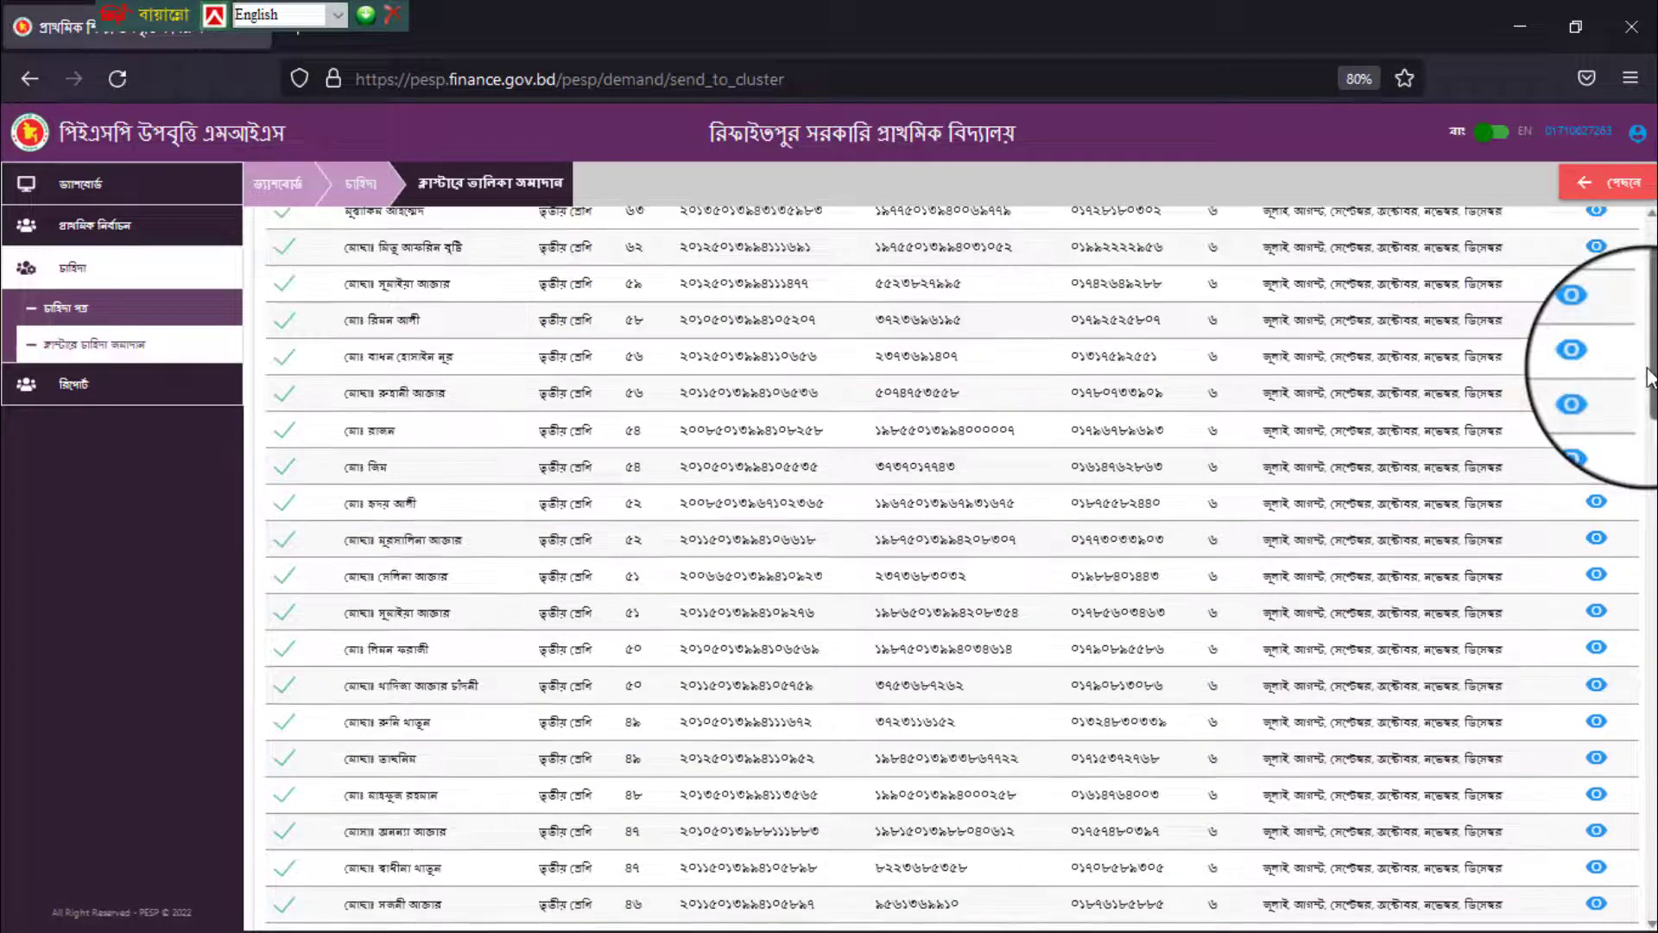
pyautogui.moveTo(1648, 367)
pyautogui.mouseDown()
pyautogui.moveTo(1650, 317)
pyautogui.moveTo(1651, 344)
pyautogui.mouseUp()
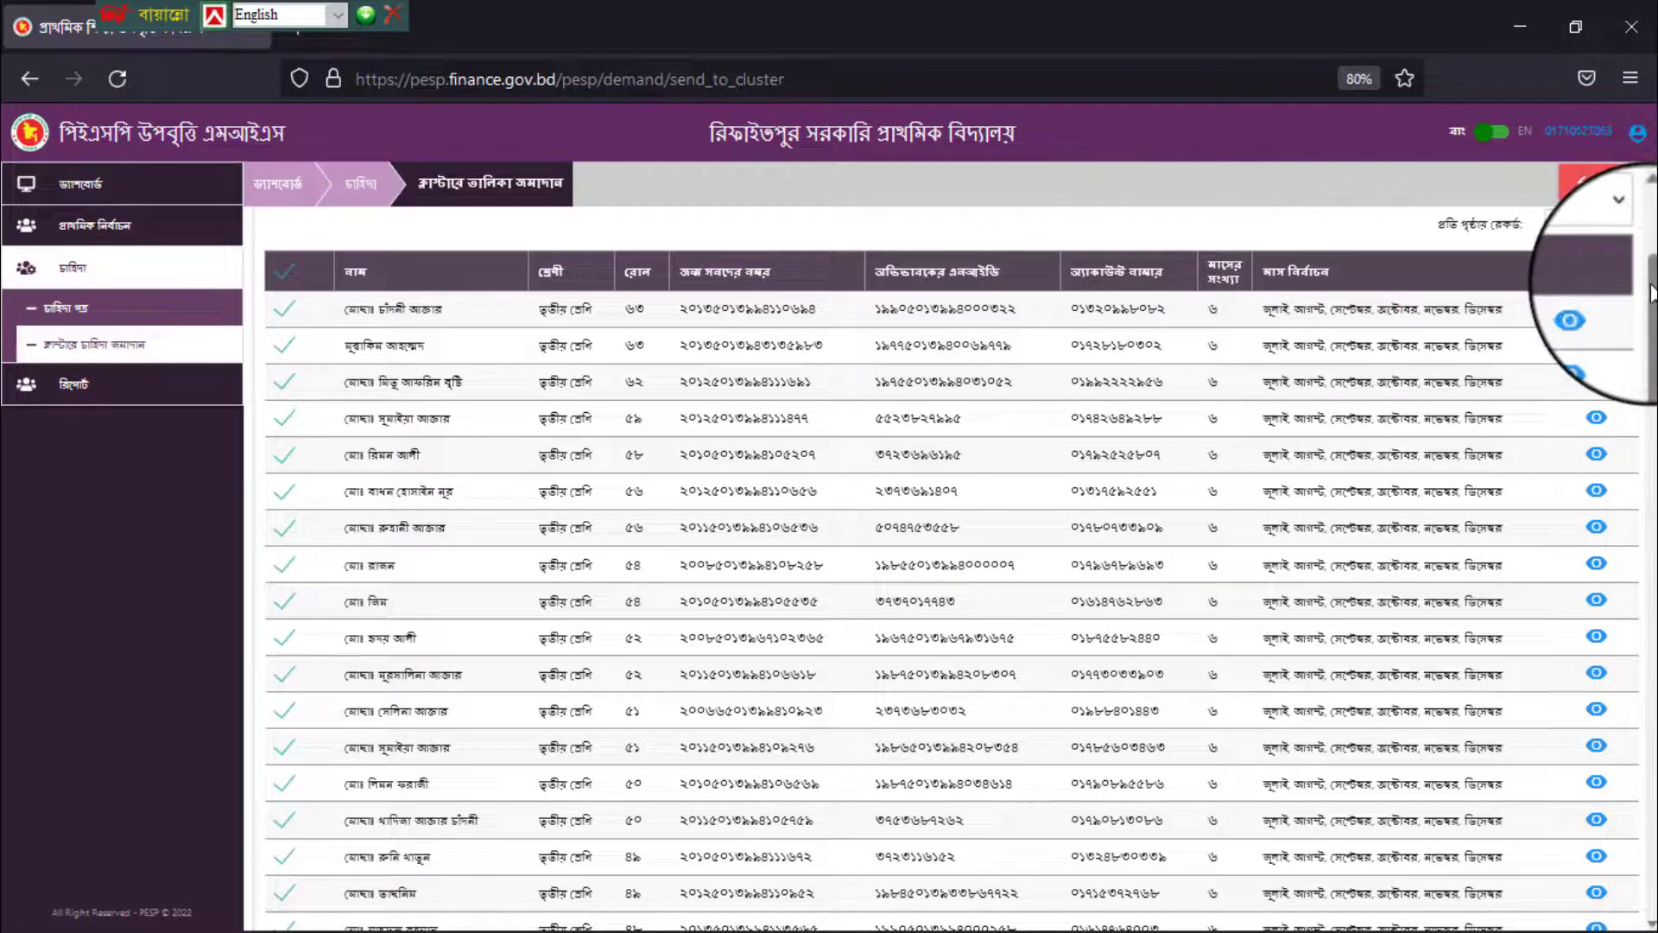
pyautogui.moveTo(1654, 293); pyautogui.dragTo(1520, 872)
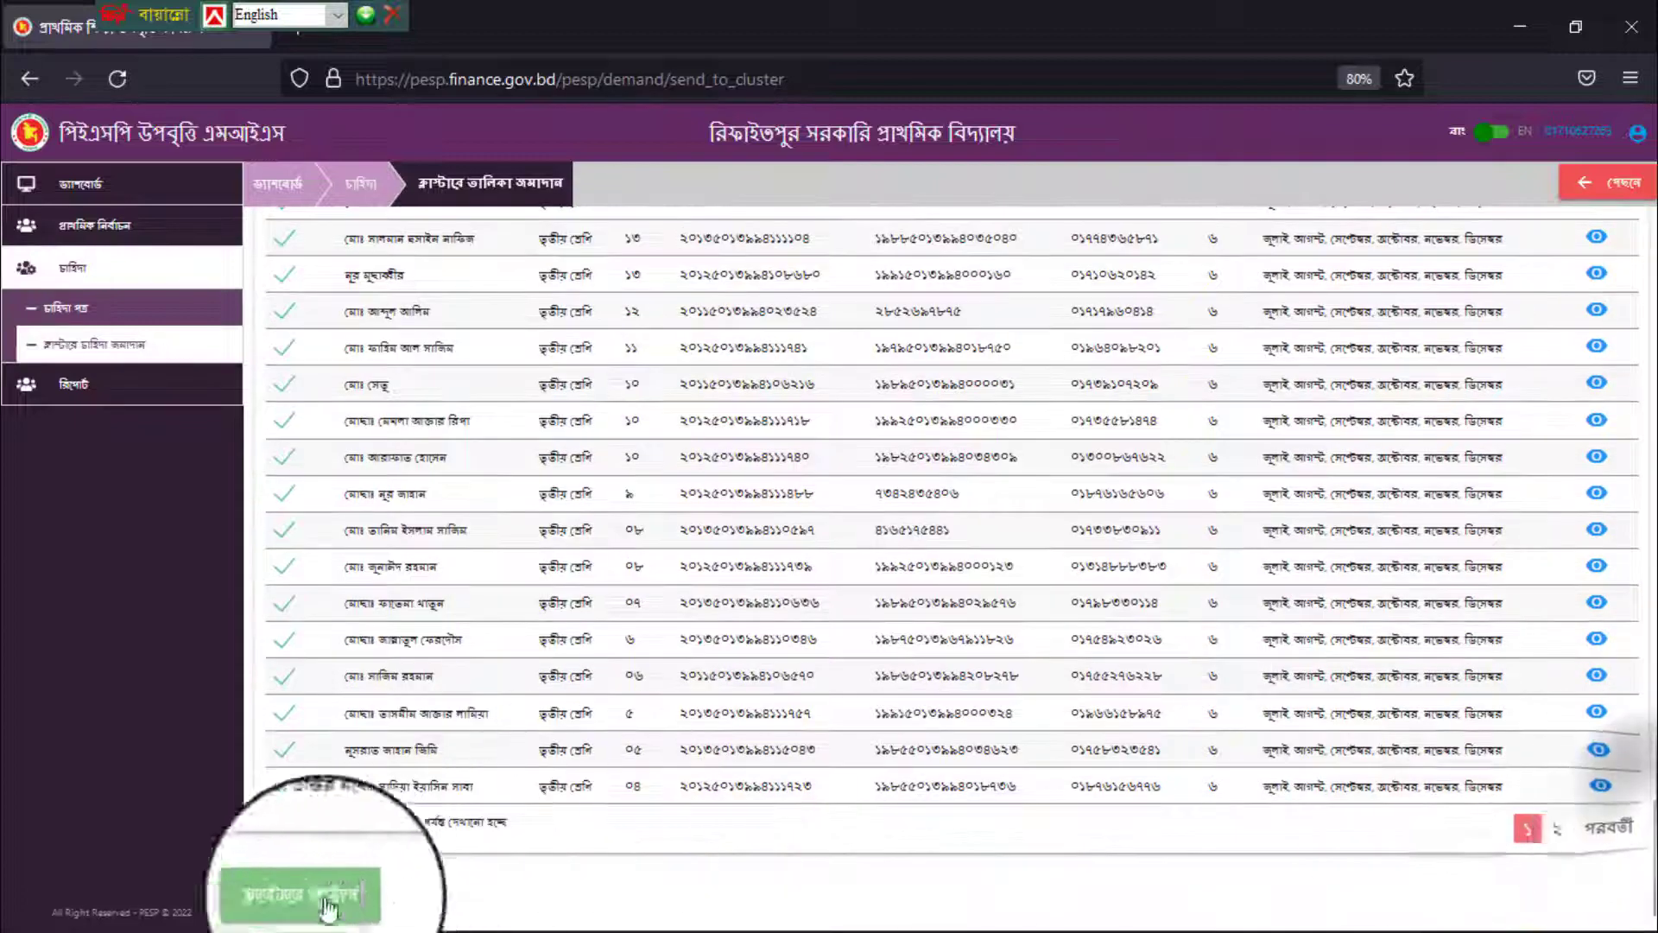
pyautogui.click(319, 874)
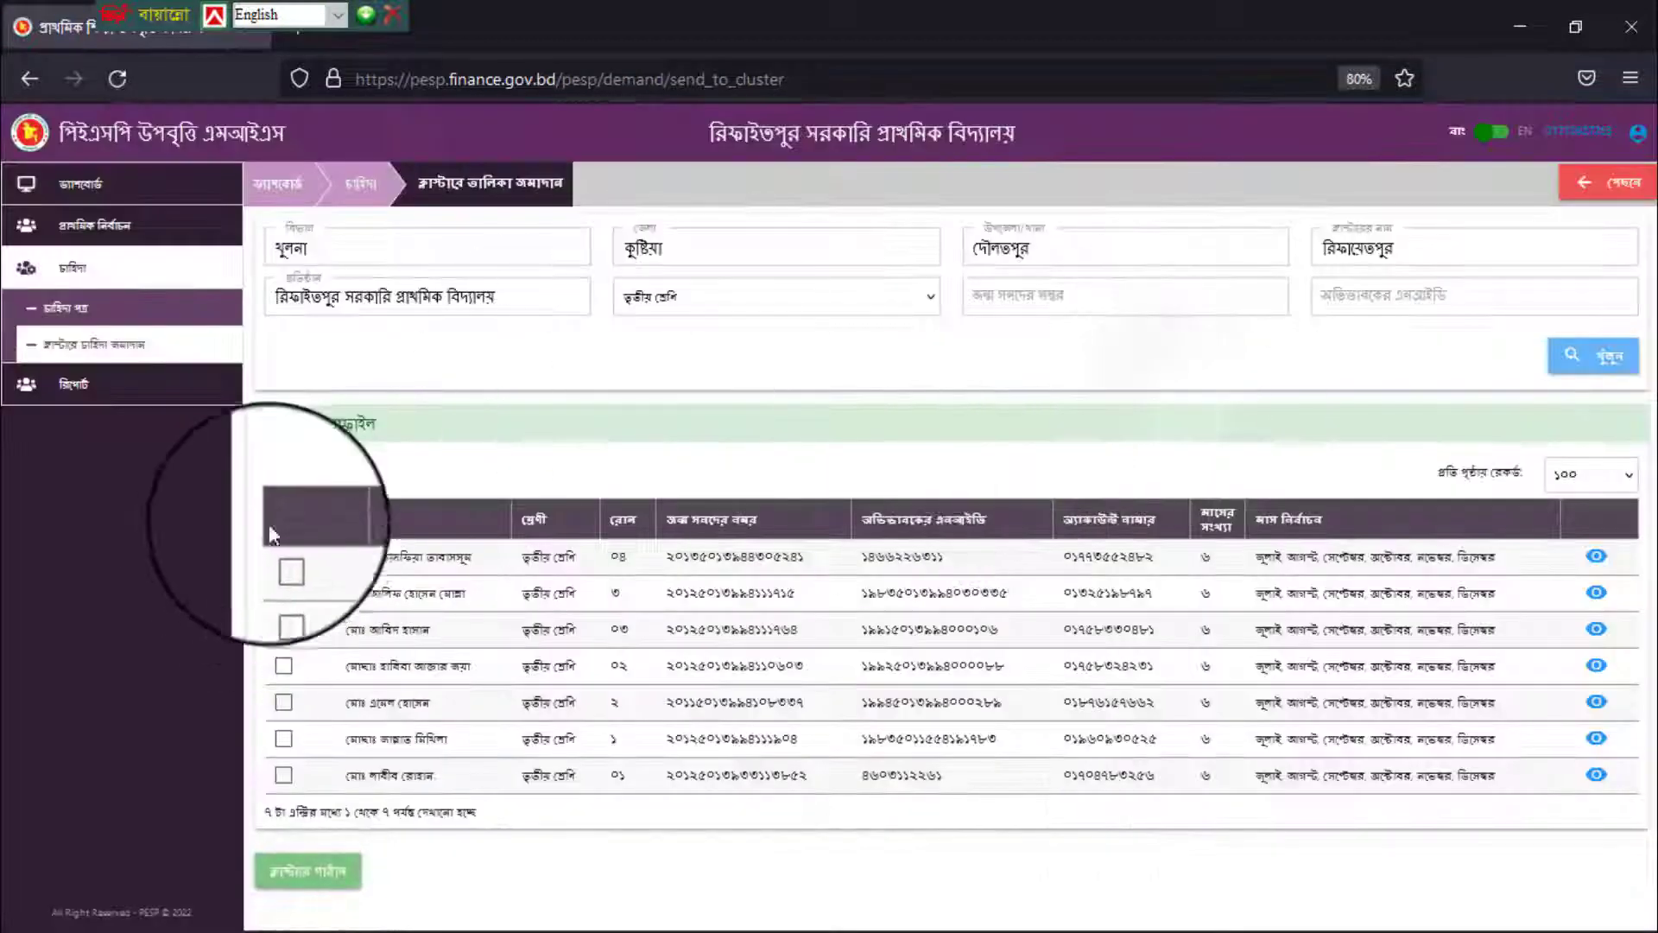
# - Select the remaining তৃতীয় শ্রেণি students and submit their demand to the cluster with confirmation
pyautogui.click(288, 523)
pyautogui.click(311, 870)
pyautogui.click(1162, 386)
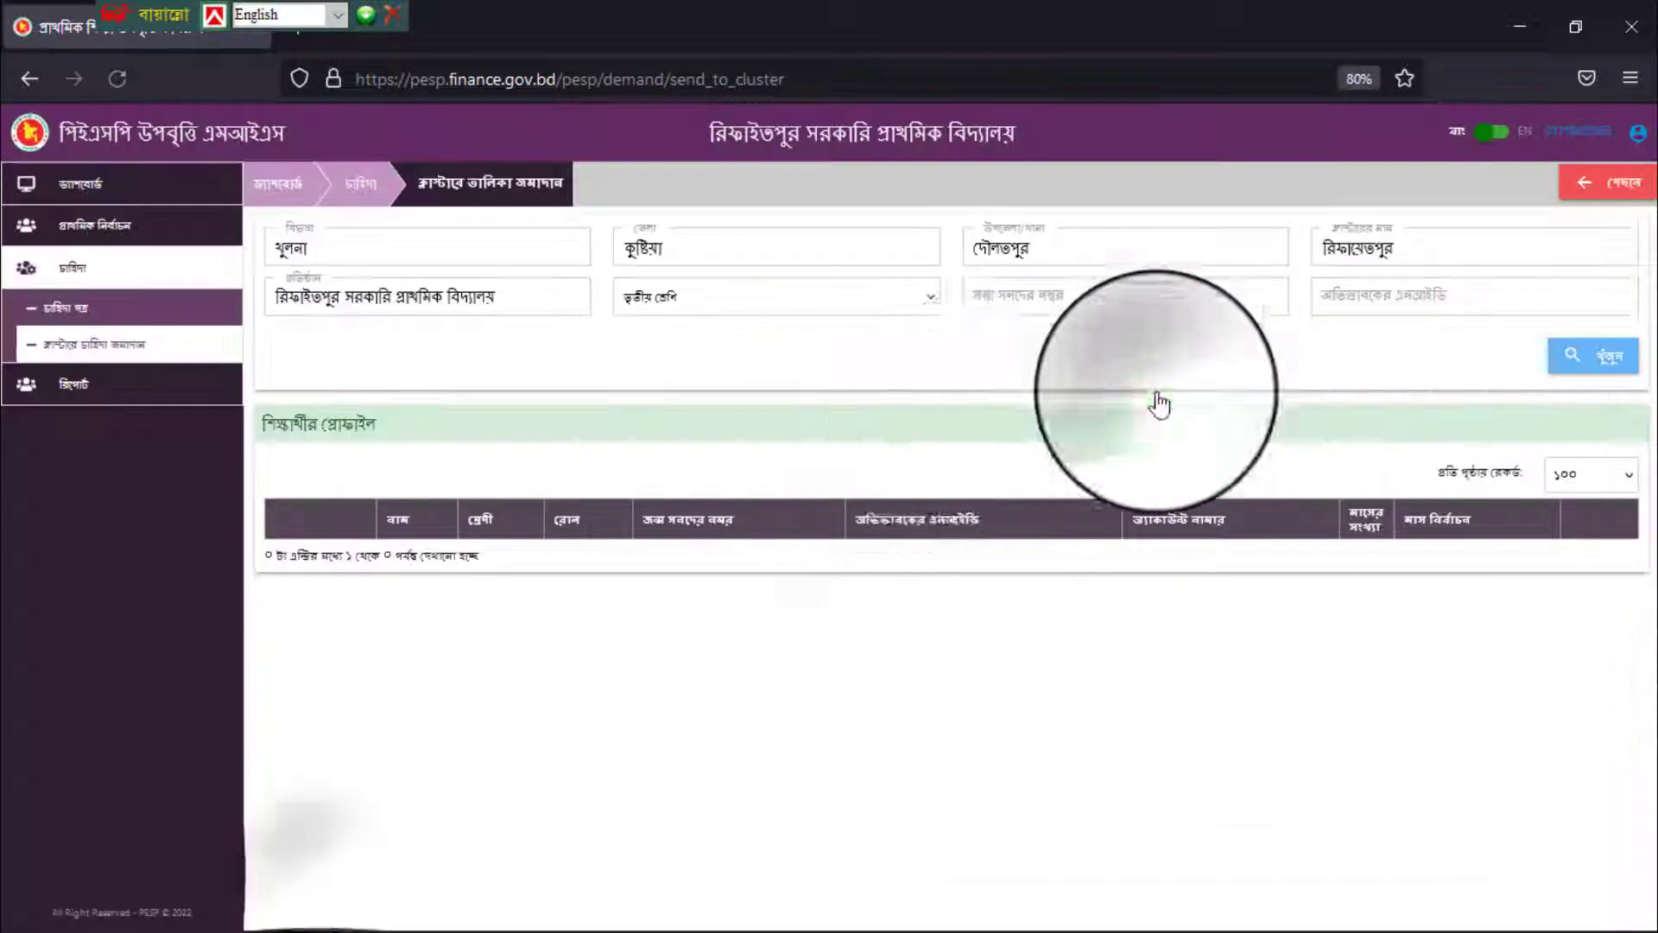
# - List the চতুর্থ শ্রেণি students through the class filter and select all students on the first results page
pyautogui.click(933, 303)
pyautogui.click(785, 474)
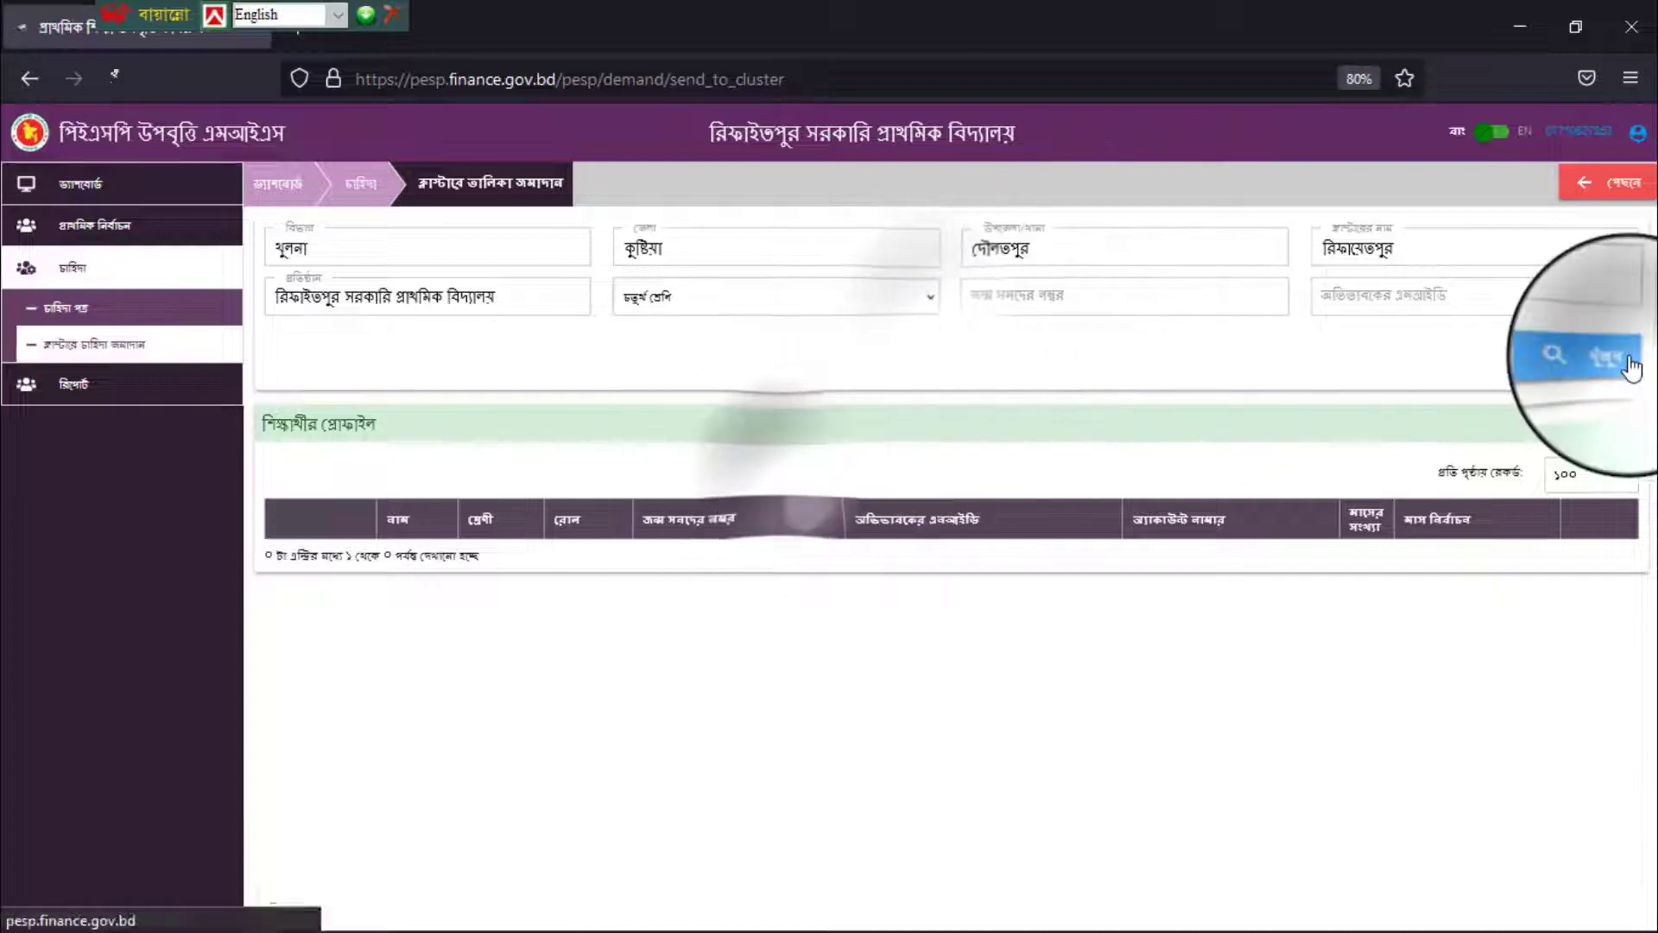
pyautogui.click(1572, 355)
pyautogui.click(283, 518)
pyautogui.moveTo(1641, 388); pyautogui.dragTo(1626, 807)
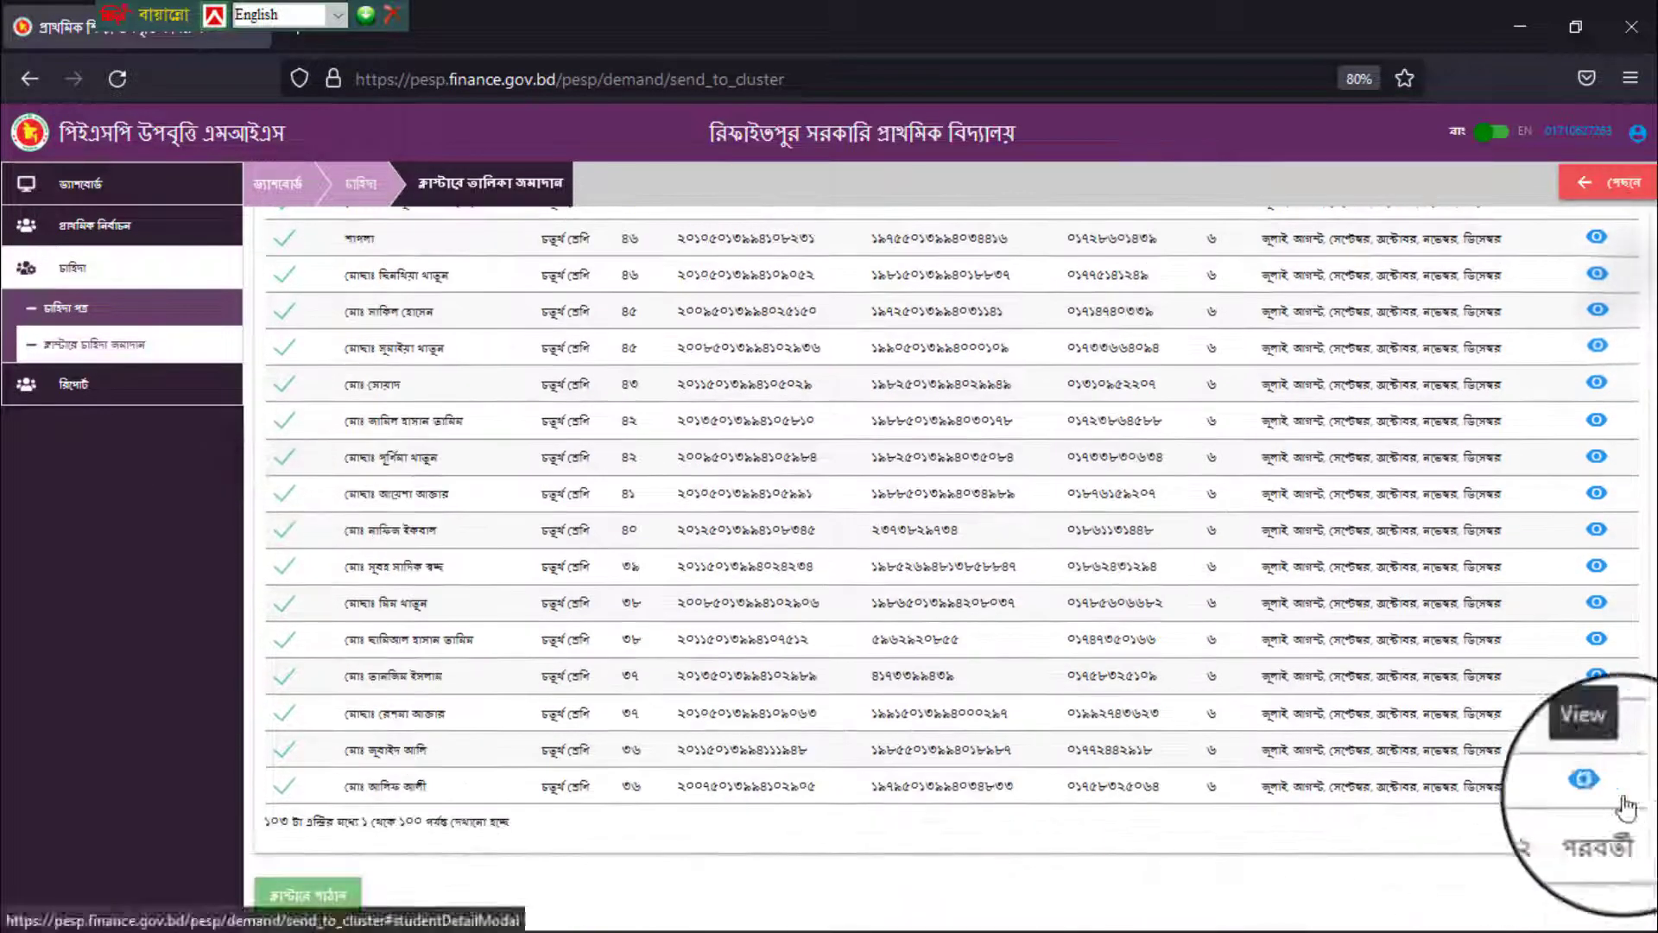
# - Submit the selected চতুর্থ শ্রেণি students to the cluster, then send the remaining ones of that class, confirming both submissions
pyautogui.click(321, 902)
pyautogui.click(1140, 369)
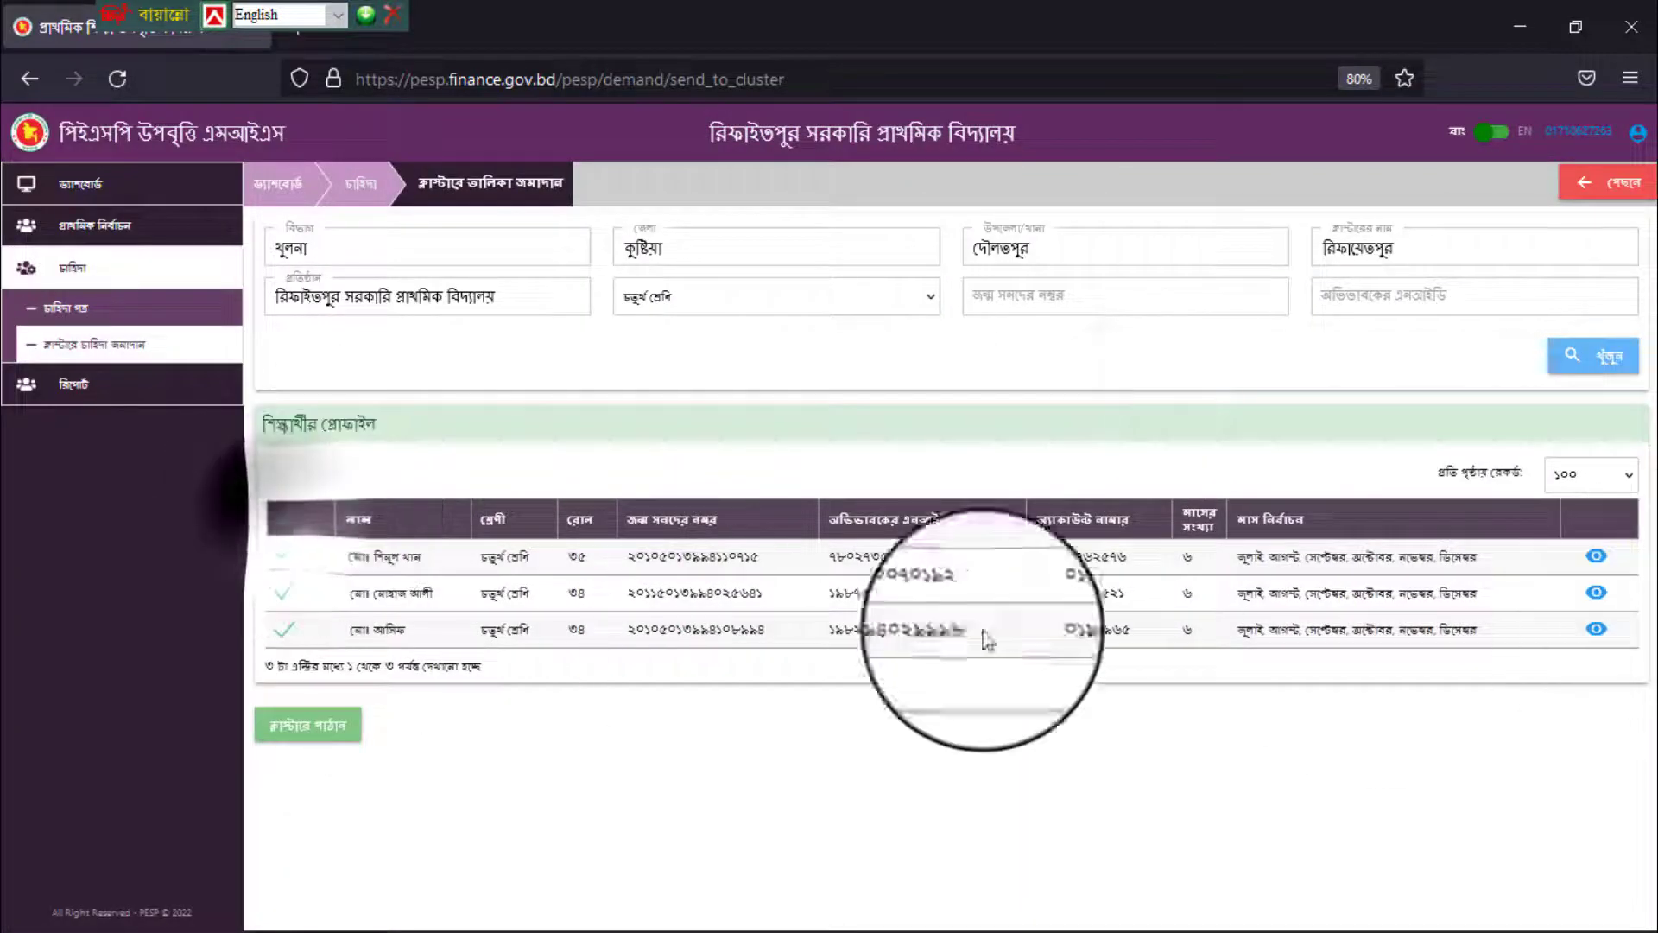
pyautogui.click(307, 730)
pyautogui.click(1142, 378)
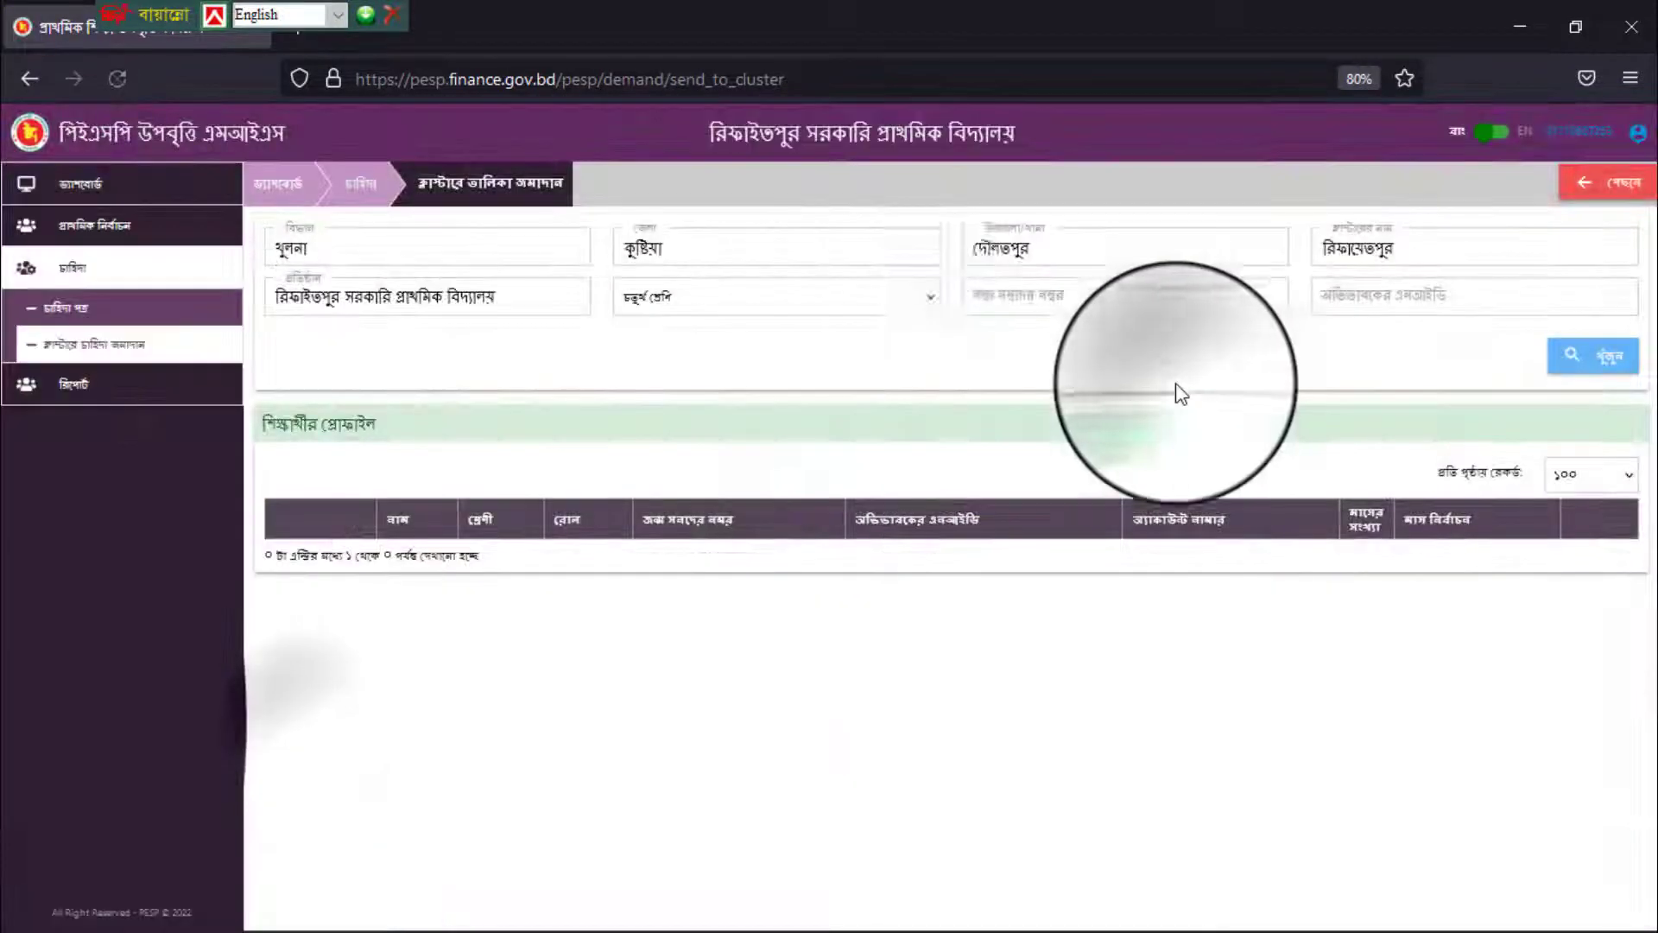
# - List the পঞ্চম শ্রেণি students through the class filter and select all of them
pyautogui.click(925, 297)
pyautogui.click(822, 494)
pyautogui.click(1606, 356)
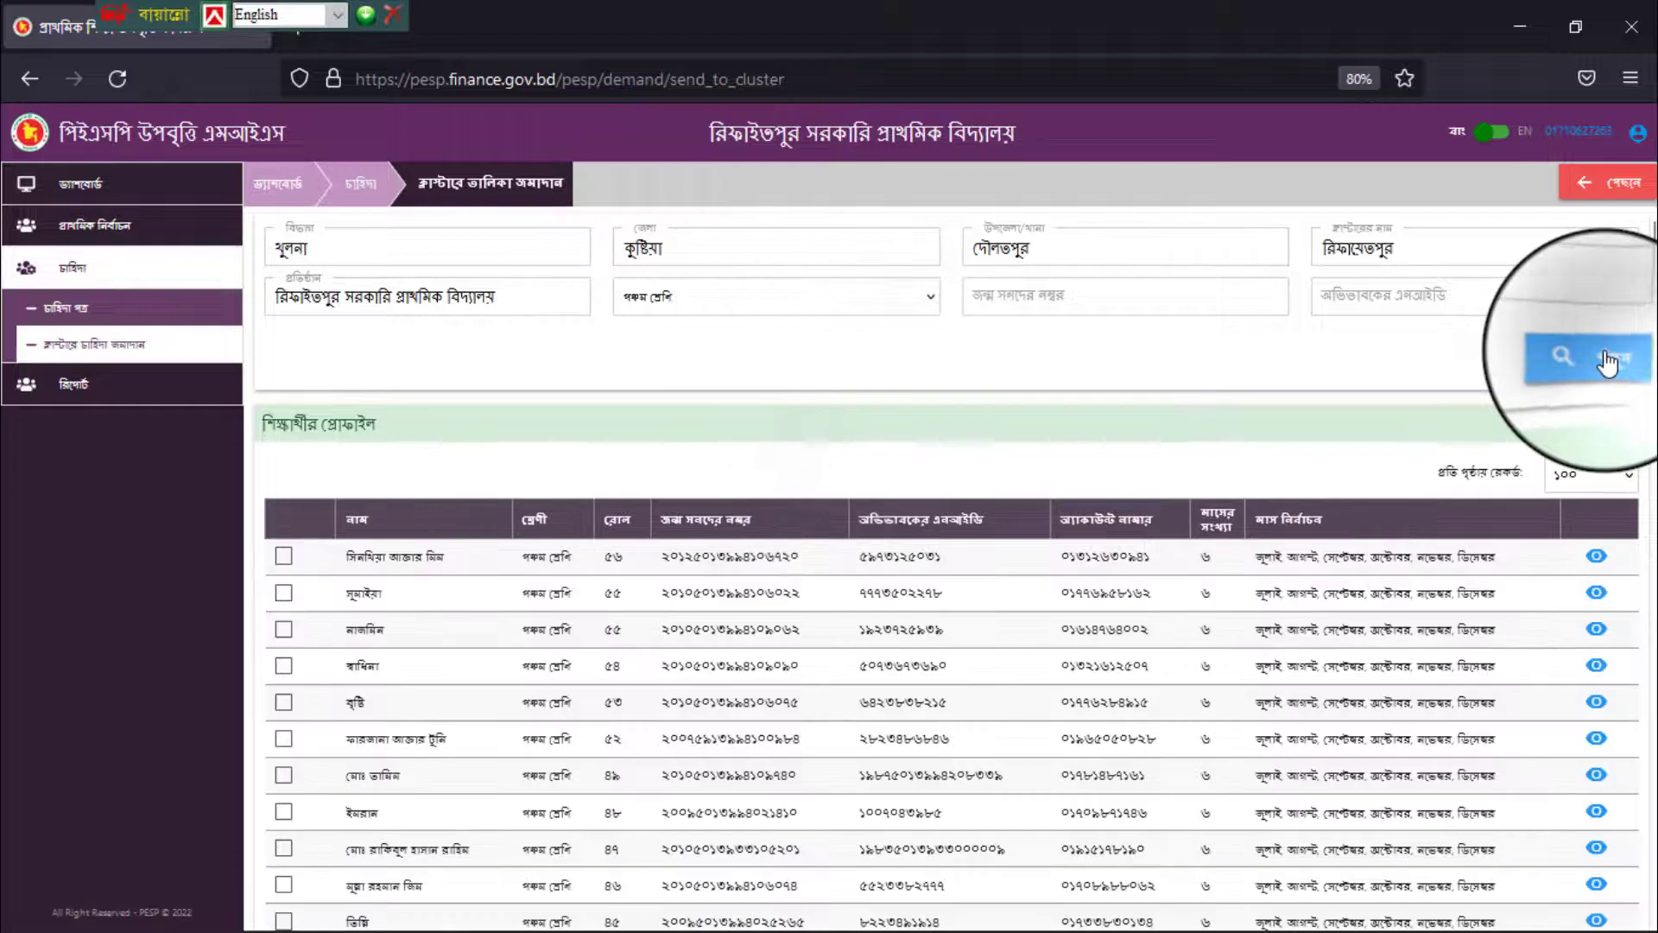
pyautogui.scroll(-15, 1613, 518)
pyautogui.scroll(20, 1645, 898)
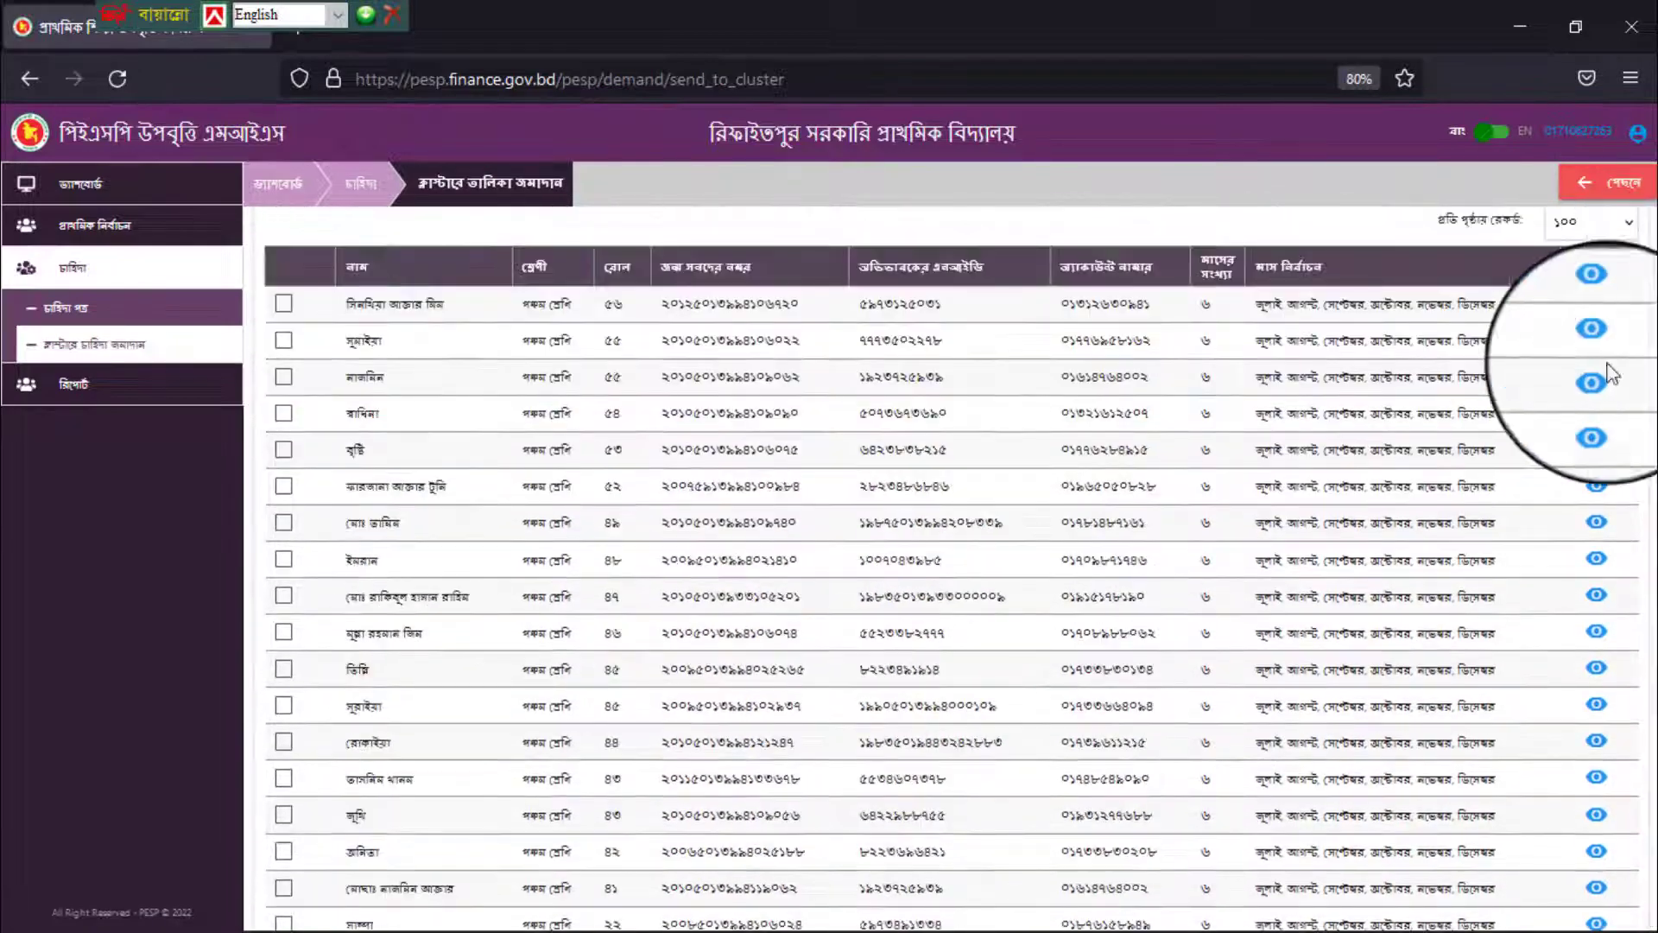
pyautogui.click(283, 262)
# - Check the selected পঞ্চম শ্রেণি students down to the end of the list and submit their demand to the cluster with confirmation
pyautogui.scroll(-10, 1649, 367)
pyautogui.scroll(-10, 1632, 367)
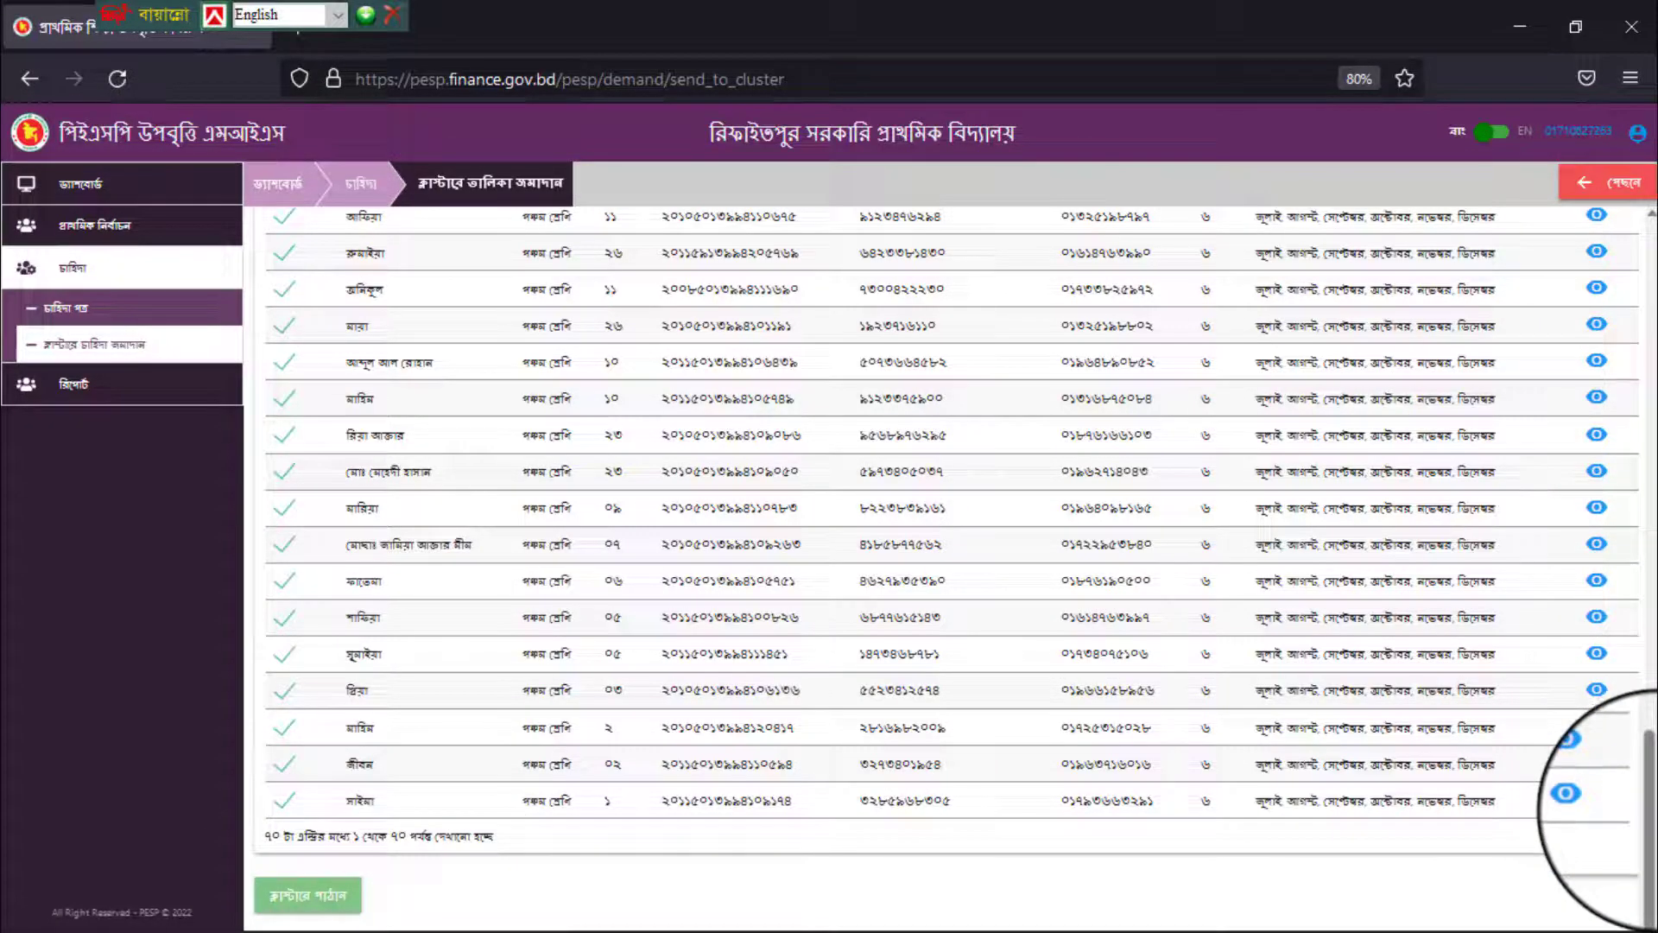
pyautogui.scroll(3, 1566, 793)
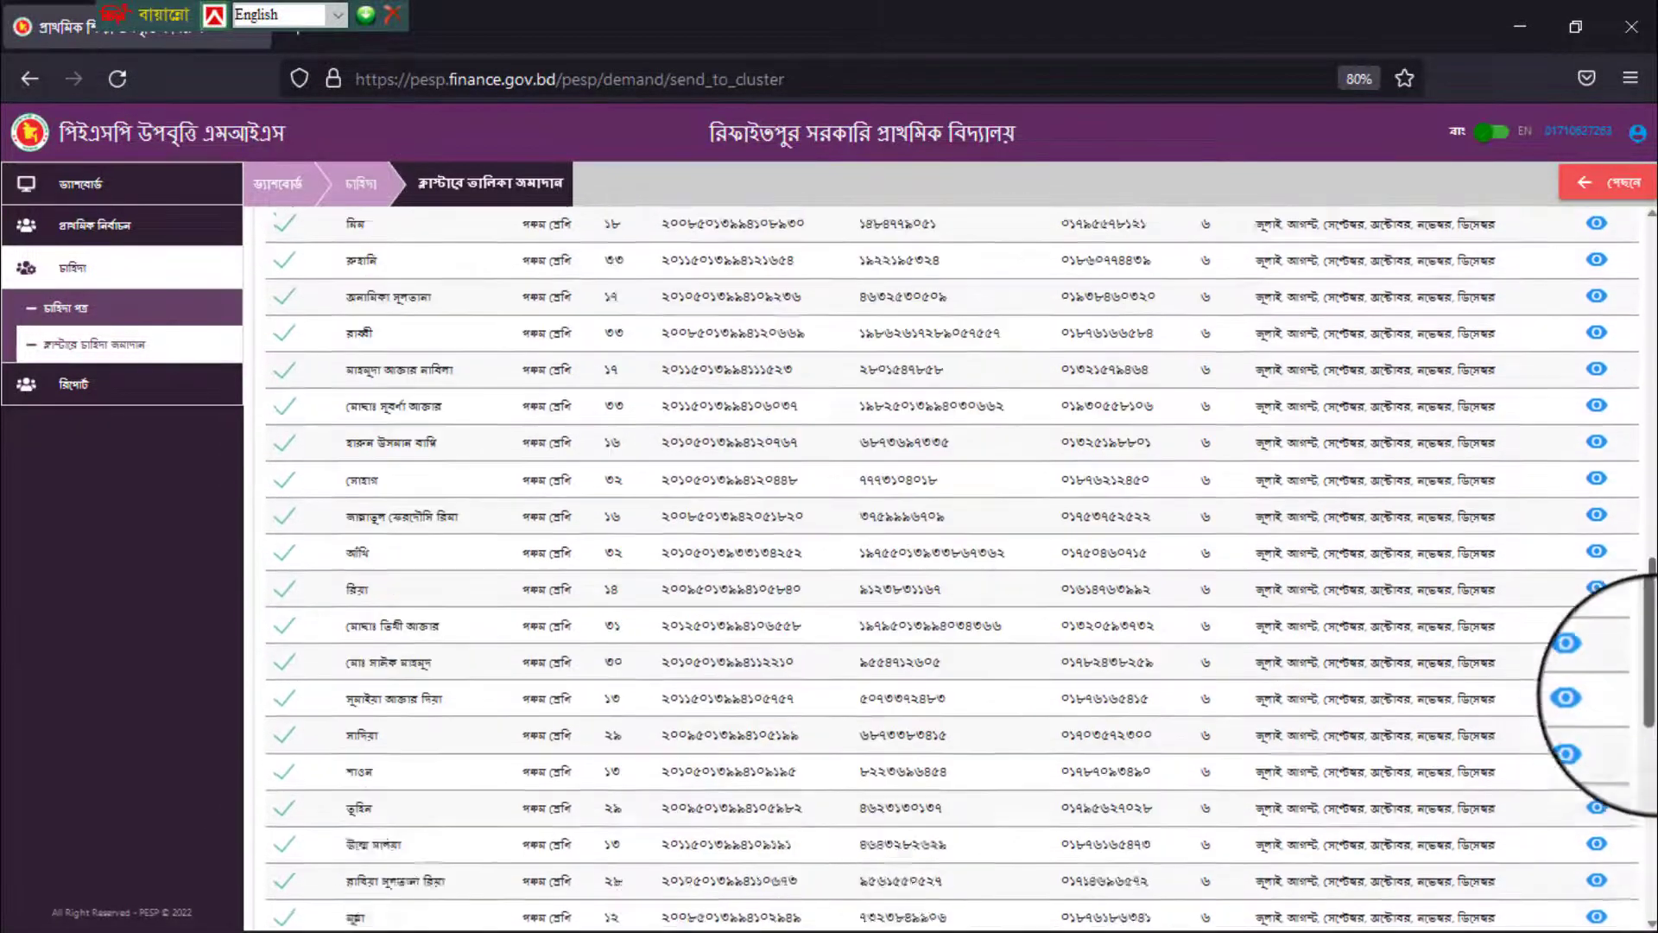
pyautogui.scroll(-3, 1565, 788)
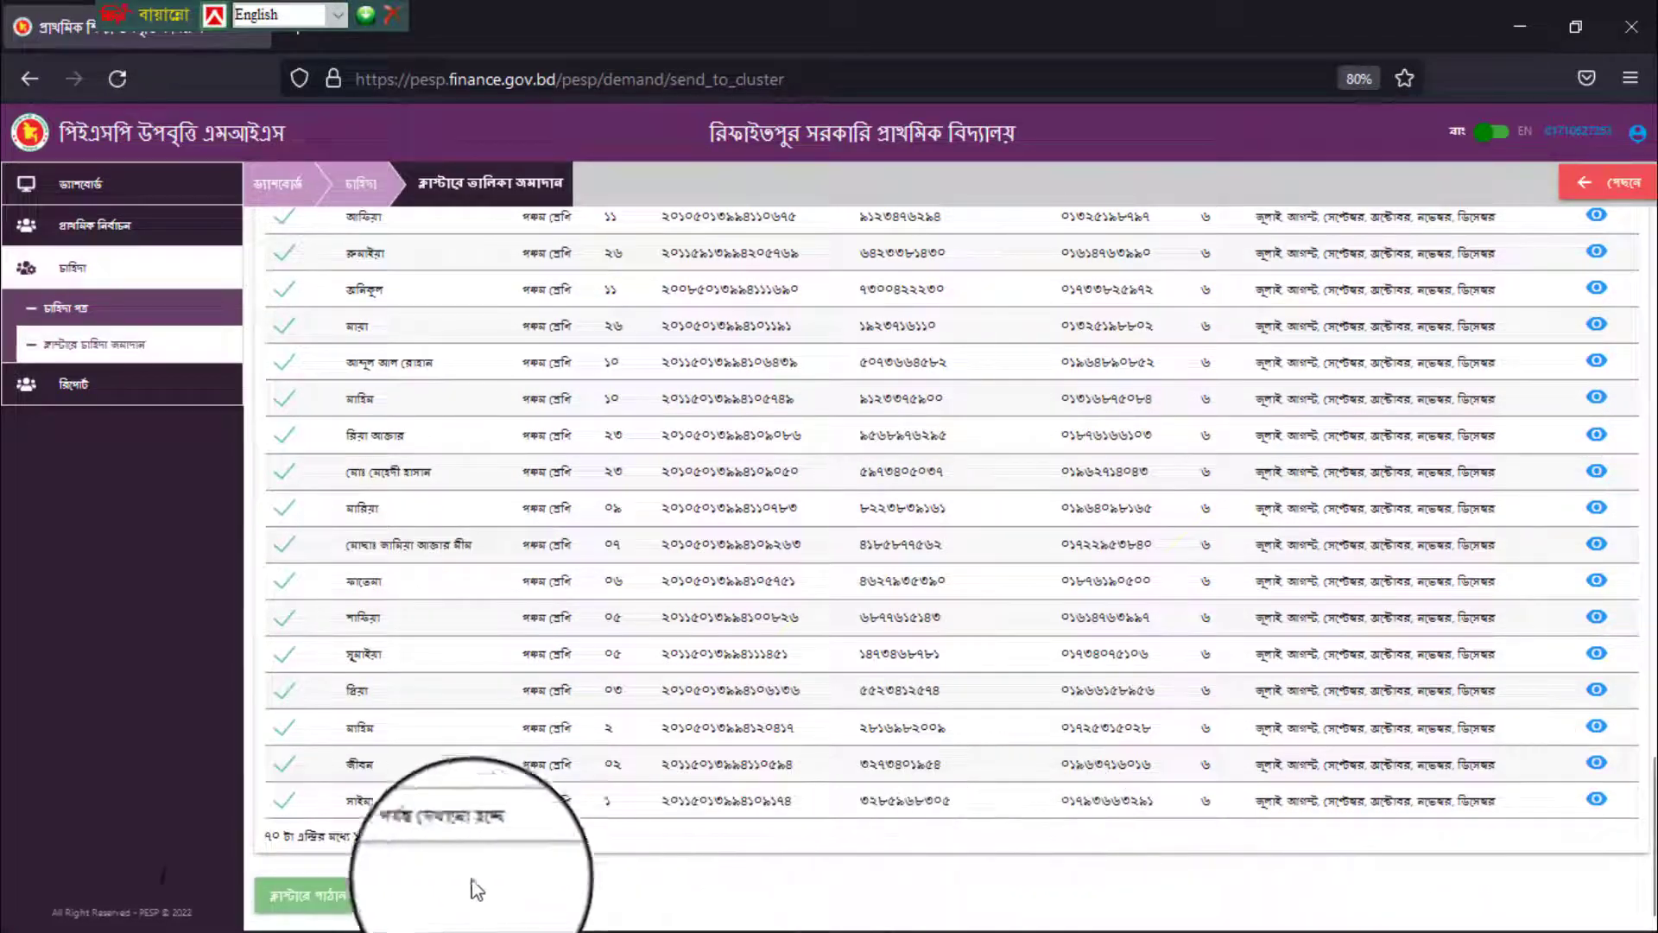
pyautogui.click(320, 894)
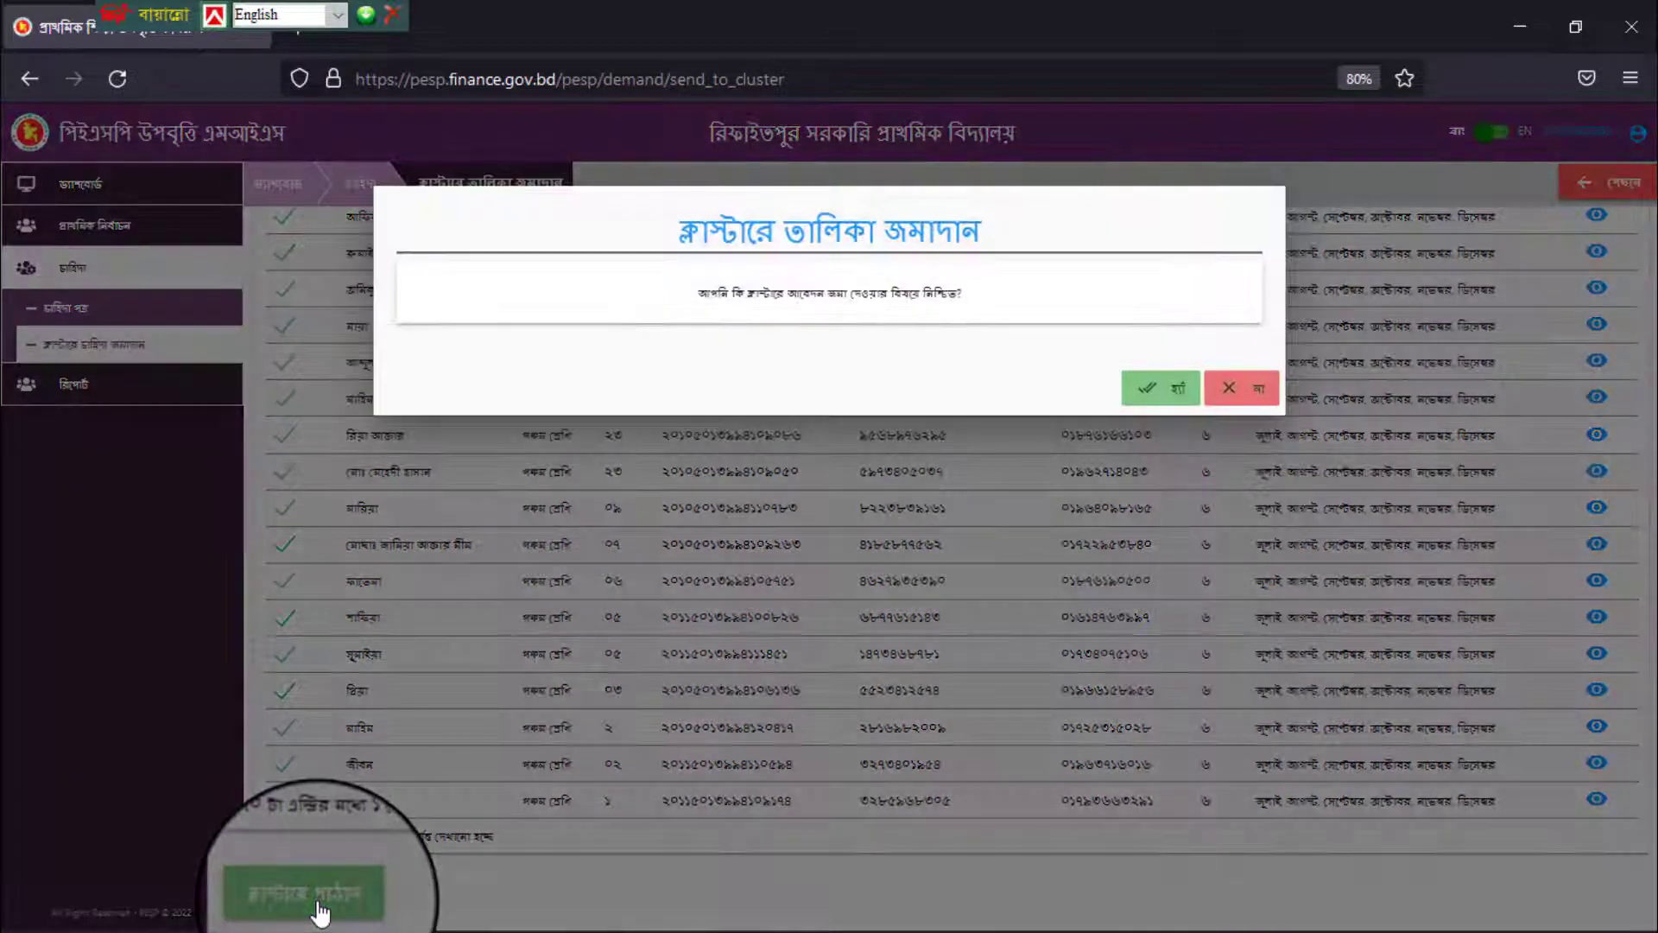
pyautogui.click(1158, 388)
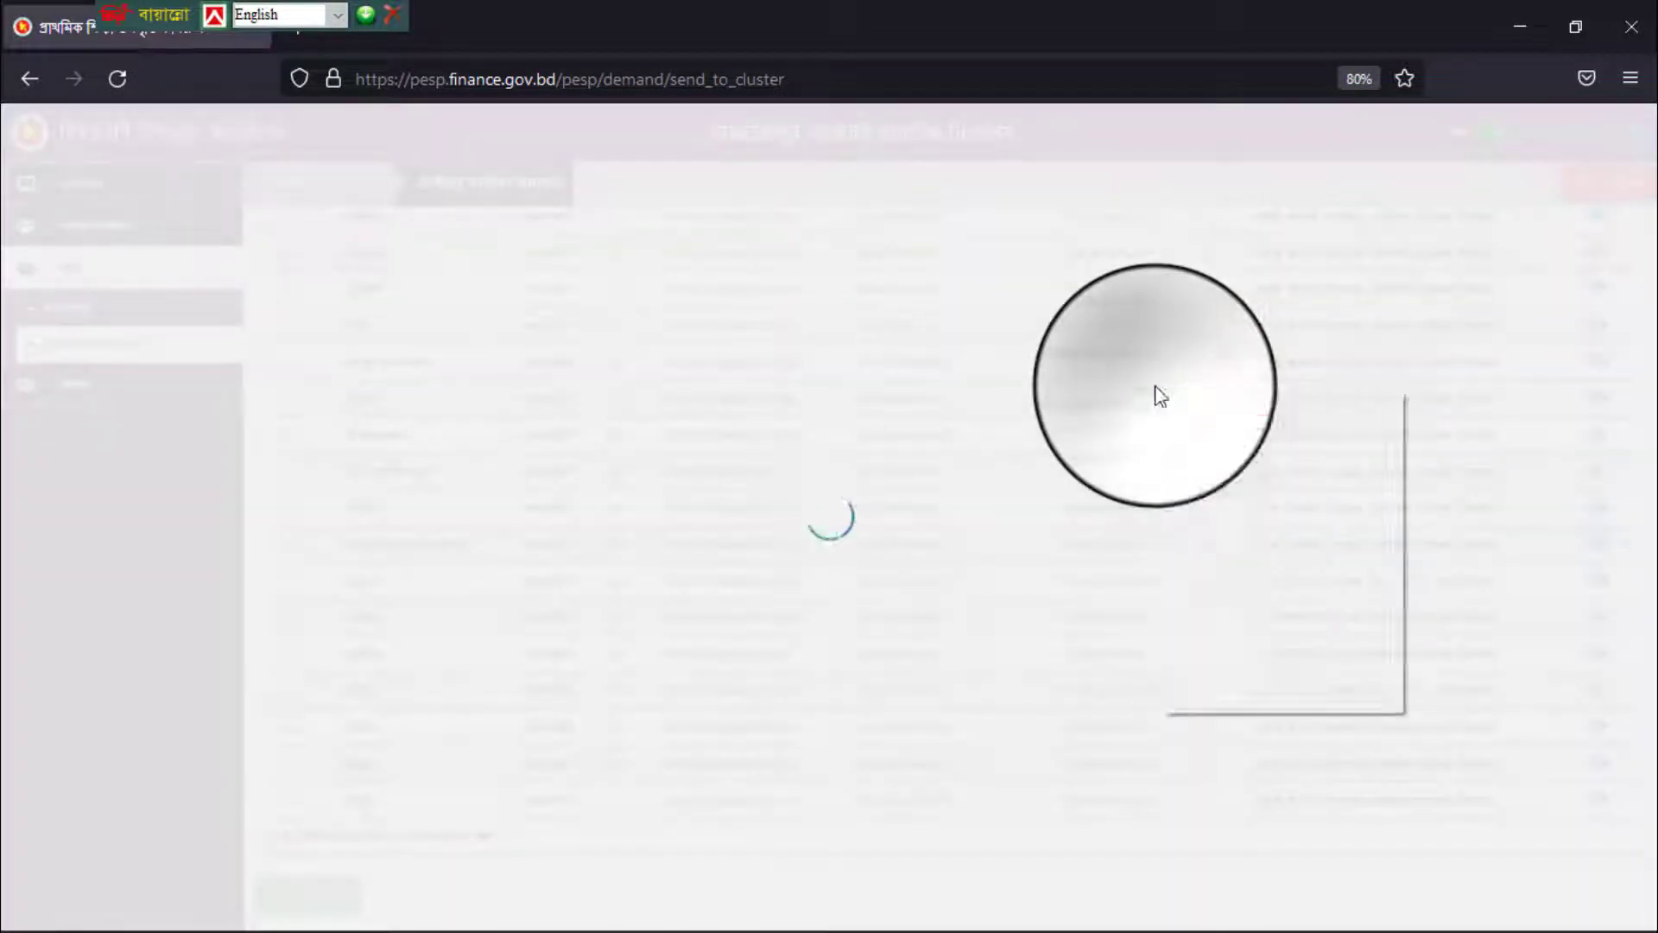
pyautogui.rightClick(1159, 395)
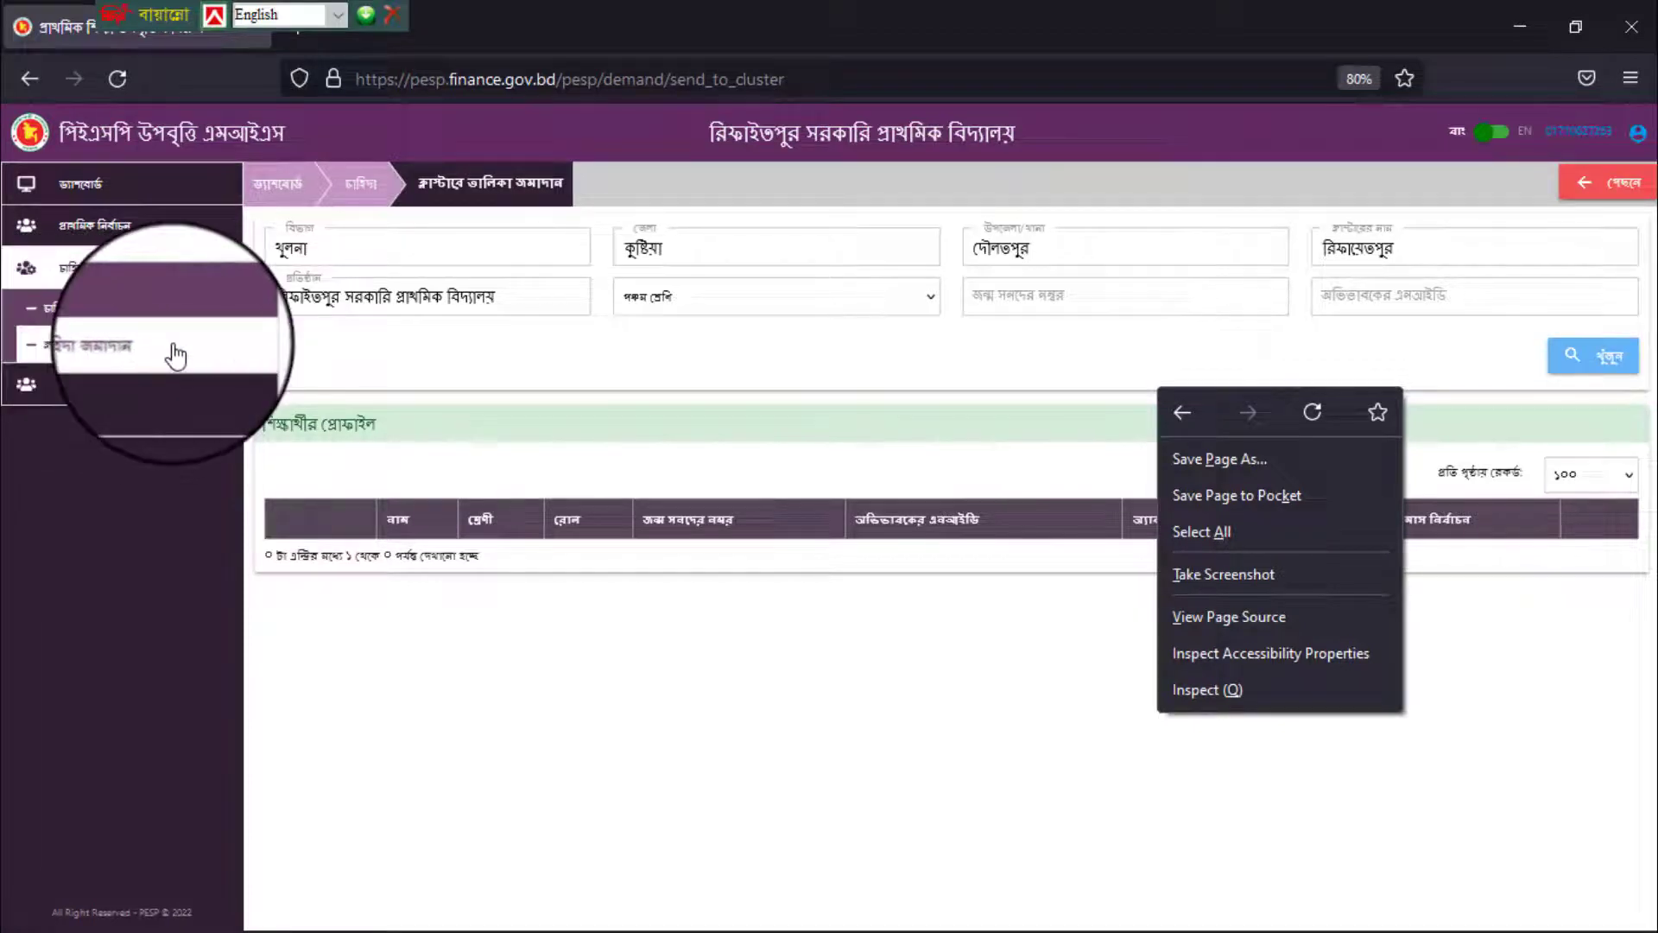
pyautogui.click(814, 658)
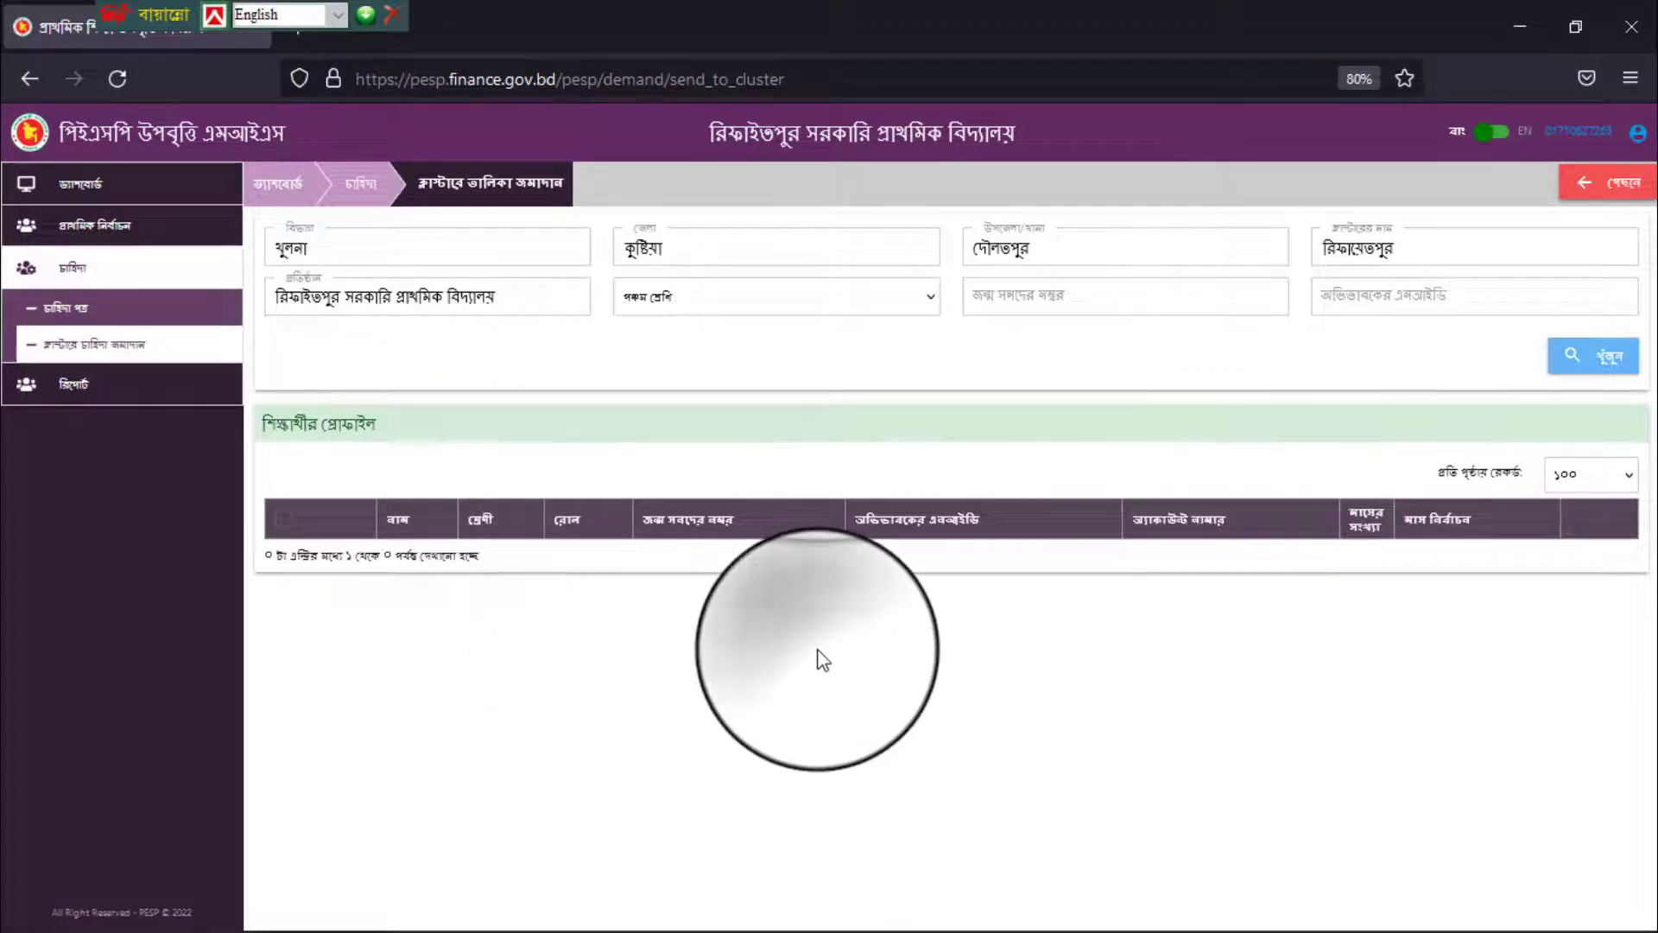